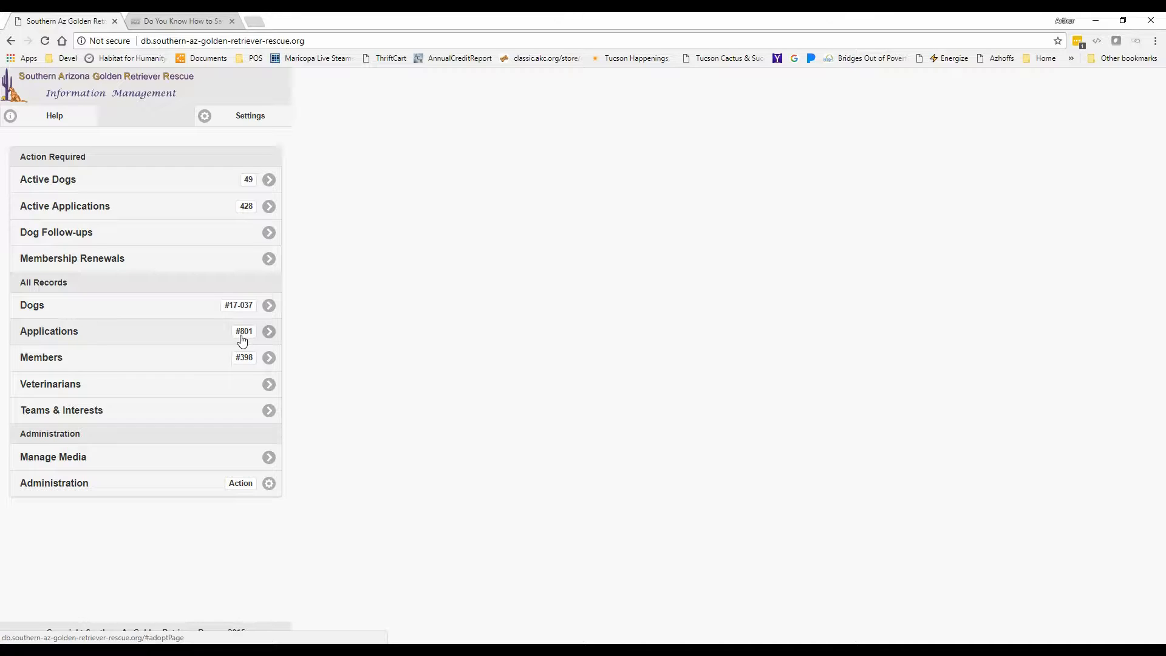
# Step: Show the All Requests list of adoption applications, newest first
pyautogui.click(136, 334)
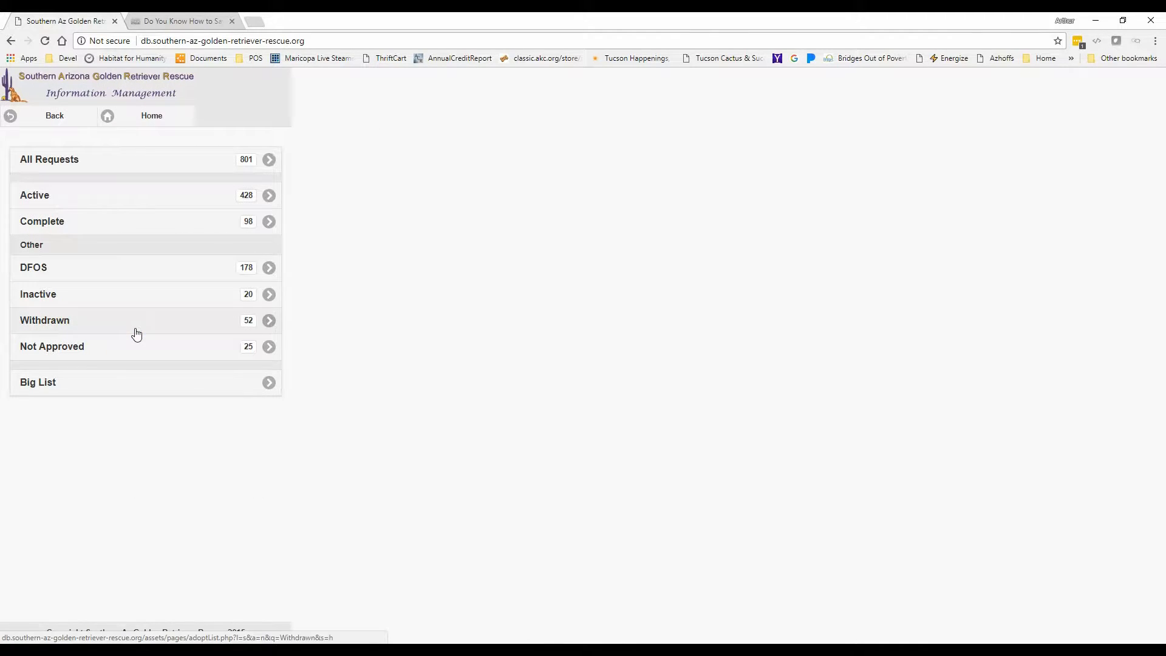
pyautogui.click(129, 161)
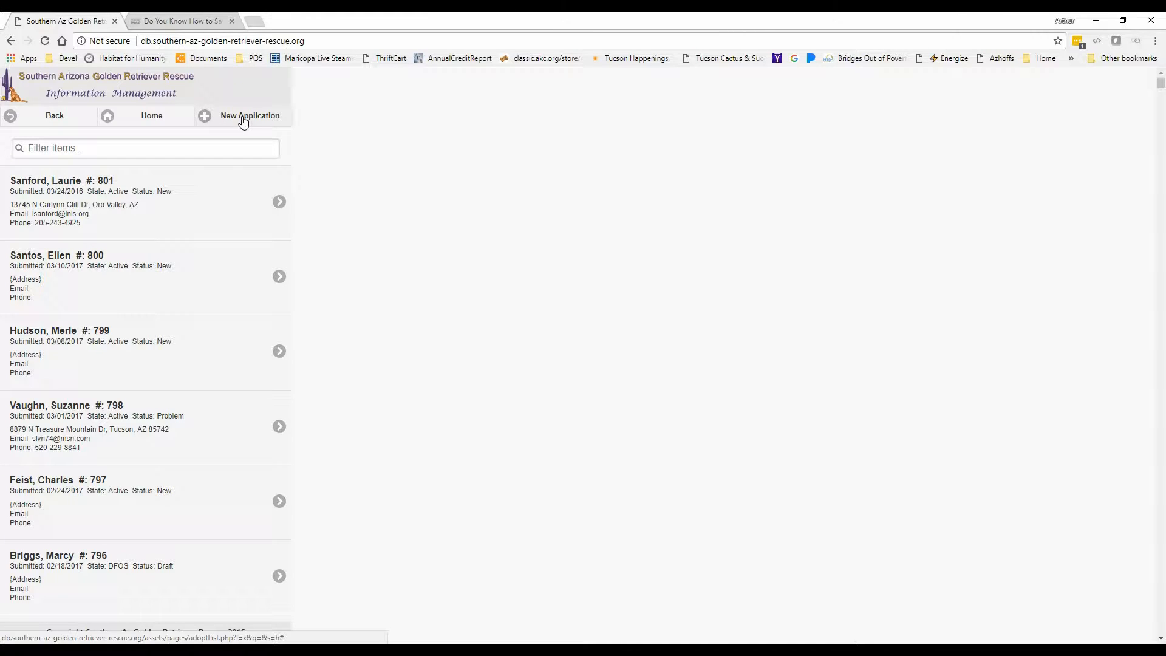
# Step: Create a new draft application and open its Family 802 record dated 12/23/2017
pyautogui.click(244, 117)
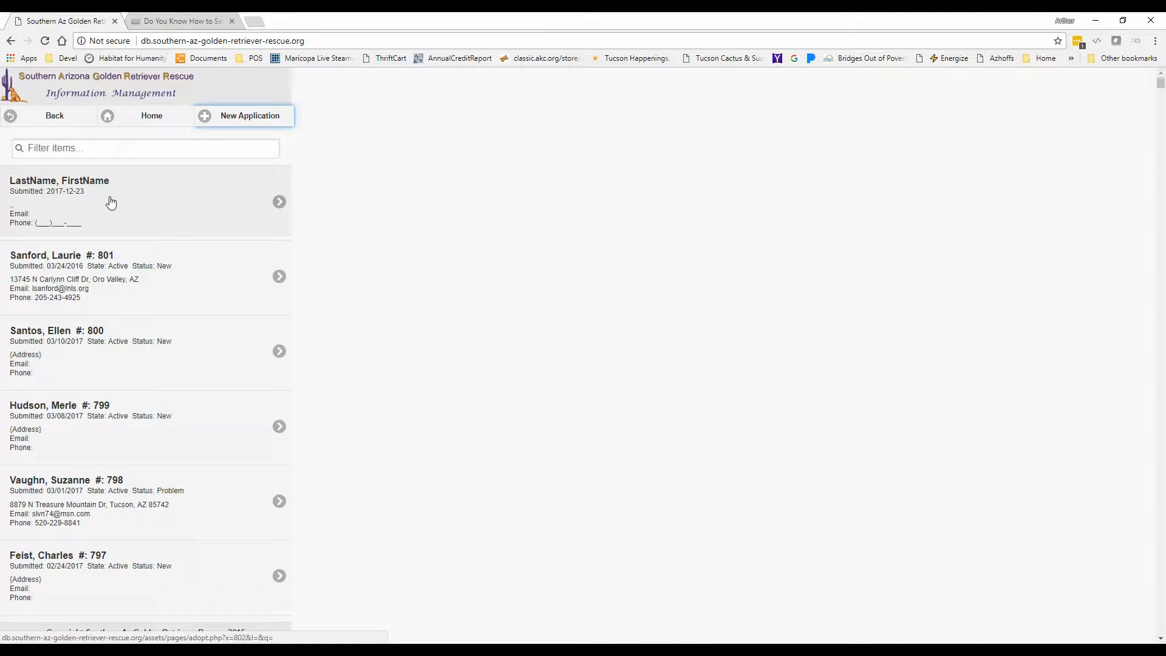
pyautogui.click(184, 204)
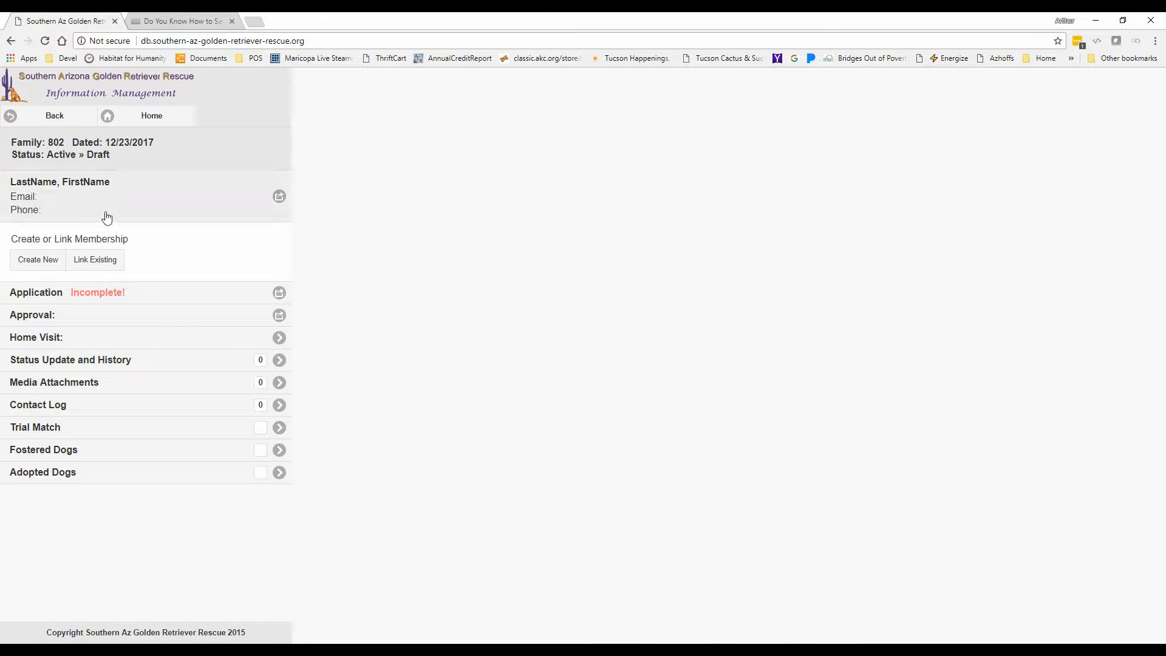
# Step: Enter the applicant's last and first name, a family member, e-mail, phone and cell numbers
pyautogui.click(157, 201)
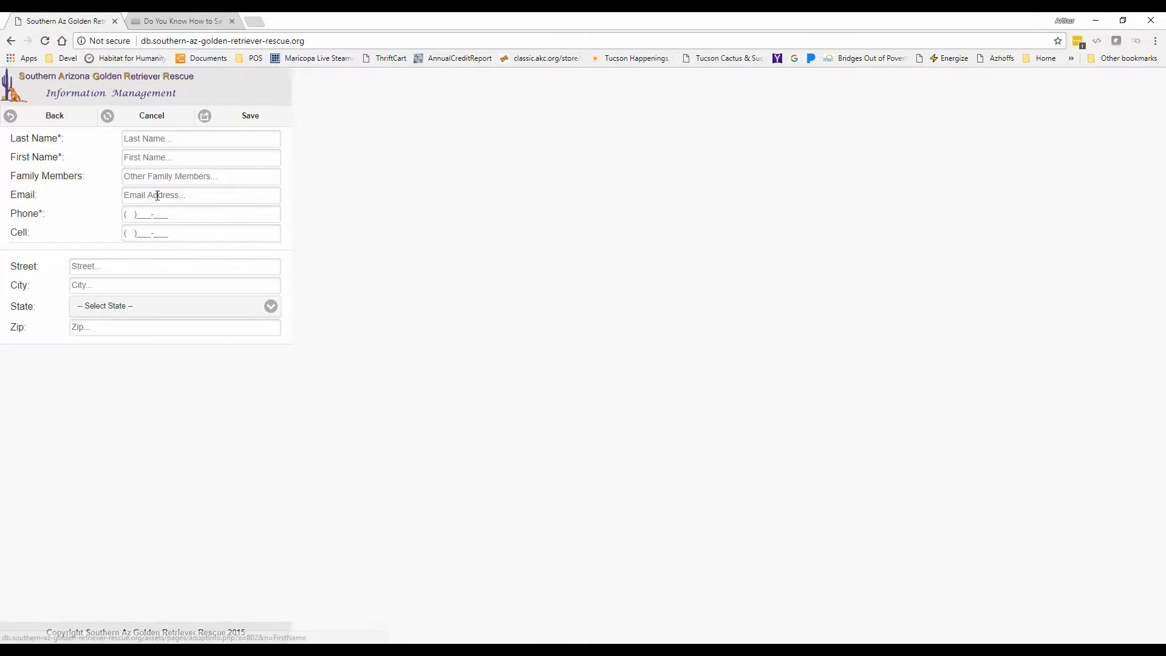
pyautogui.click(197, 139)
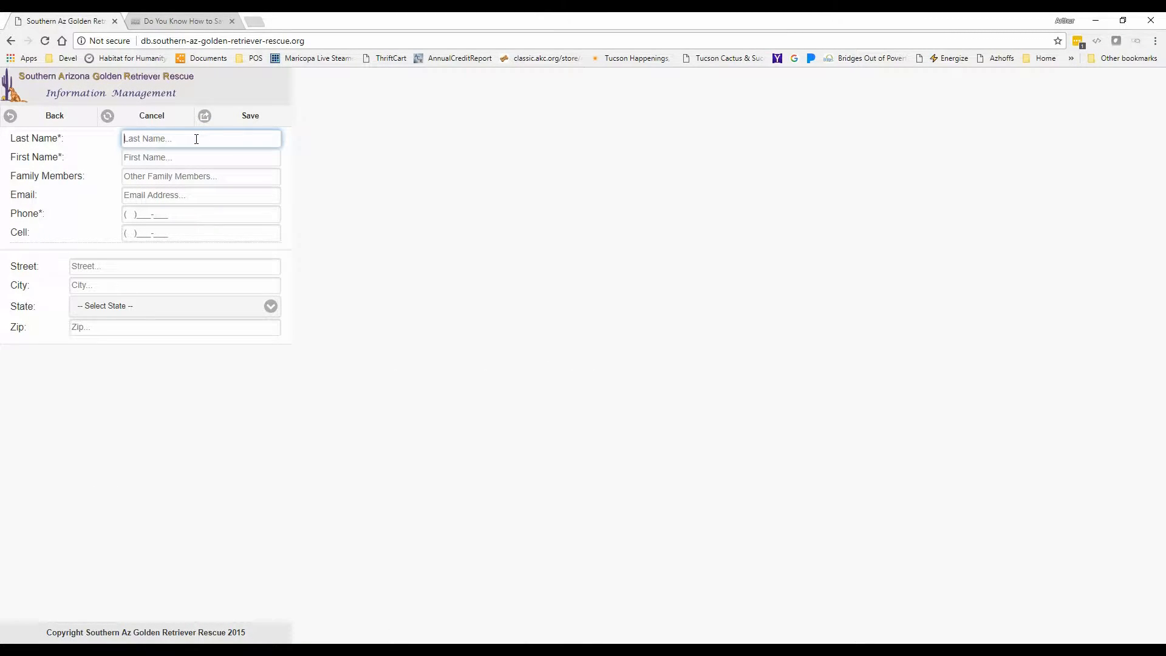
pyautogui.write('Perez')
pyautogui.press('Tab')
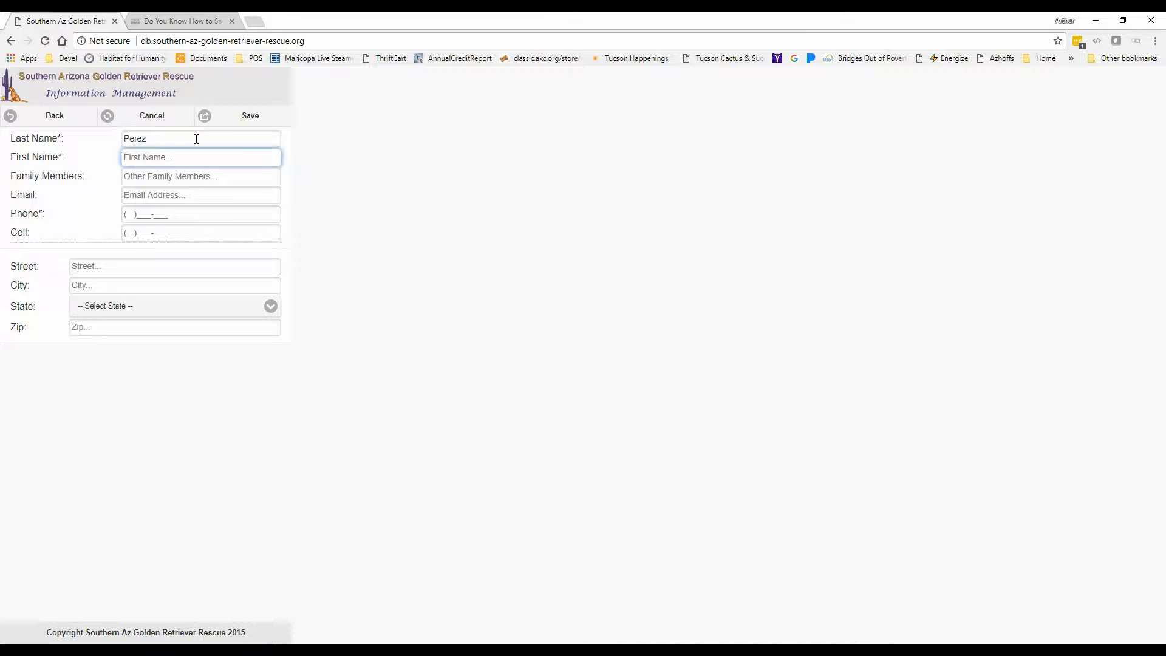
pyautogui.write('Juanito')
pyautogui.press('Tab')
pyautogui.write('Juan')
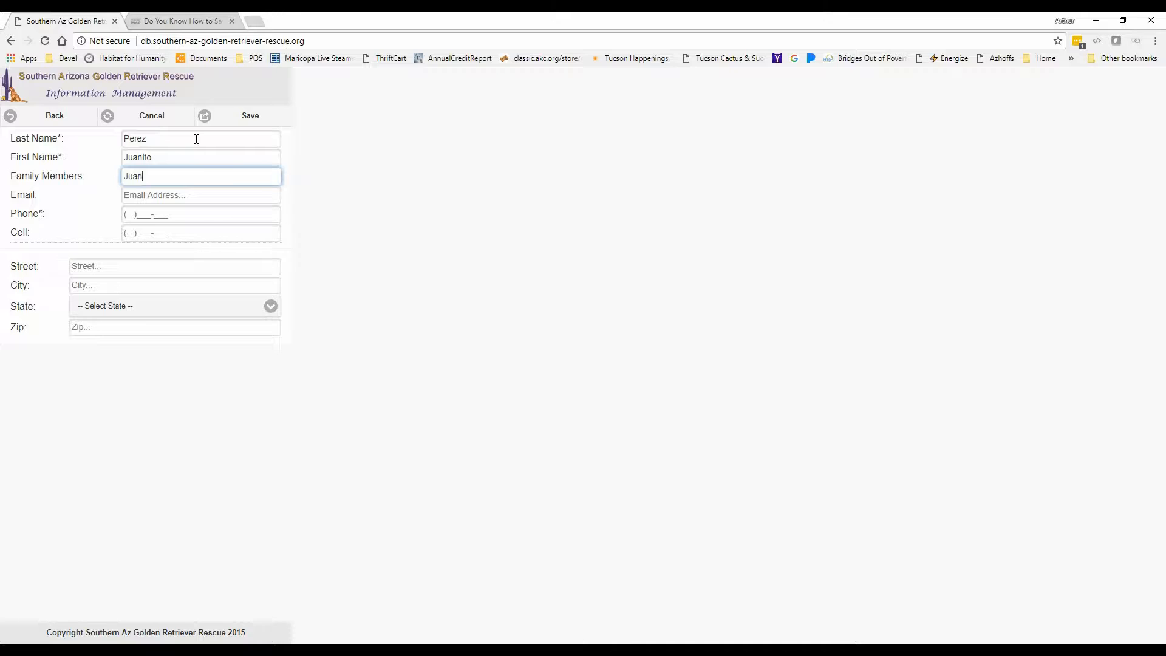
pyautogui.press('Tab')
pyautogui.write('jjpre')
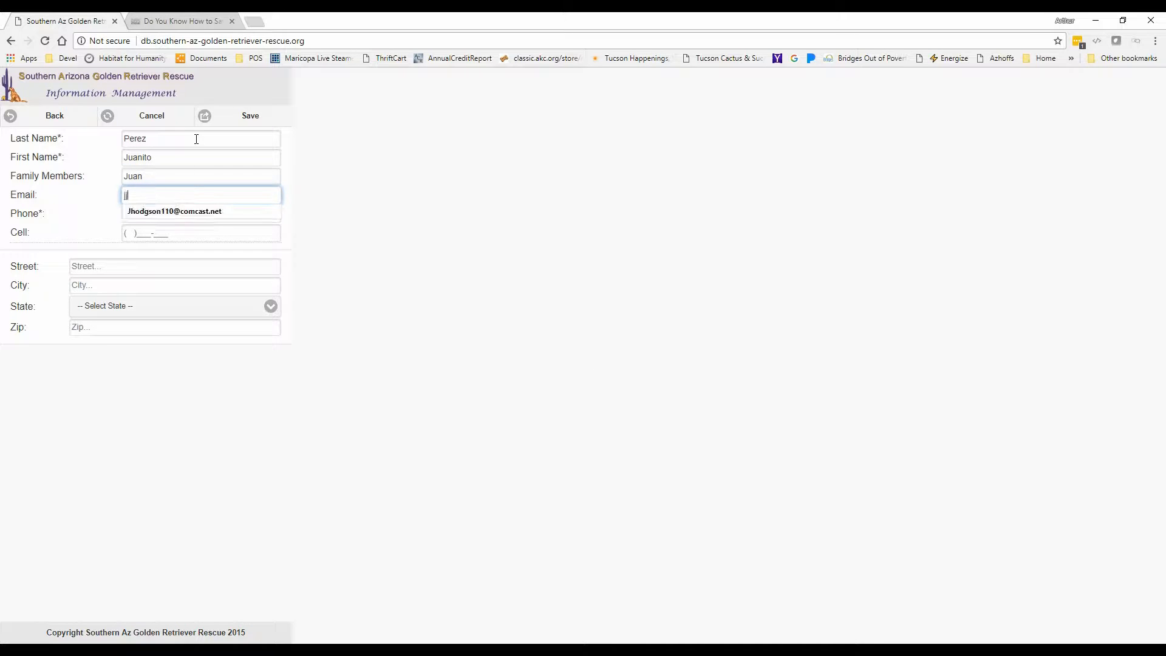
pyautogui.press('BackSpace')
pyautogui.write('er')
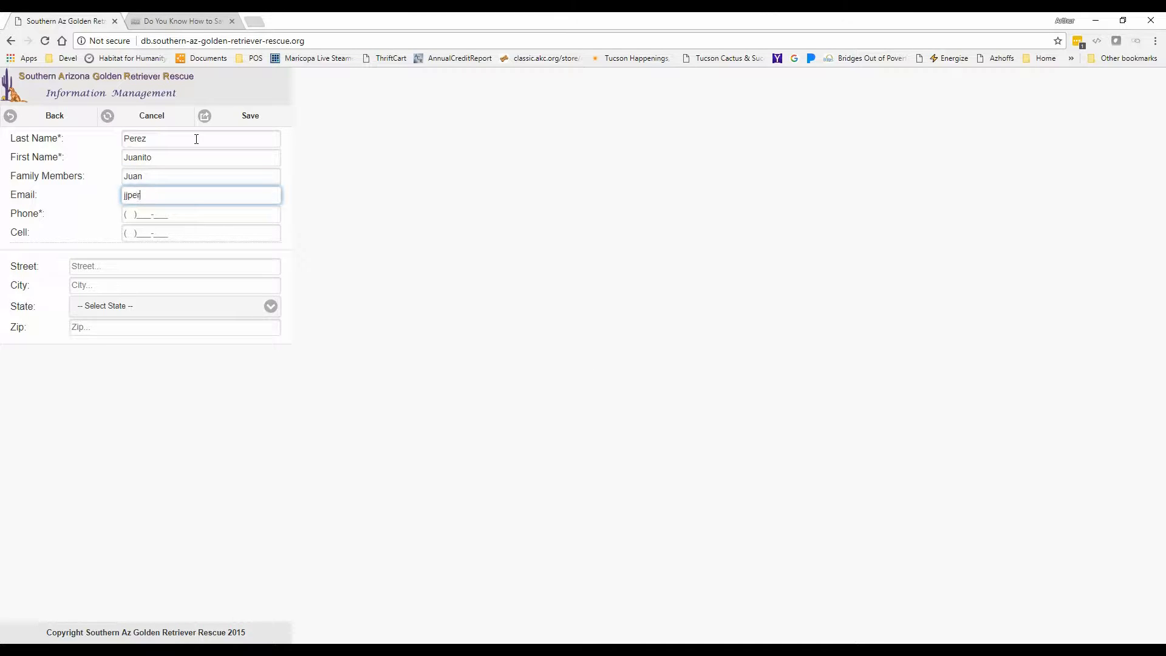
pyautogui.write('ez@ema')
pyautogui.write('ail.org')
pyautogui.press('Tab')
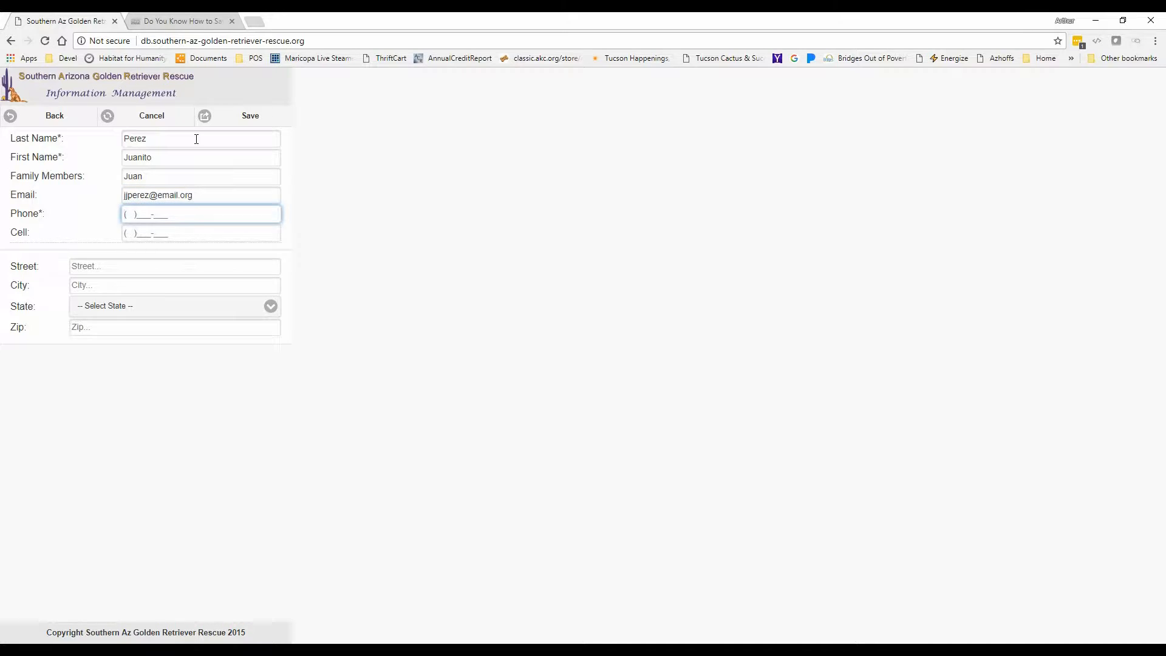
pyautogui.write('520')
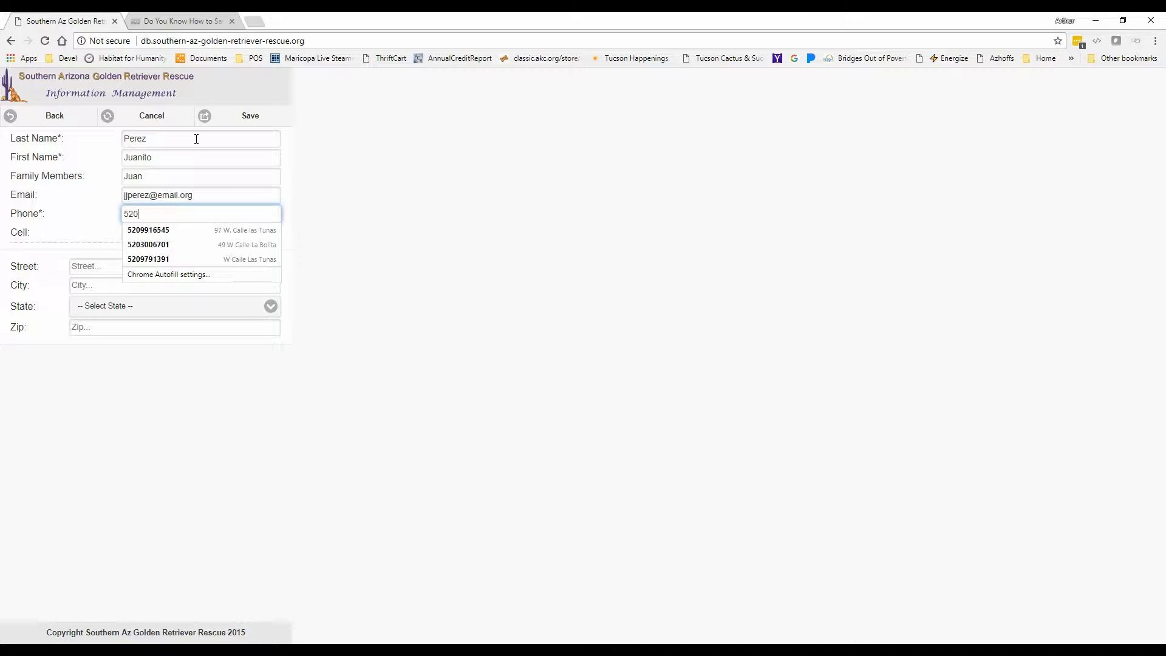
pyautogui.write('5551212')
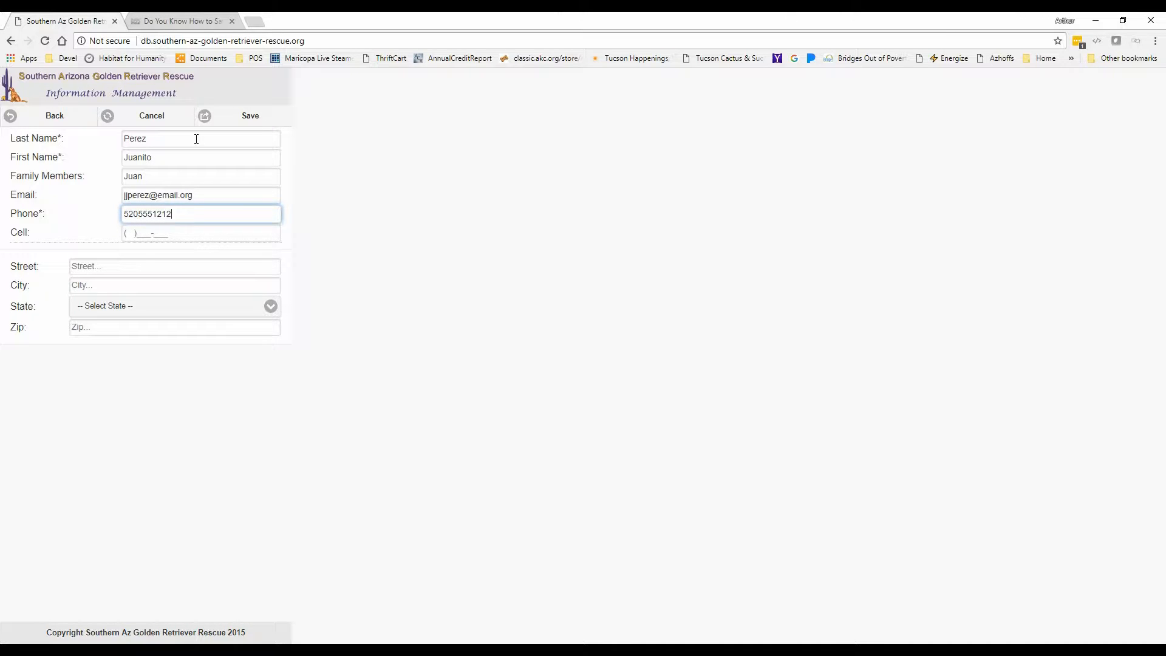
pyautogui.press('Tab')
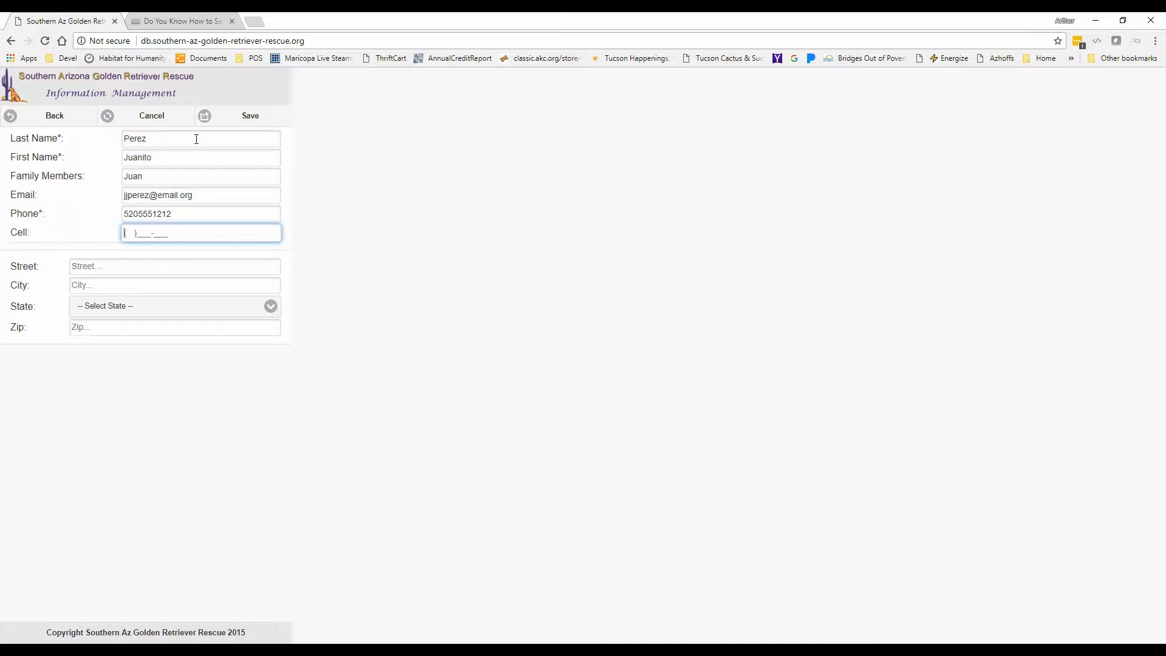
pyautogui.write('5205552121')
# Step: Enter the applicant's street, city, Arizona as state and zip code, then save
pyautogui.press('Tab')
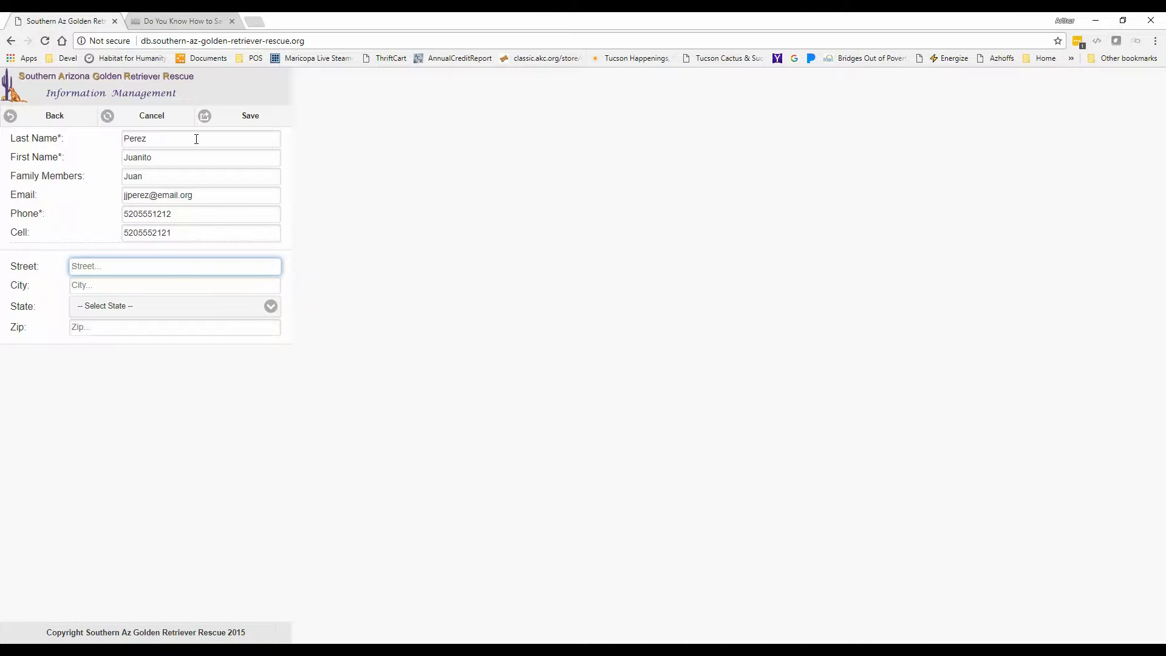
pyautogui.write('321 Anystreet')
pyautogui.press('Tab')
pyautogui.write('T')
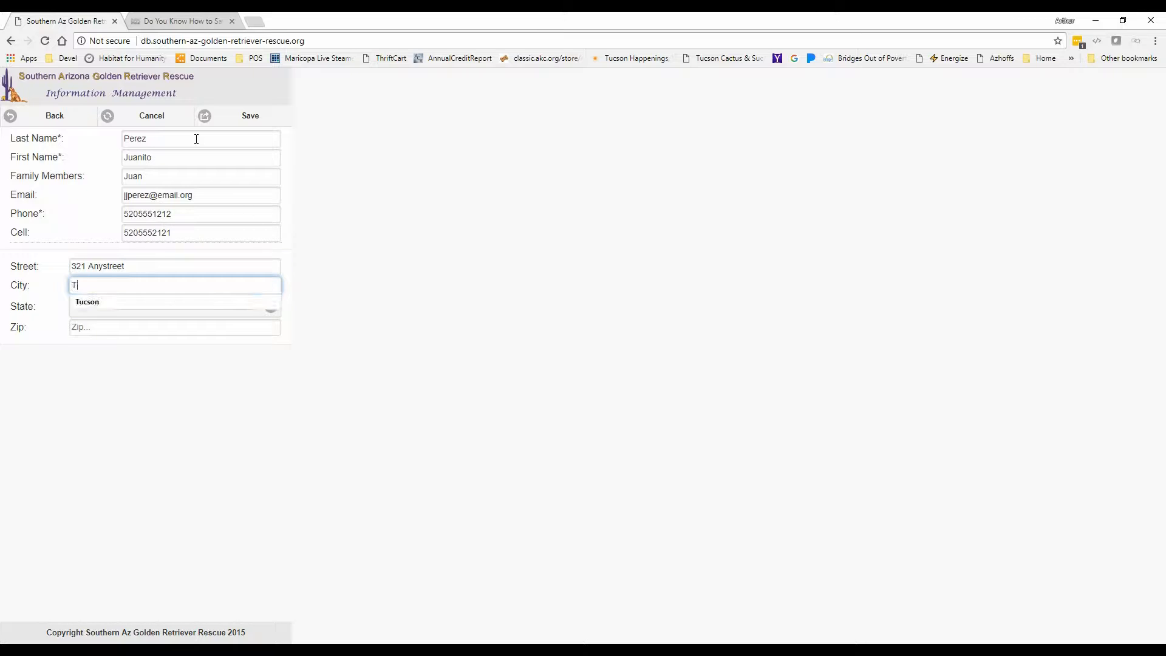
pyautogui.write('ucson')
pyautogui.press('Tab')
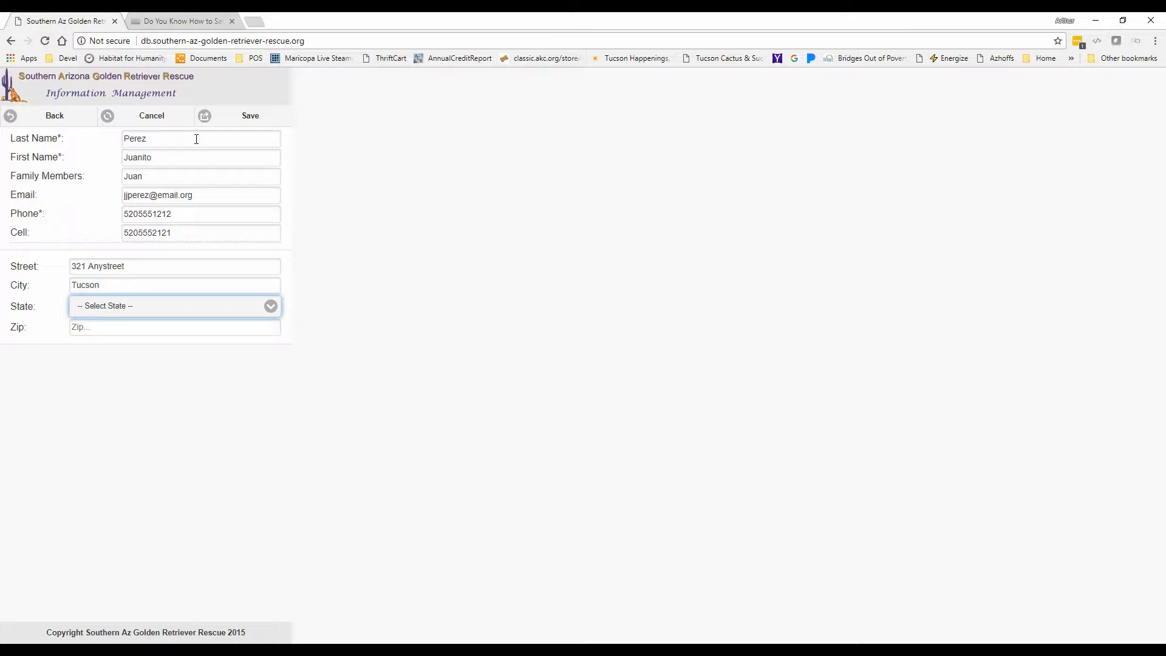
pyautogui.click(242, 308)
pyautogui.click(157, 355)
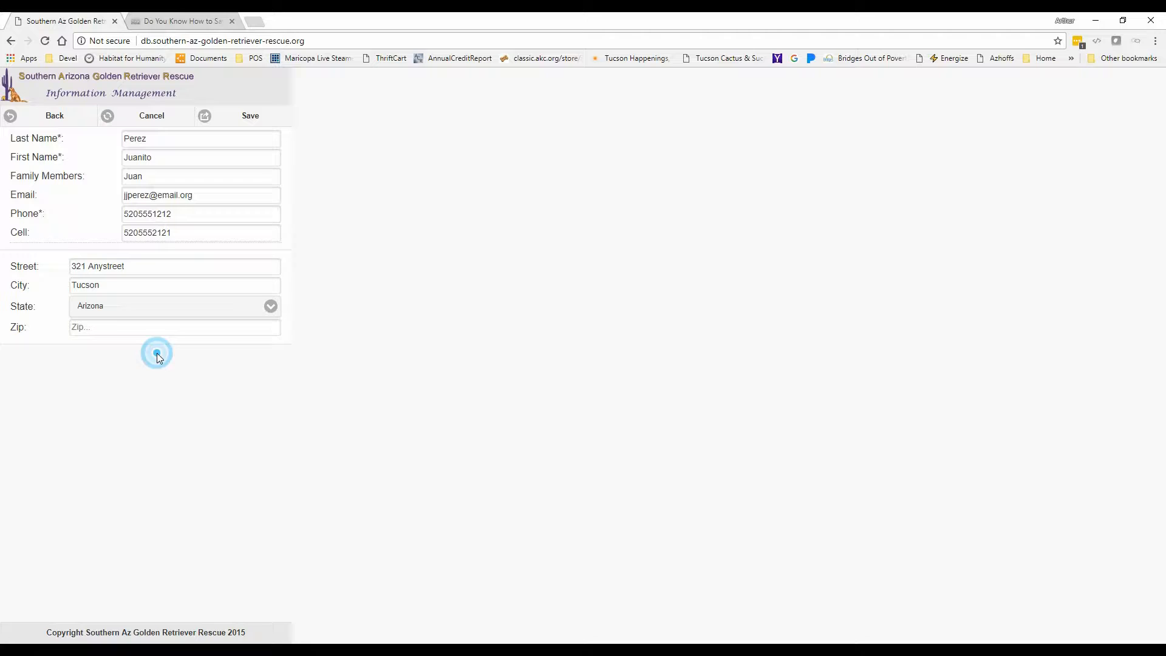
pyautogui.click(119, 327)
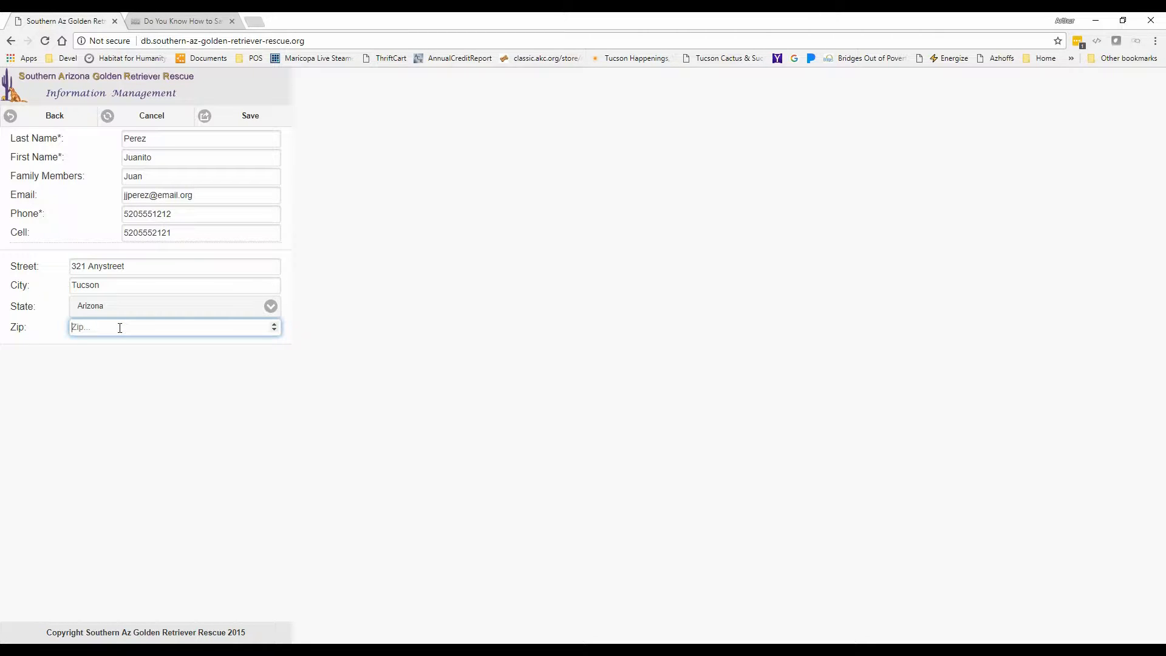
pyautogui.write('85629')
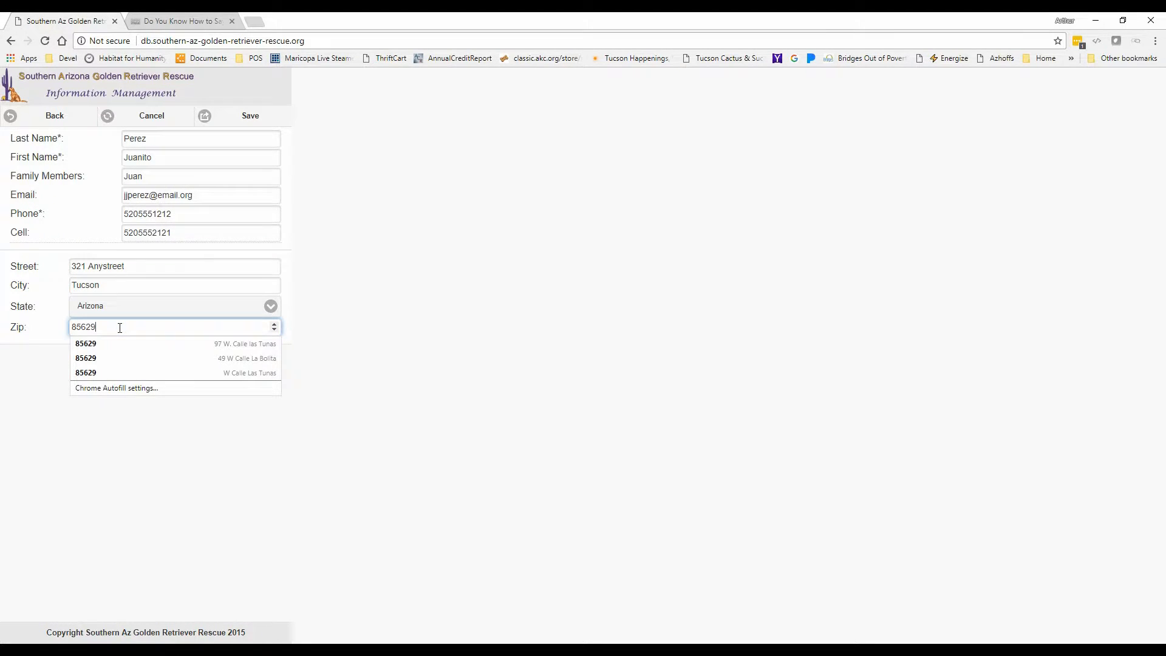
pyautogui.click(237, 116)
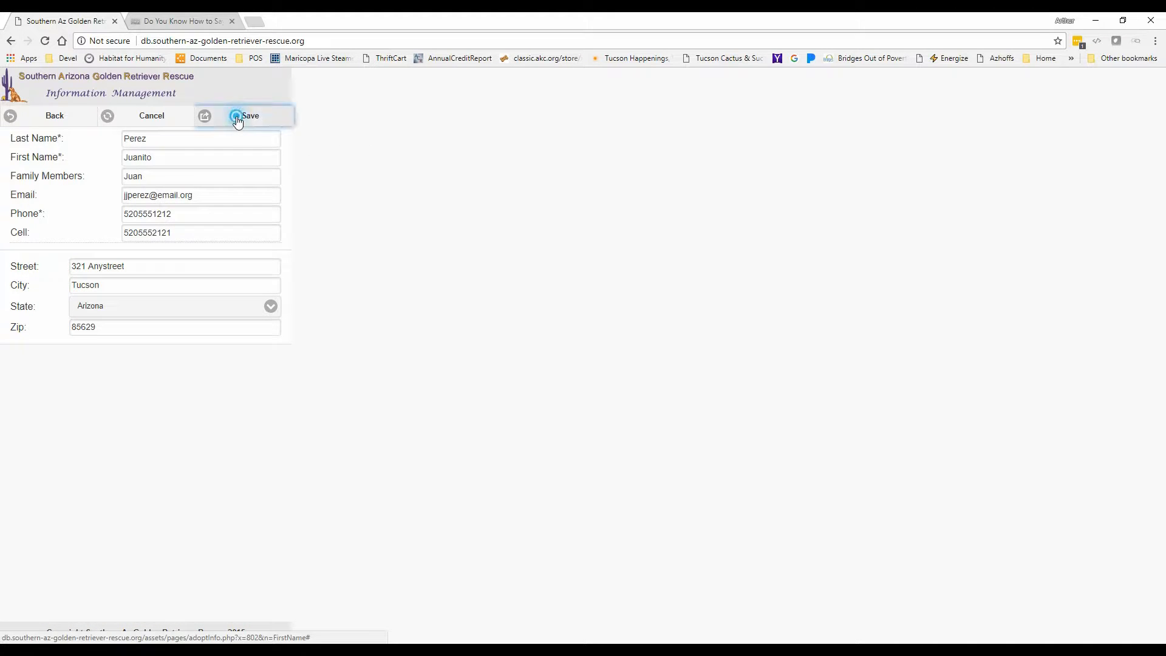
# Step: Return to Family 802's record and open the 1. Household Information section
pyautogui.click(49, 162)
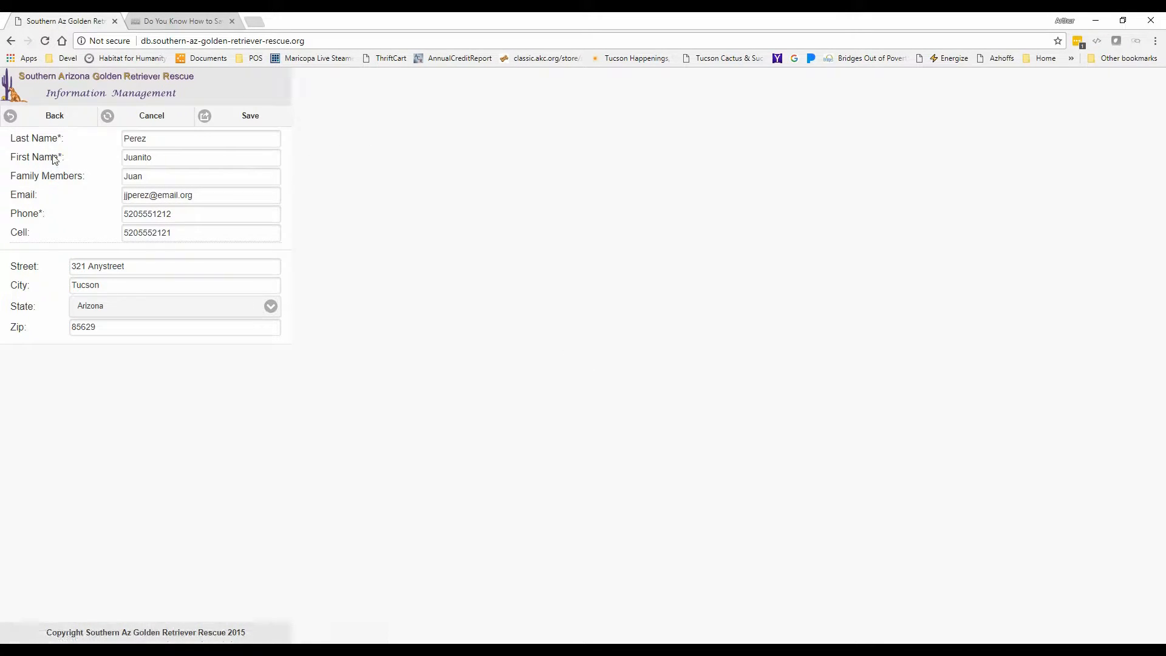
pyautogui.click(53, 121)
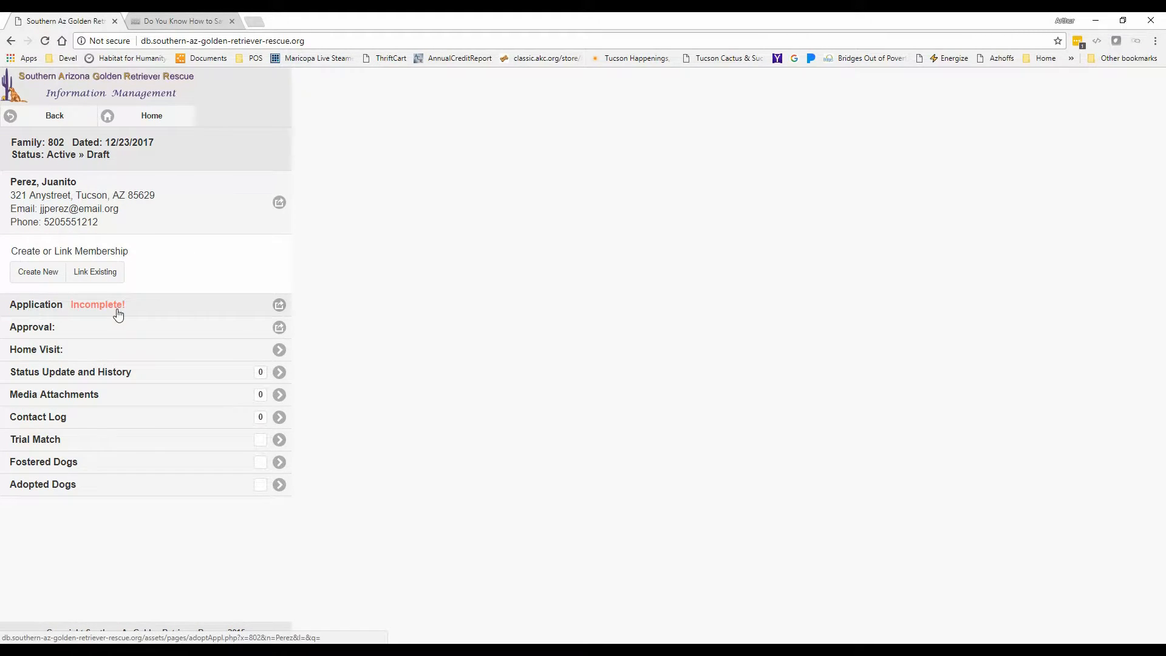
pyautogui.click(162, 308)
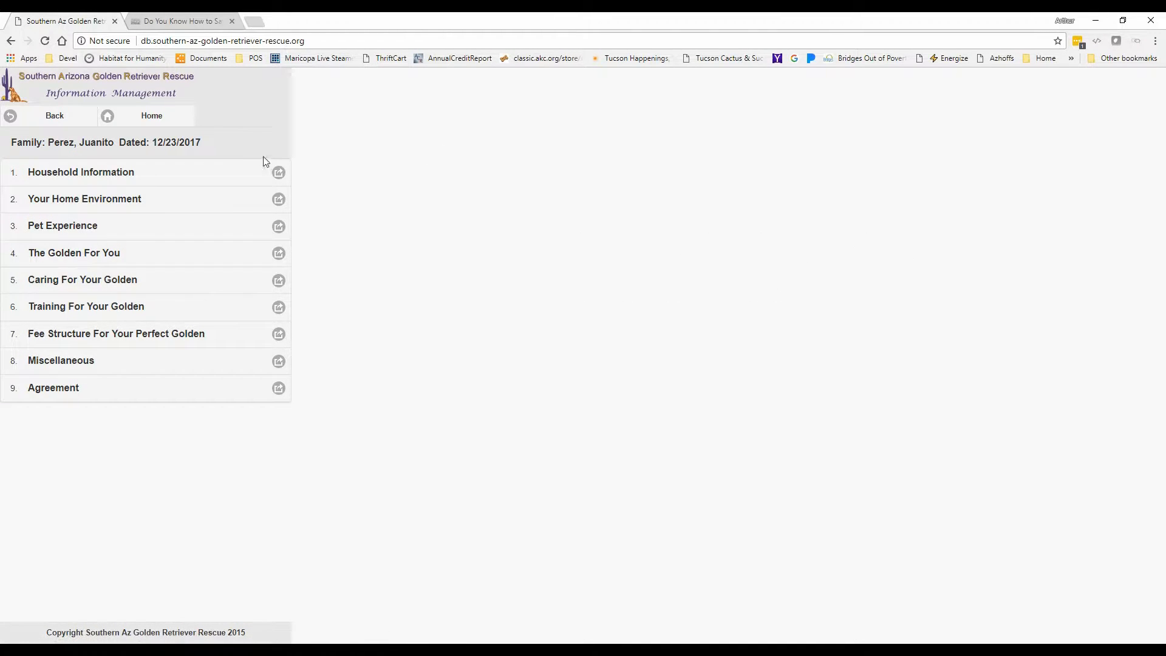
pyautogui.click(141, 173)
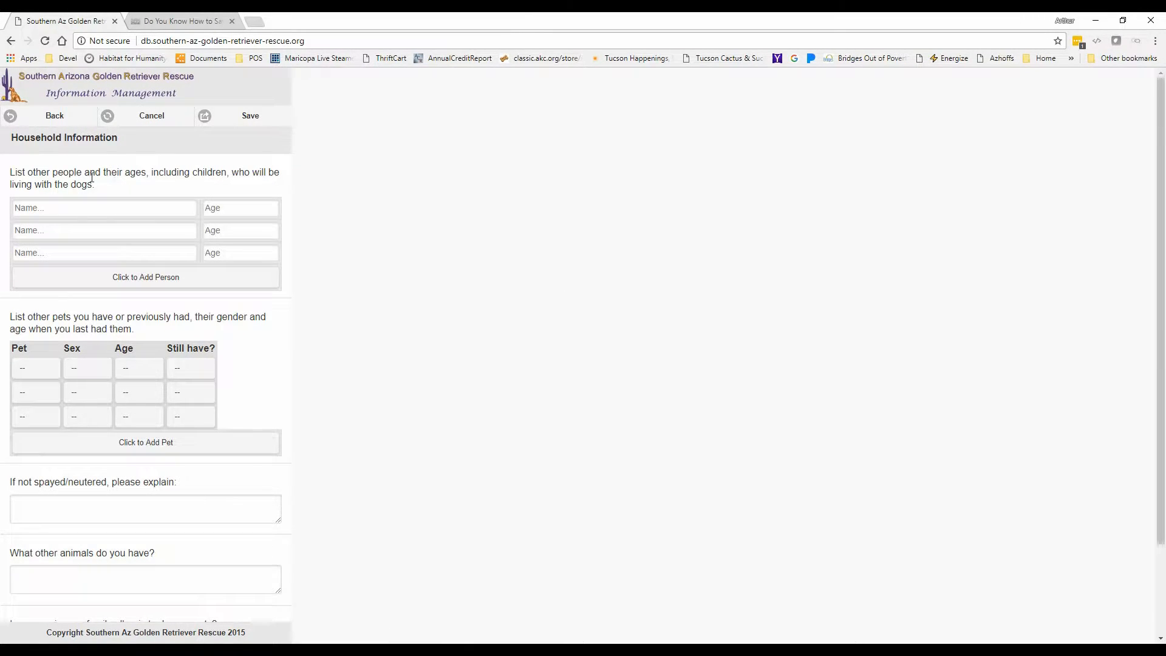
# Step: List three other household members by name, aged 5, 3 and 1
pyautogui.click(106, 208)
pyautogui.write('Kd')
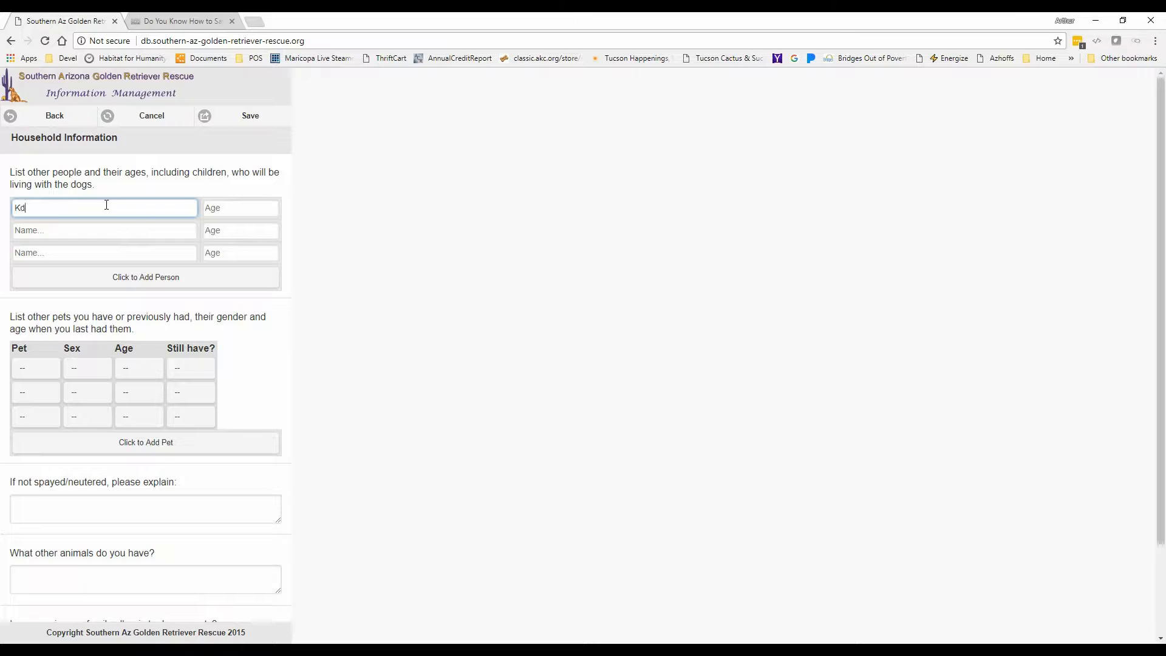
pyautogui.press('BackSpace')
pyautogui.write('iddo')
pyautogui.press('Tab')
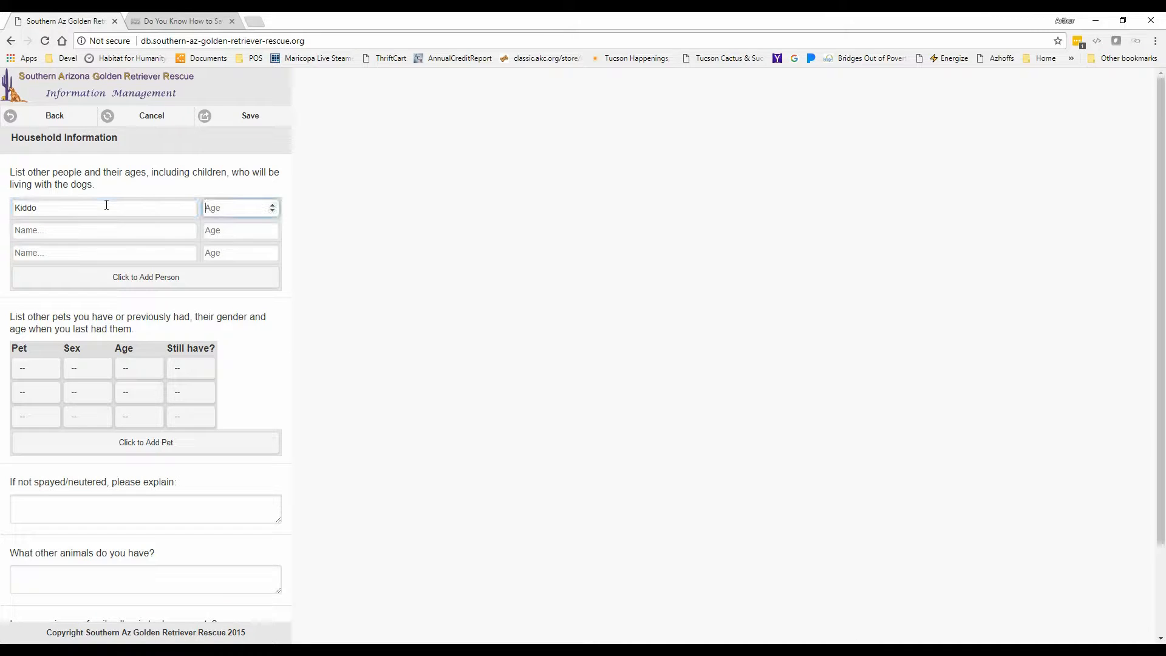
pyautogui.write('5')
pyautogui.press('Tab')
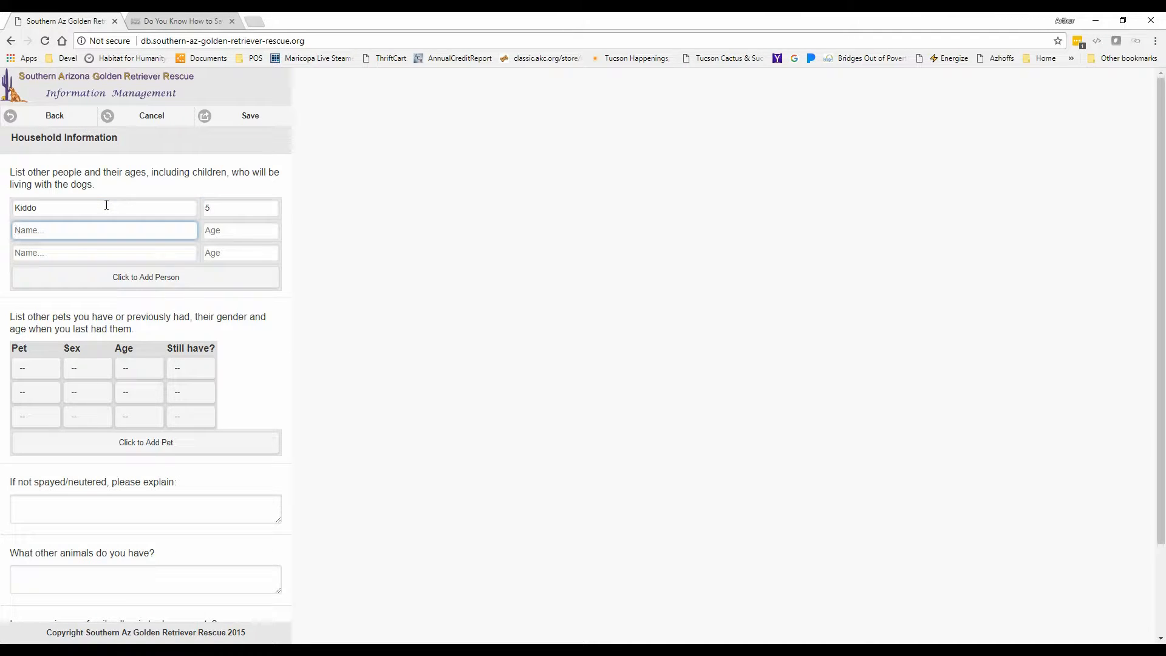
pyautogui.write('Kiddee')
pyautogui.press('Tab')
pyautogui.write('3')
pyautogui.press('Tab')
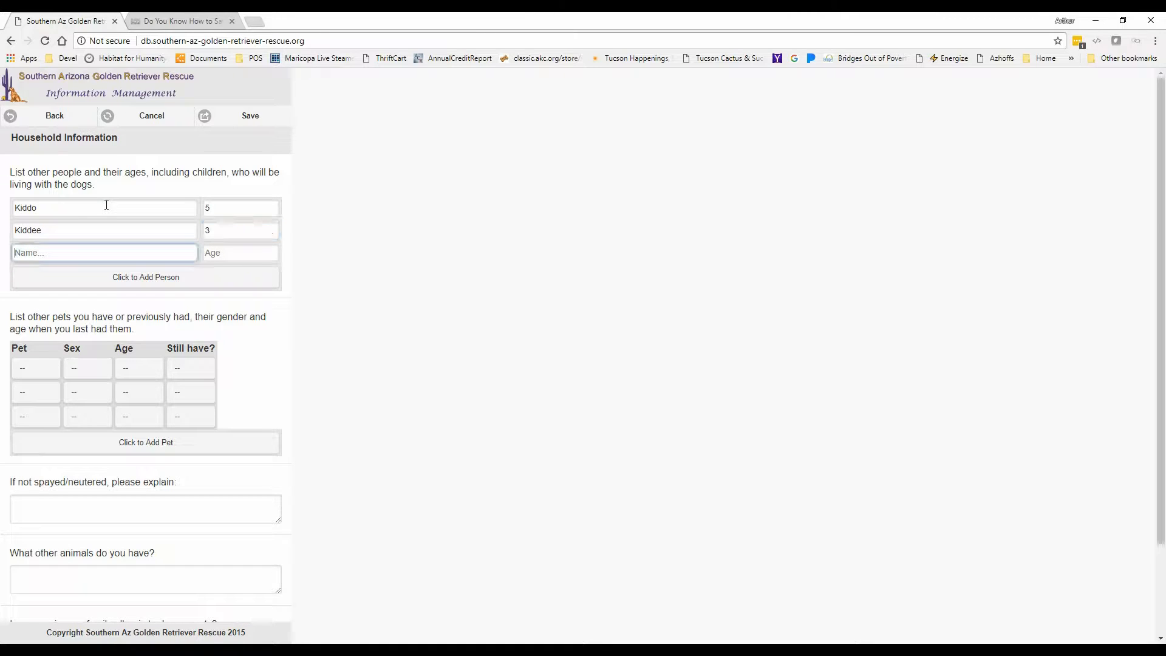
pyautogui.write('Bambini')
pyautogui.press('Tab')
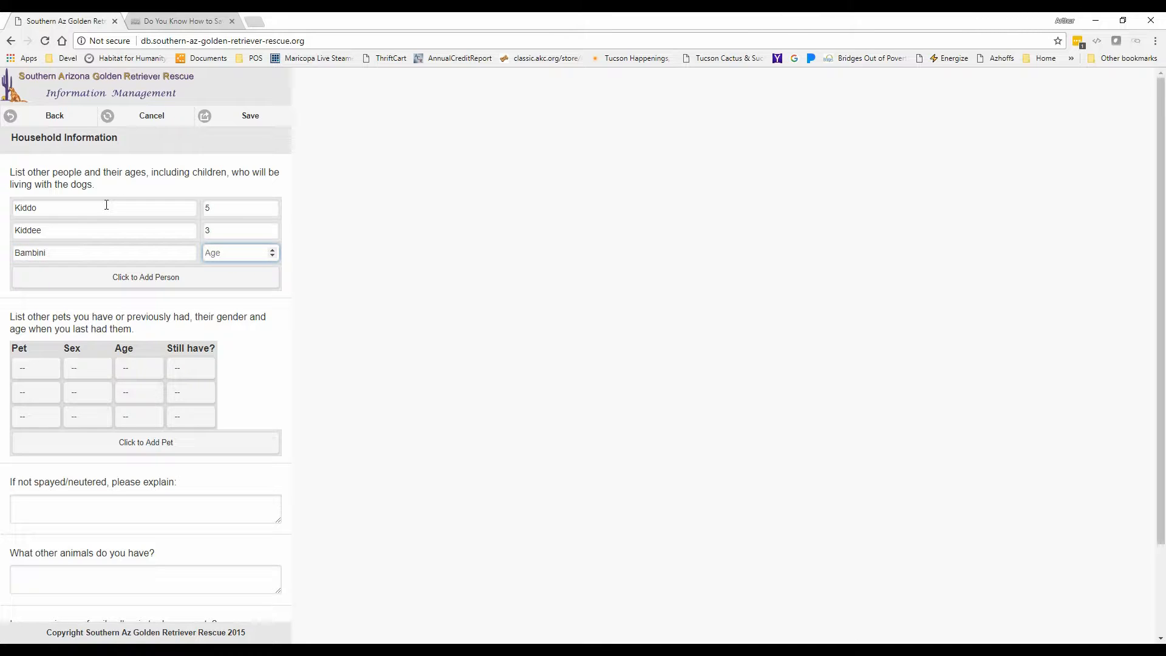
pyautogui.write('1')
# Step: Add a fourth household member row with the name and age 0
pyautogui.click(124, 277)
pyautogui.click(70, 277)
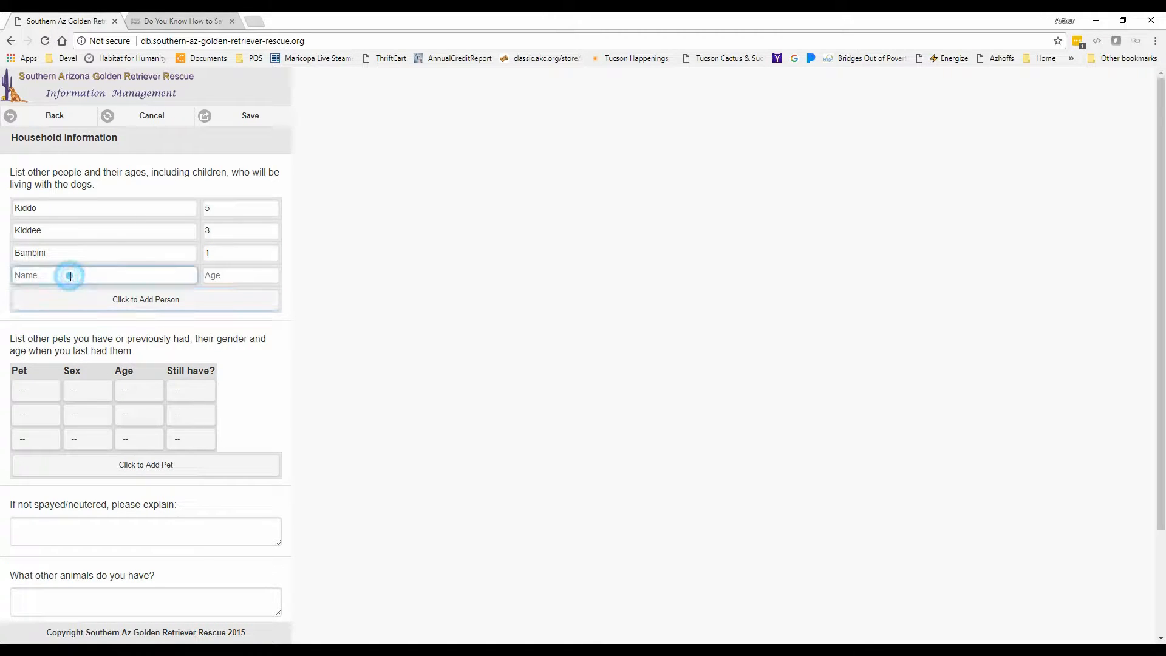
pyautogui.write('Enf')
pyautogui.press('BackSpace')
pyautogui.press('BackSpace')
pyautogui.write('nfant')
pyautogui.press('Tab')
pyautogui.write('0')
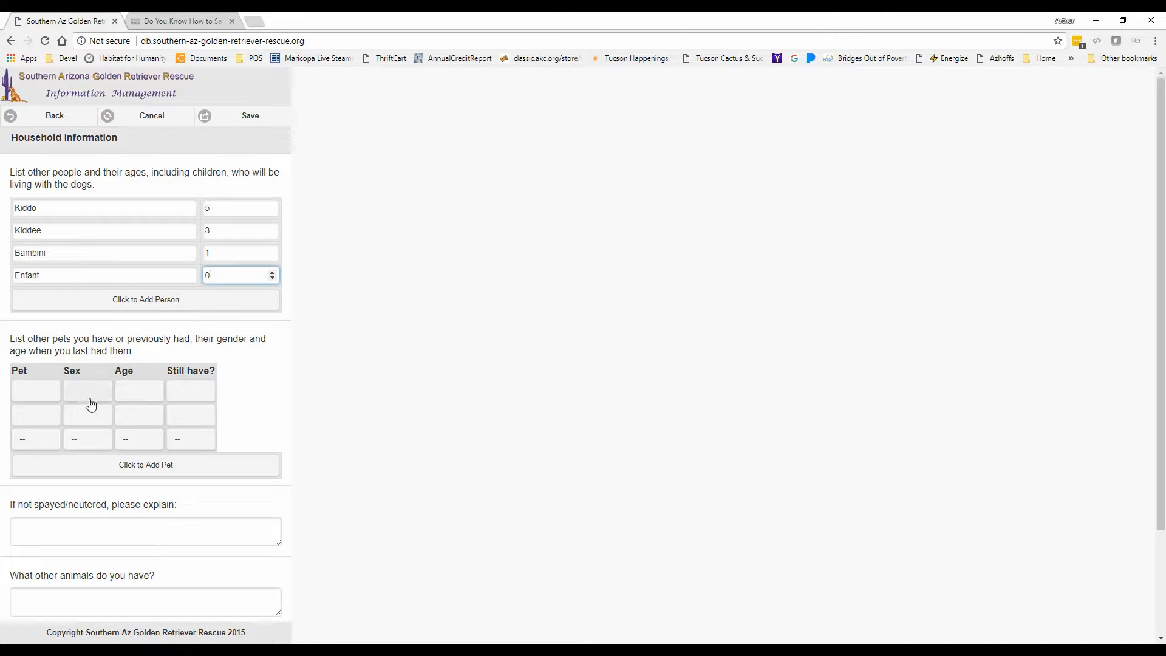
pyautogui.click(230, 341)
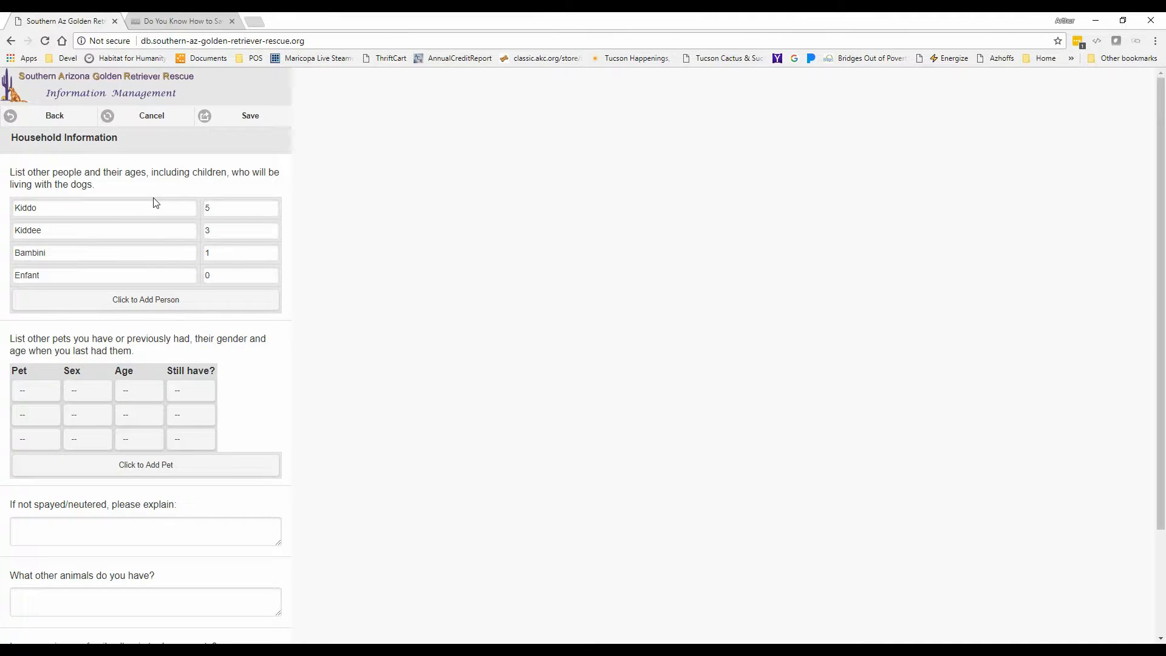
# Step: Record the first pet as a male cat aged 10+, still owned
pyautogui.click(42, 395)
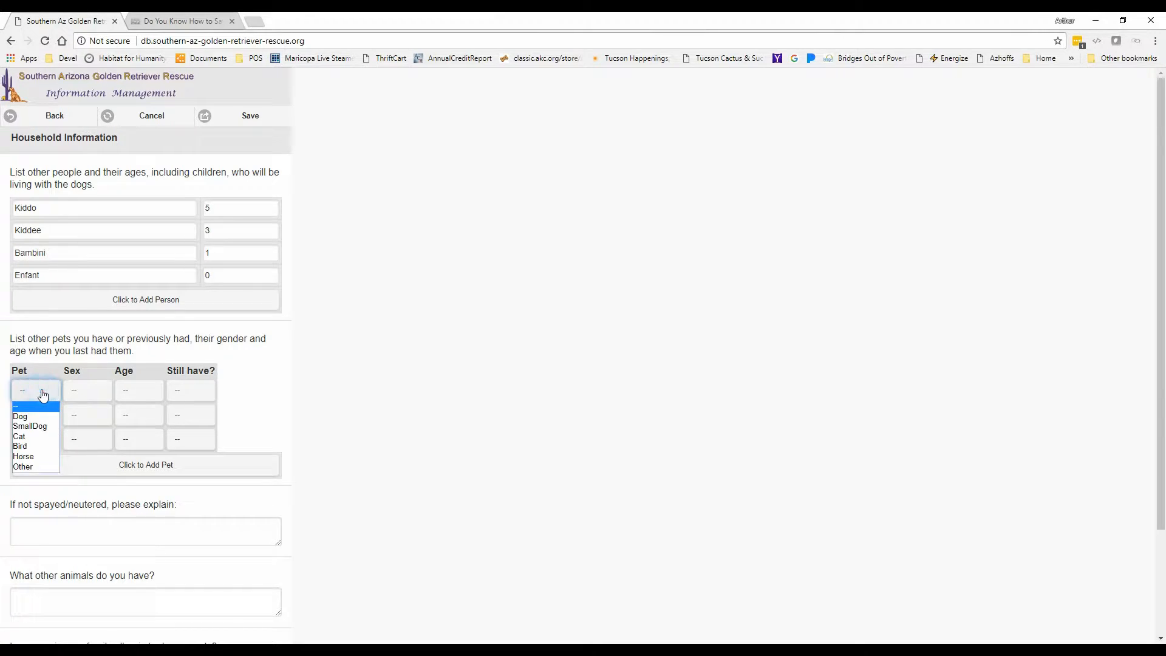
pyautogui.click(32, 436)
pyautogui.click(84, 395)
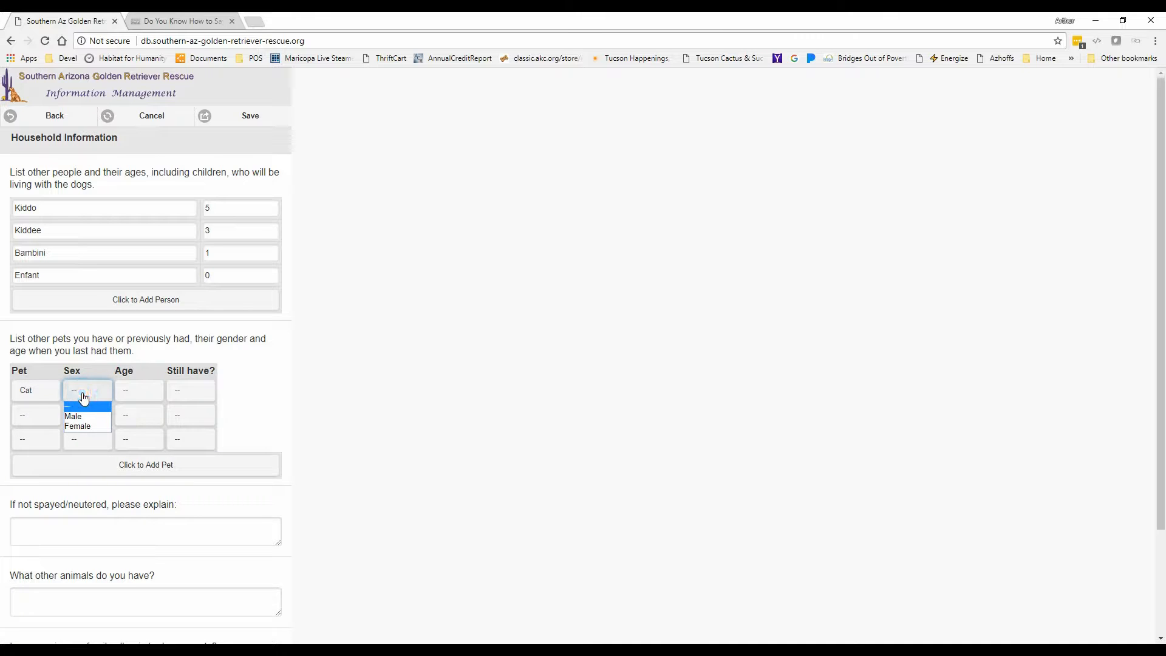
pyautogui.click(71, 414)
pyautogui.click(137, 395)
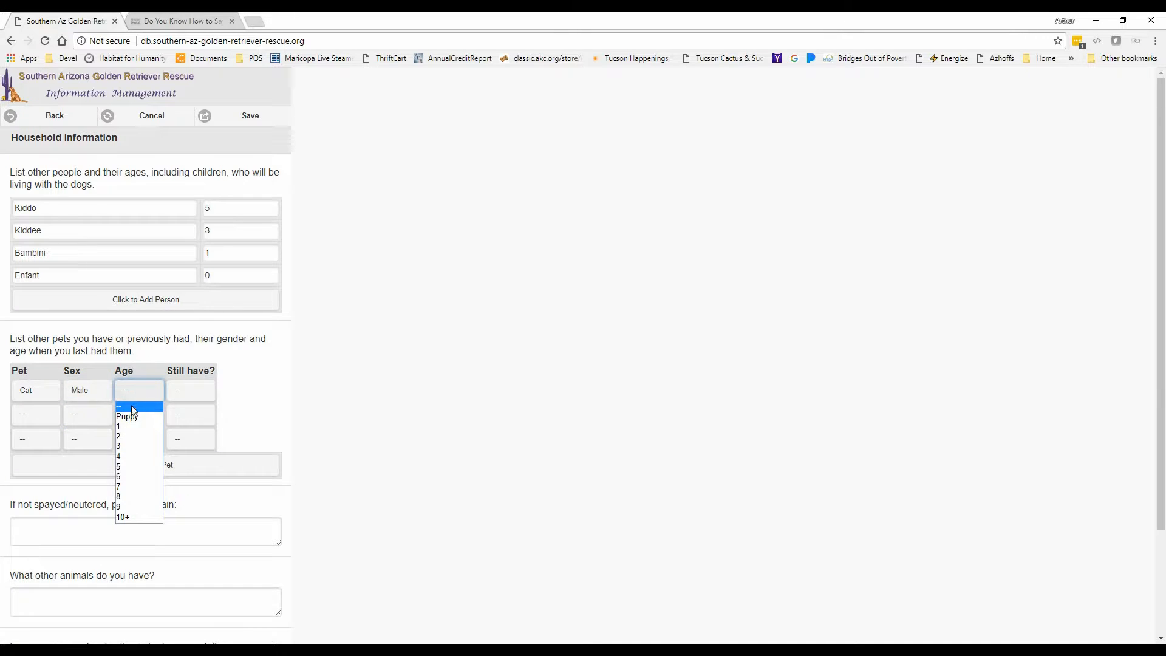
pyautogui.click(129, 516)
pyautogui.click(205, 398)
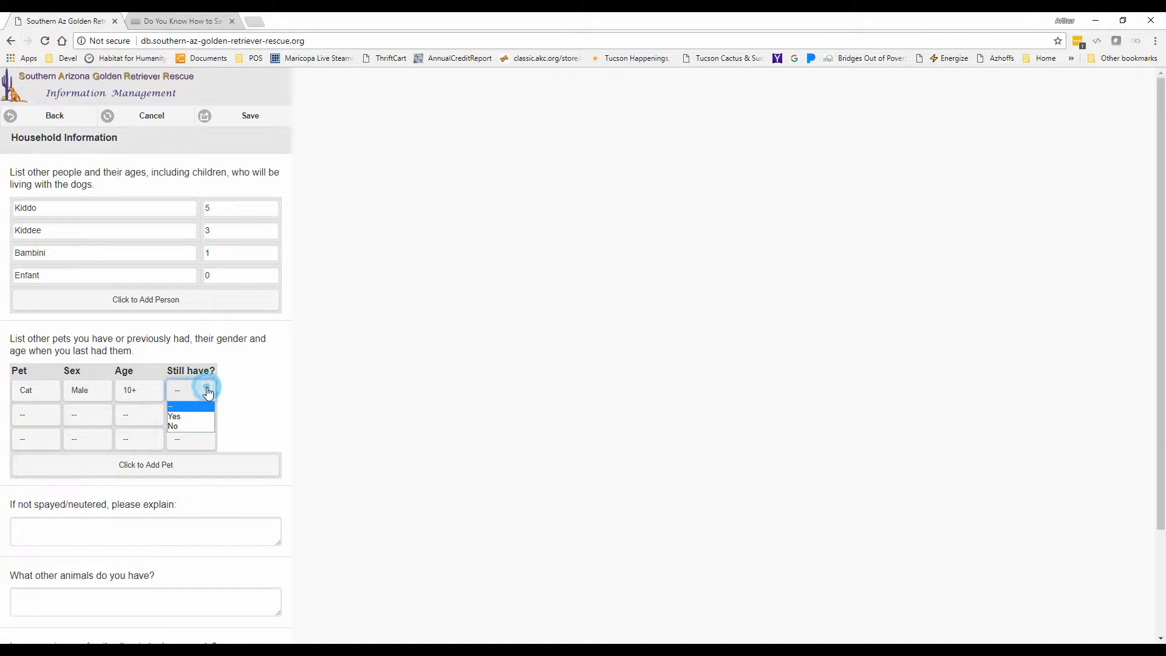
pyautogui.click(190, 418)
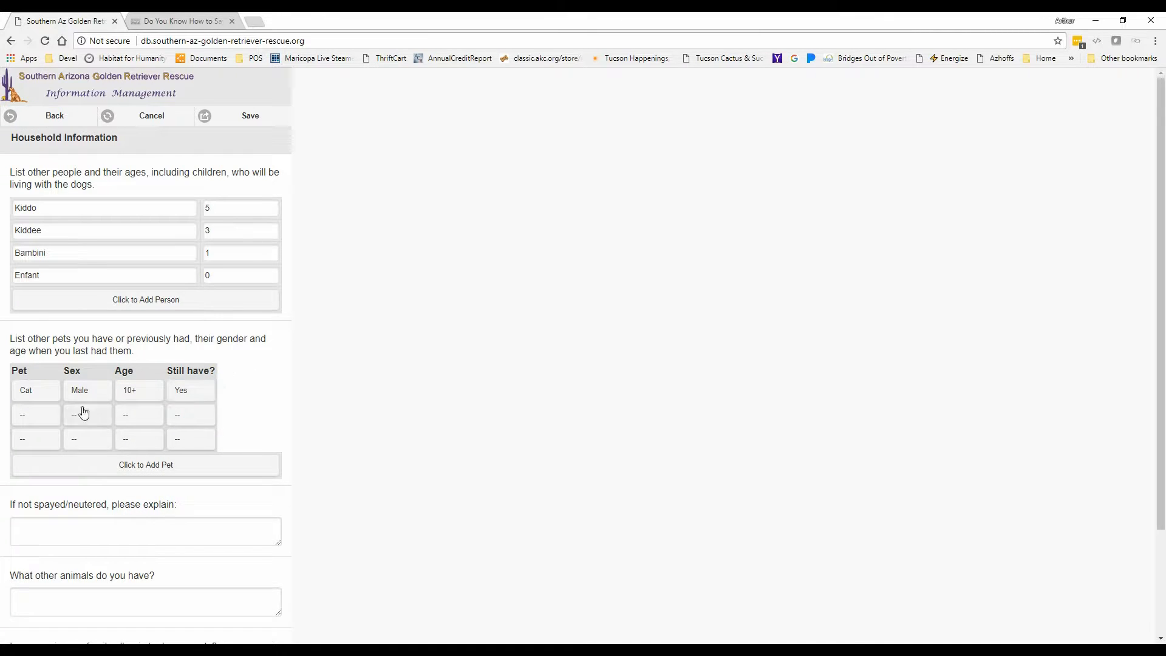
# Step: Record the second pet as a female cat aged 10+, still owned
pyautogui.click(28, 415)
pyautogui.click(29, 462)
pyautogui.click(86, 414)
pyautogui.click(81, 450)
pyautogui.click(142, 418)
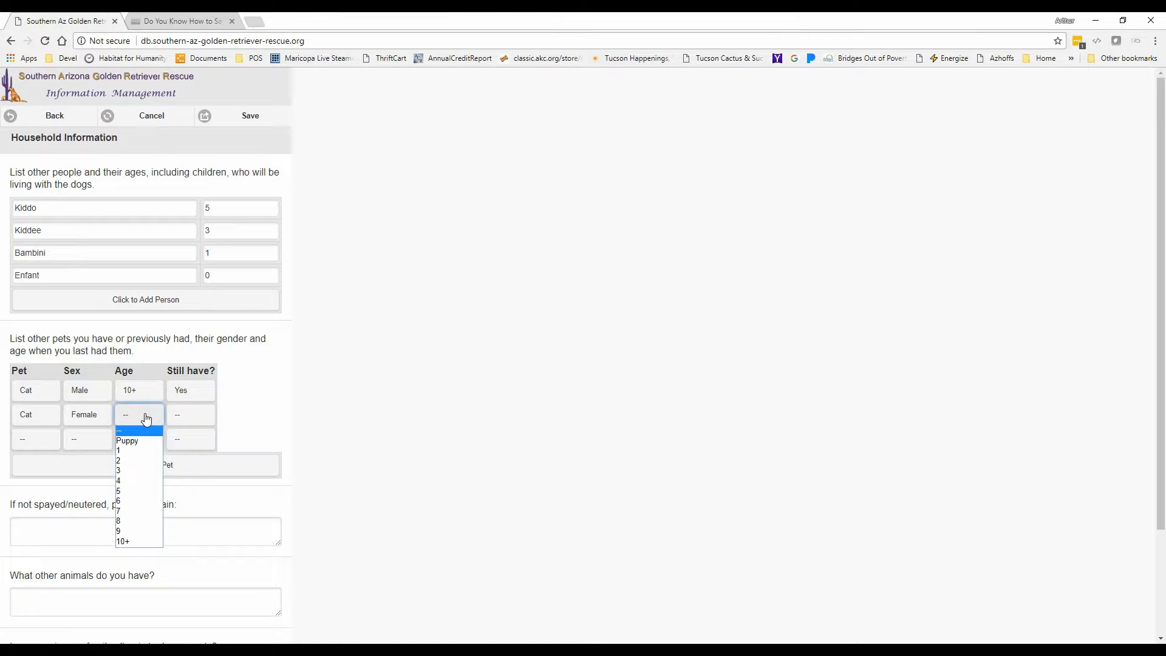
pyautogui.click(144, 540)
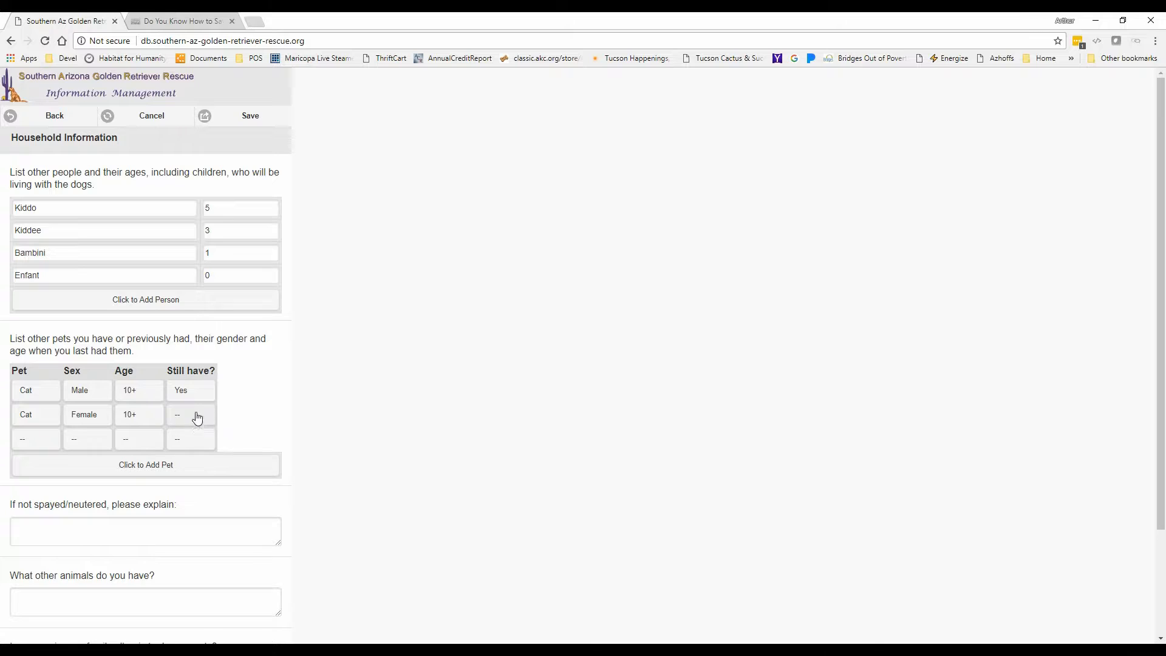
pyautogui.click(198, 418)
pyautogui.click(192, 441)
# Step: Record the third pet as a male cat aged 8, still owned
pyautogui.click(34, 439)
pyautogui.click(32, 488)
pyautogui.click(90, 439)
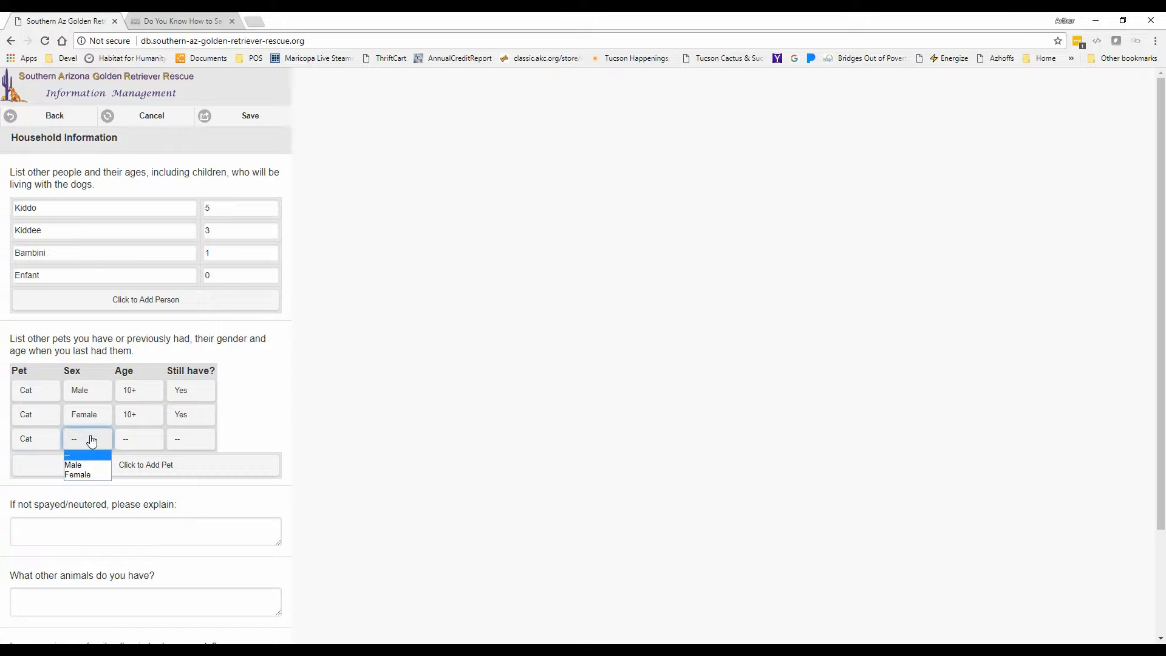
pyautogui.press('Down')
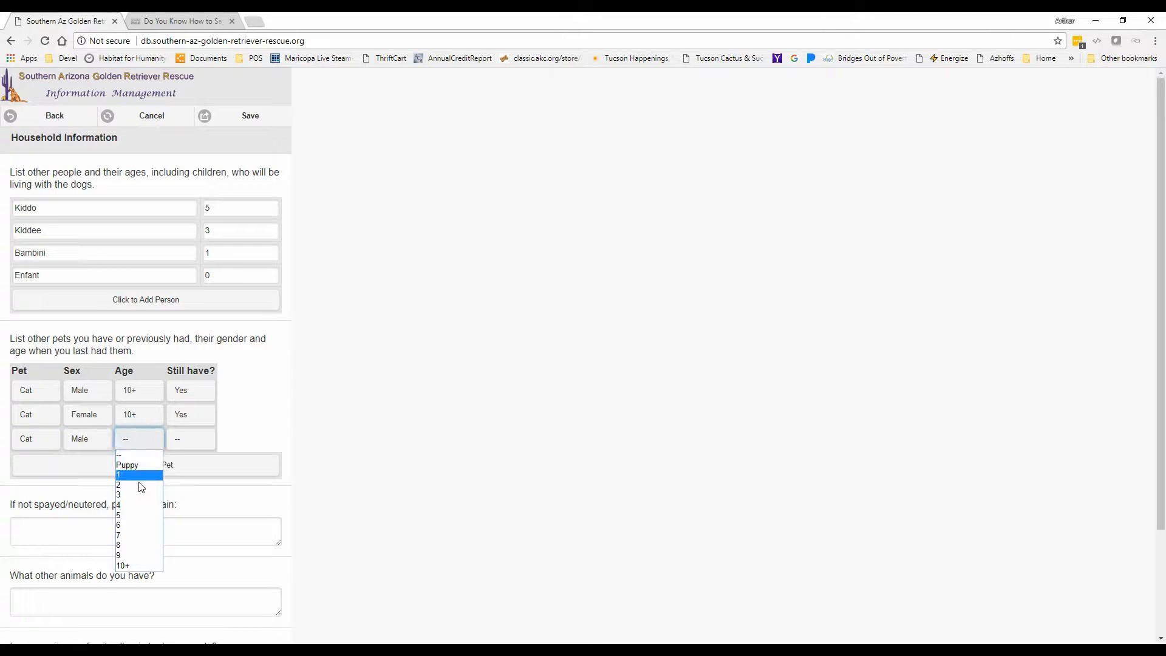
pyautogui.click(133, 544)
pyautogui.click(189, 442)
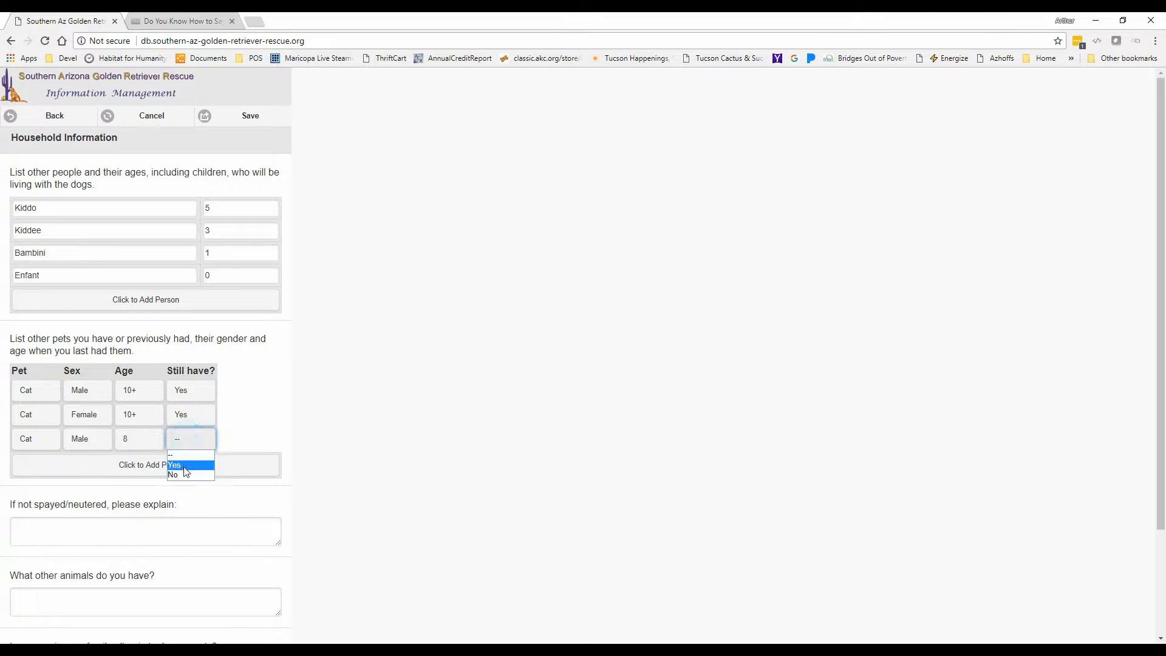
pyautogui.click(181, 465)
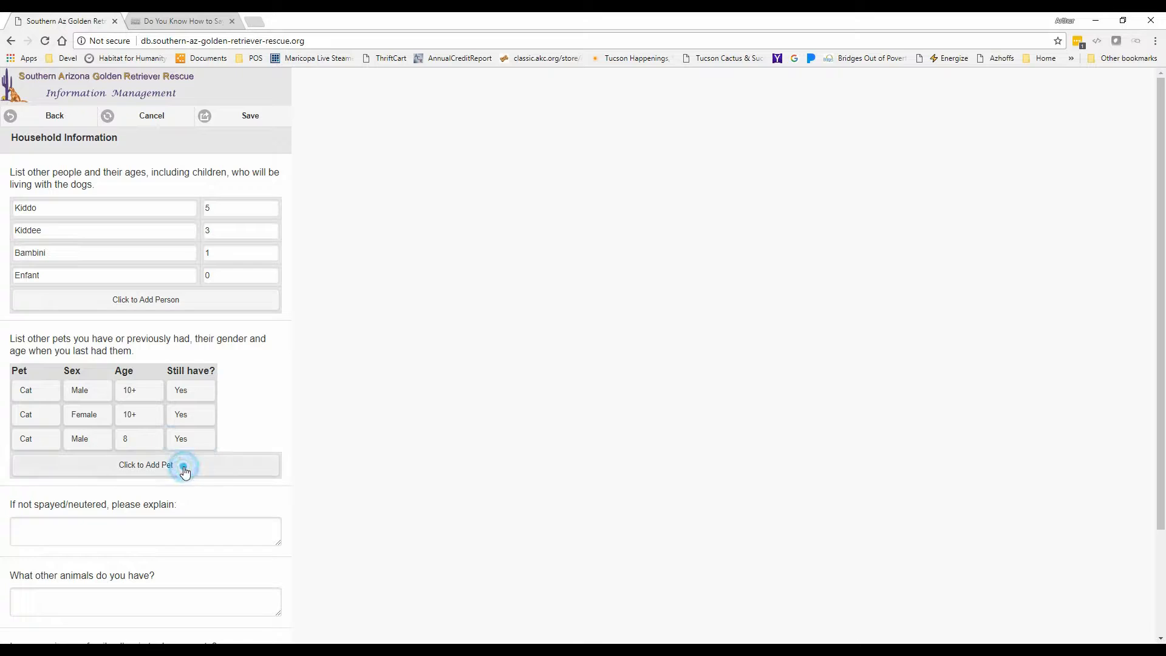
# Step: Add a fourth pet row for a male bird aged 8, still owned
pyautogui.click(145, 464)
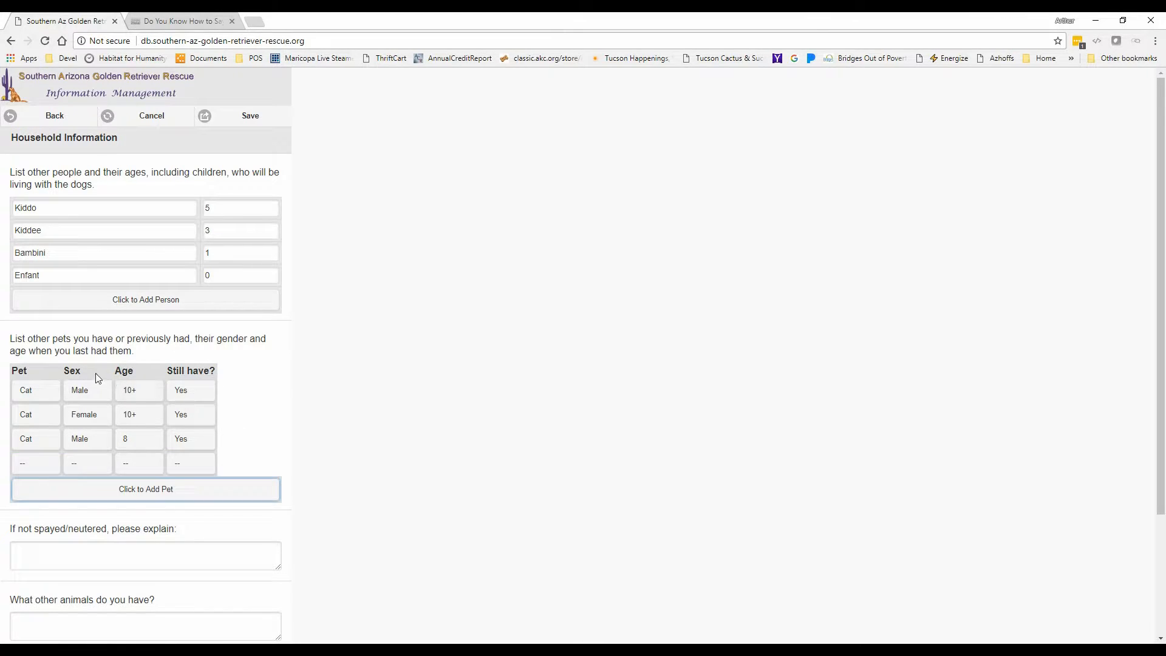
pyautogui.click(42, 466)
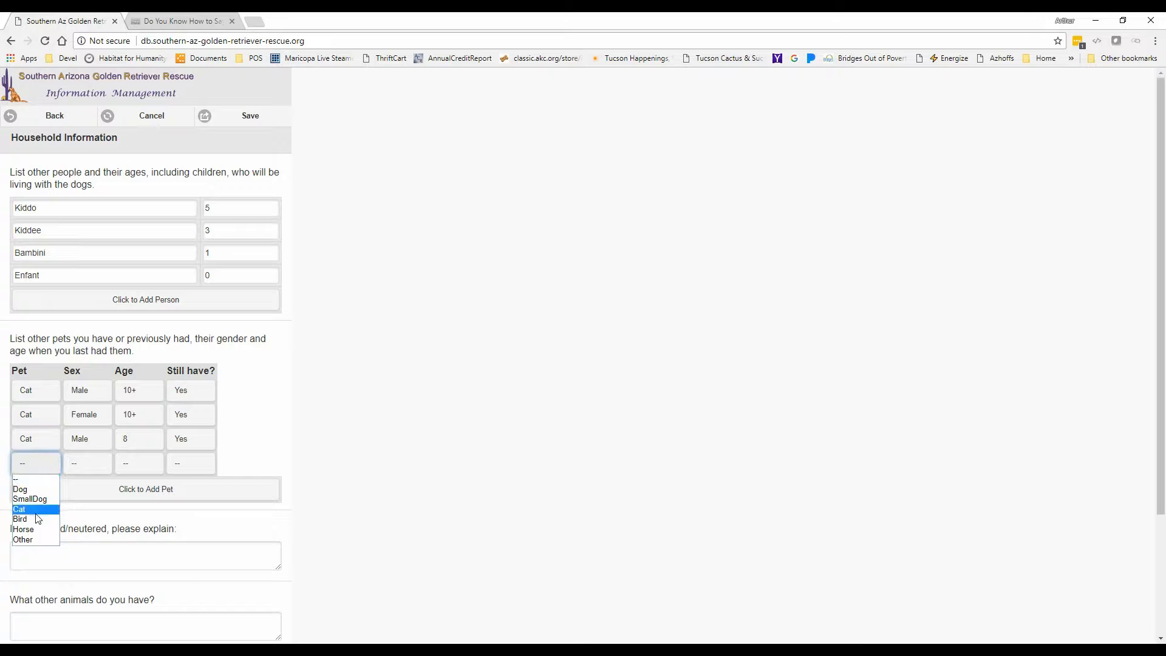
pyautogui.click(25, 519)
pyautogui.click(46, 465)
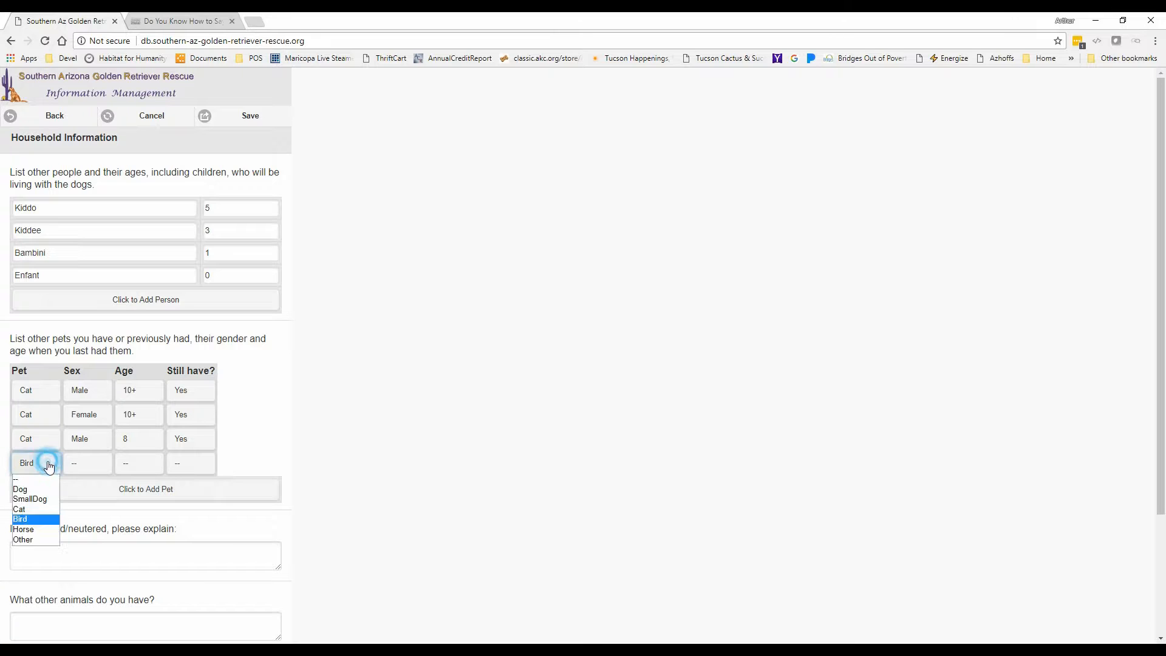
pyautogui.click(28, 519)
pyautogui.click(85, 466)
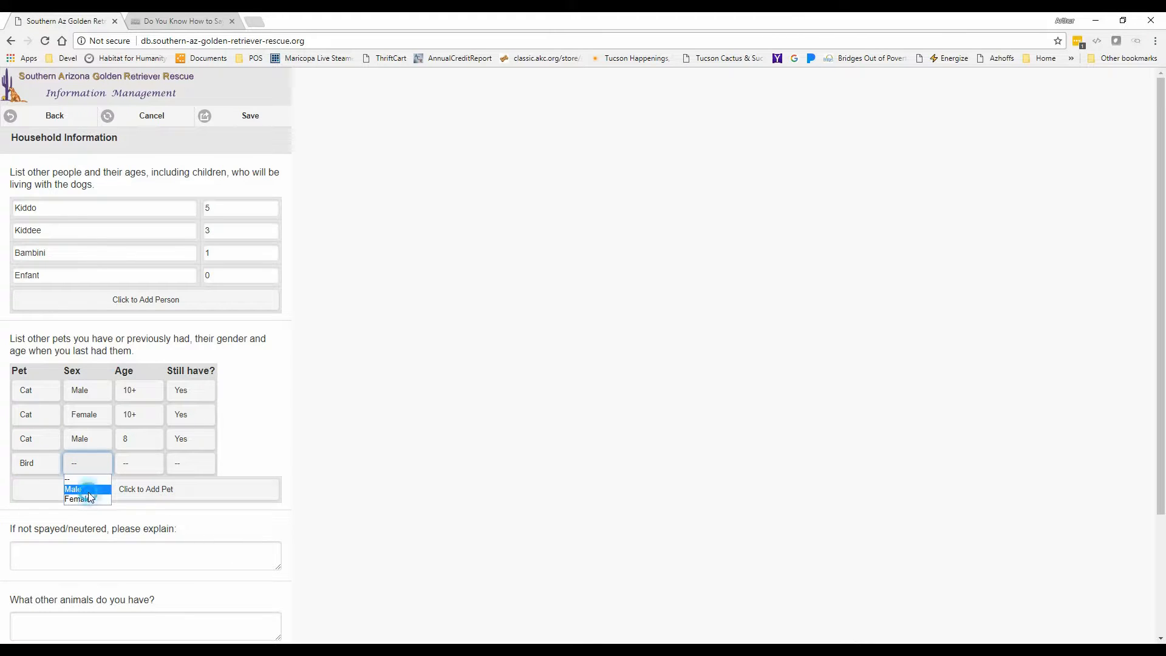
pyautogui.click(76, 489)
pyautogui.click(134, 467)
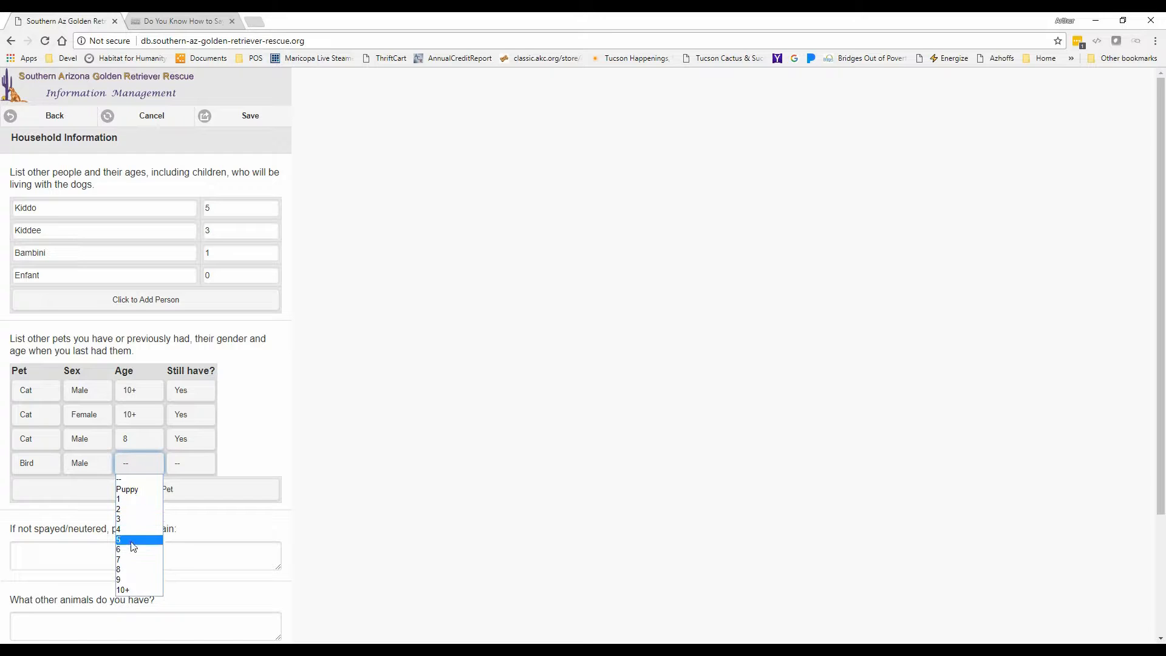
pyautogui.click(126, 568)
pyautogui.click(184, 469)
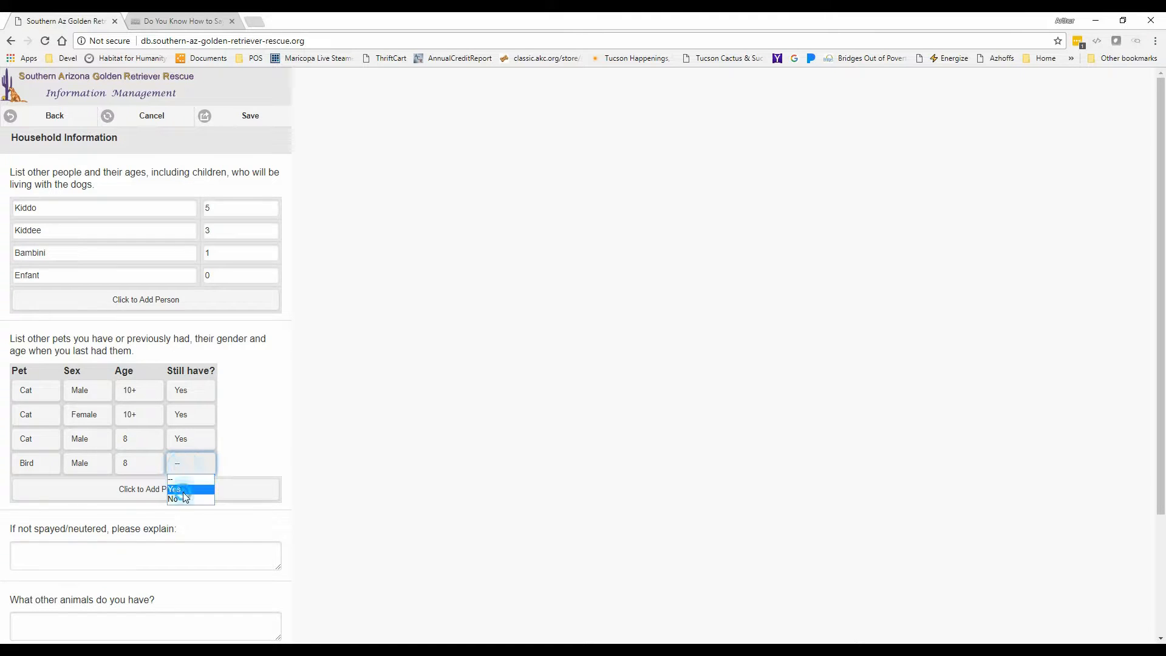
pyautogui.click(182, 489)
pyautogui.scroll(-2, 260, 389)
pyautogui.scroll(-1, 260, 389)
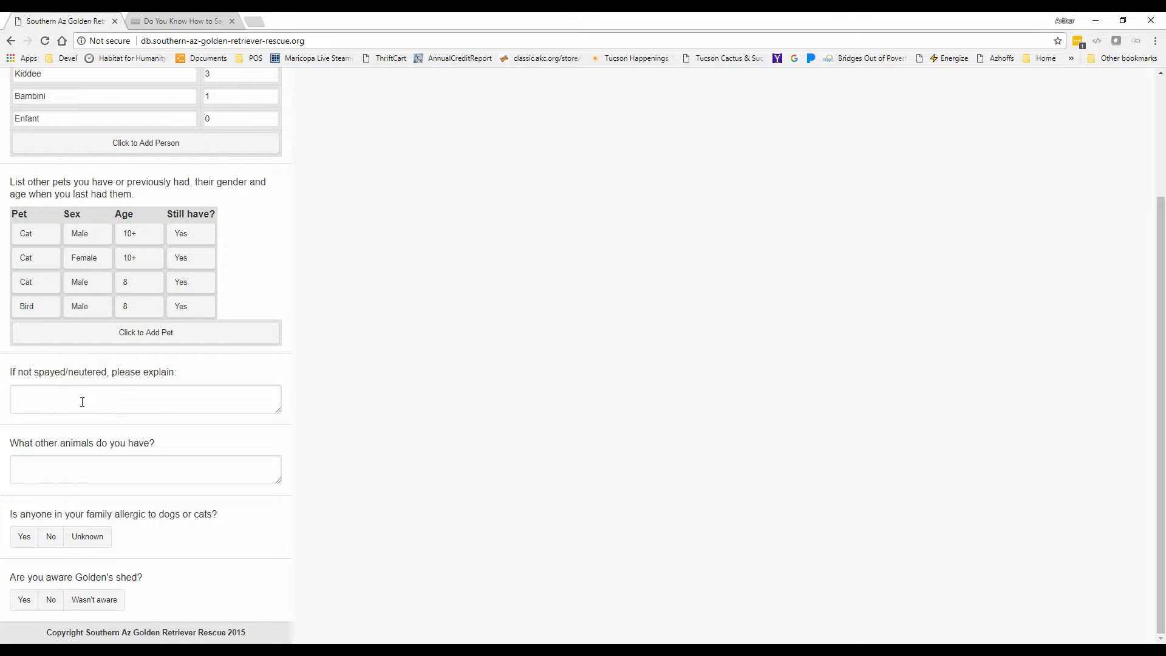
# Step: Answer Chickens as other animals, No to family allergies, and confirm Goldens shed
pyautogui.click(79, 402)
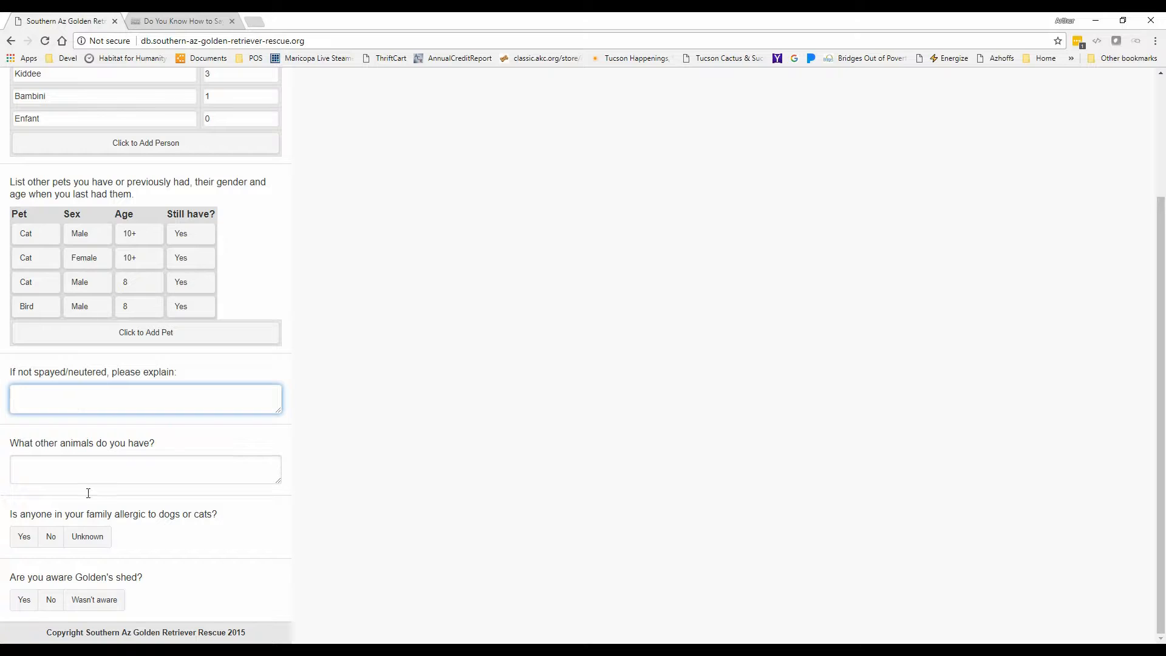
pyautogui.click(76, 461)
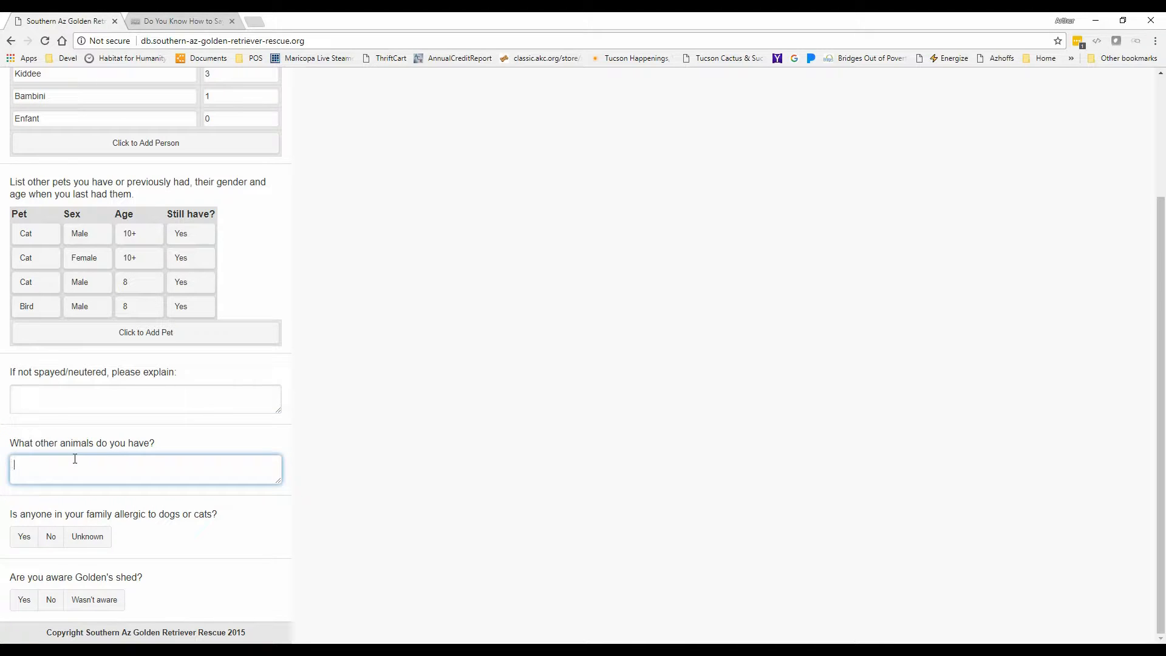
pyautogui.write('Chickens')
pyautogui.click(49, 537)
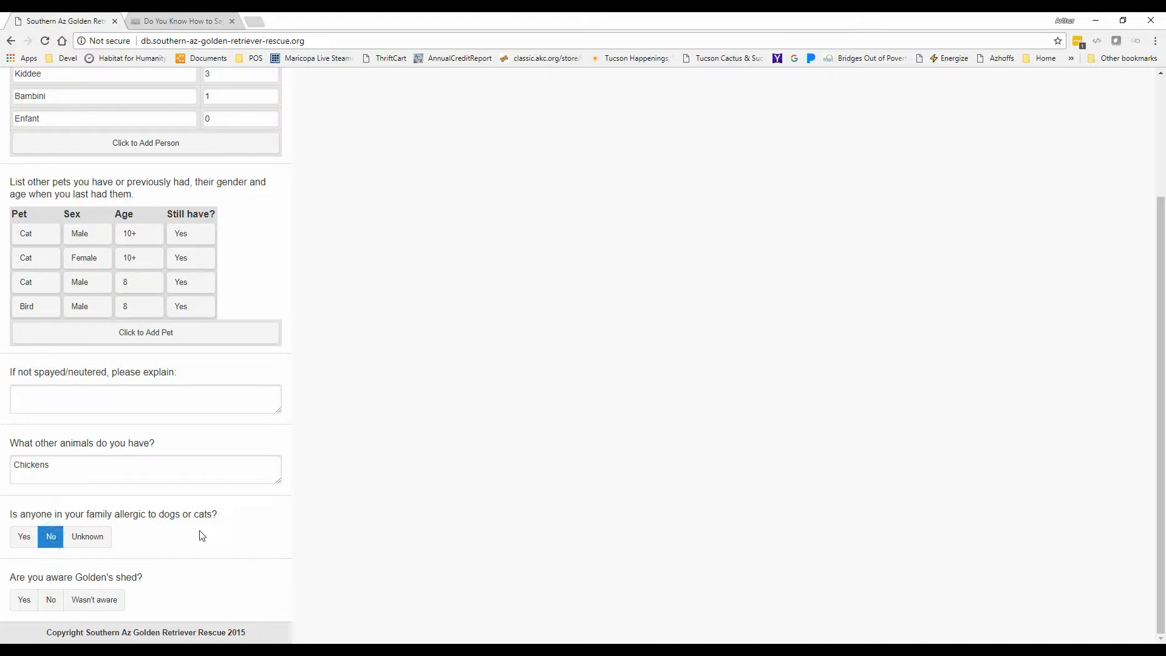
pyautogui.click(26, 600)
pyautogui.scroll(3, 268, 529)
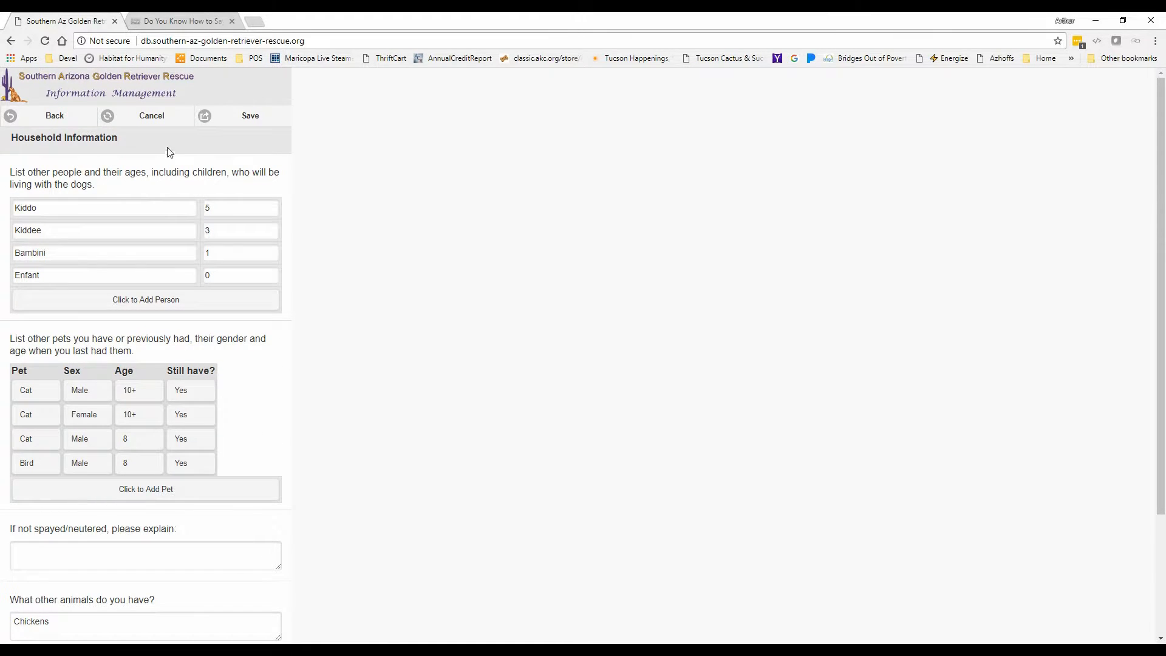
# Step: Save the Household Information answers and go back to the section list
pyautogui.click(255, 116)
pyautogui.click(50, 162)
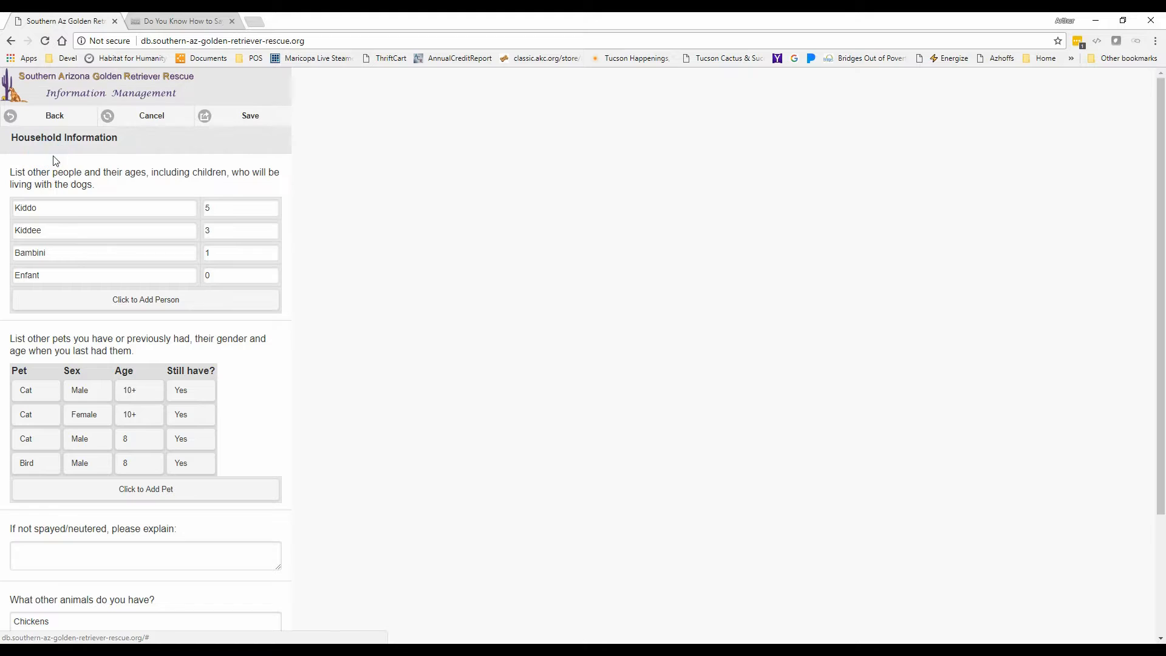
pyautogui.click(56, 117)
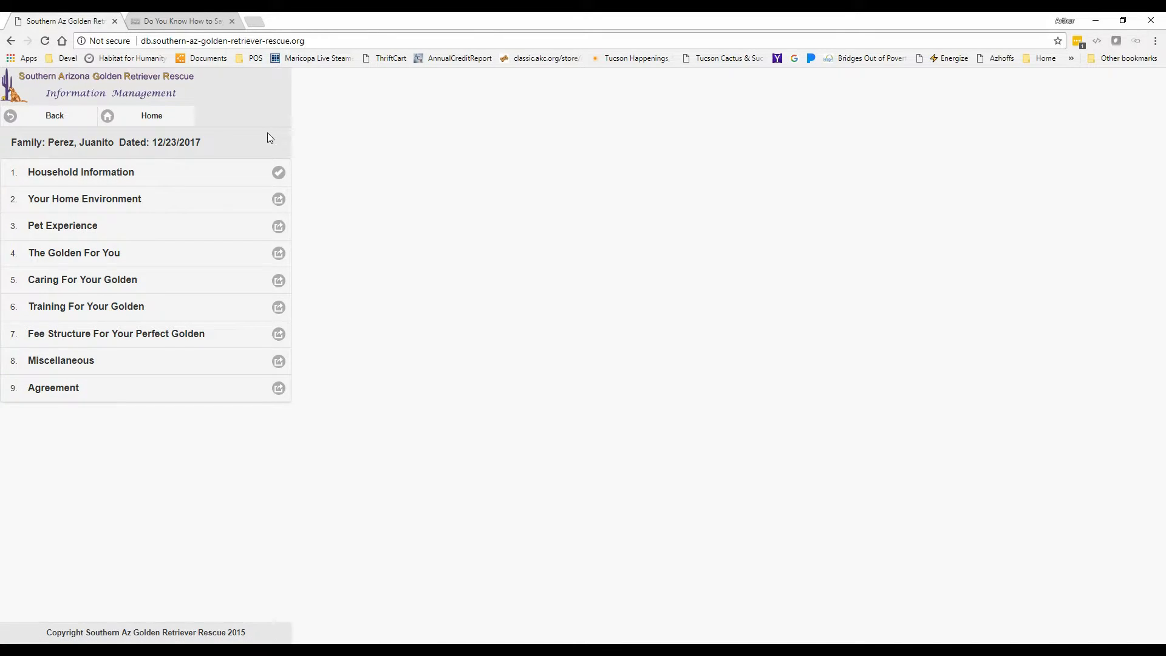
# Step: In Your Home Environment, record a rented single-family home with no doggie door or pool
pyautogui.click(178, 202)
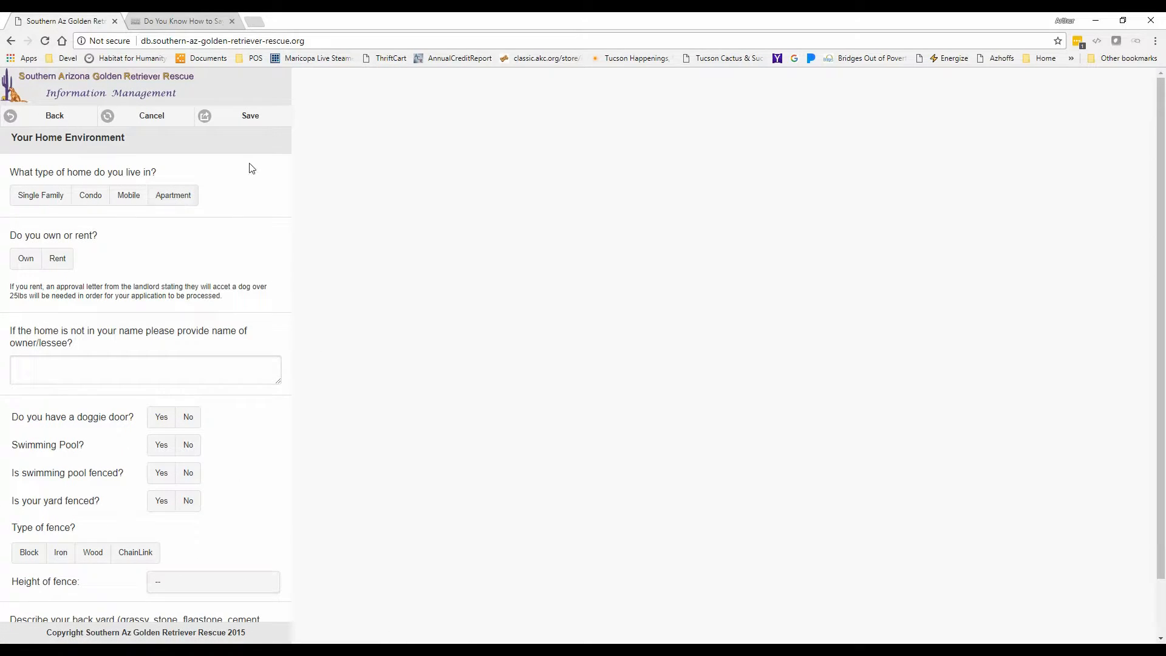
pyautogui.click(36, 198)
pyautogui.click(57, 258)
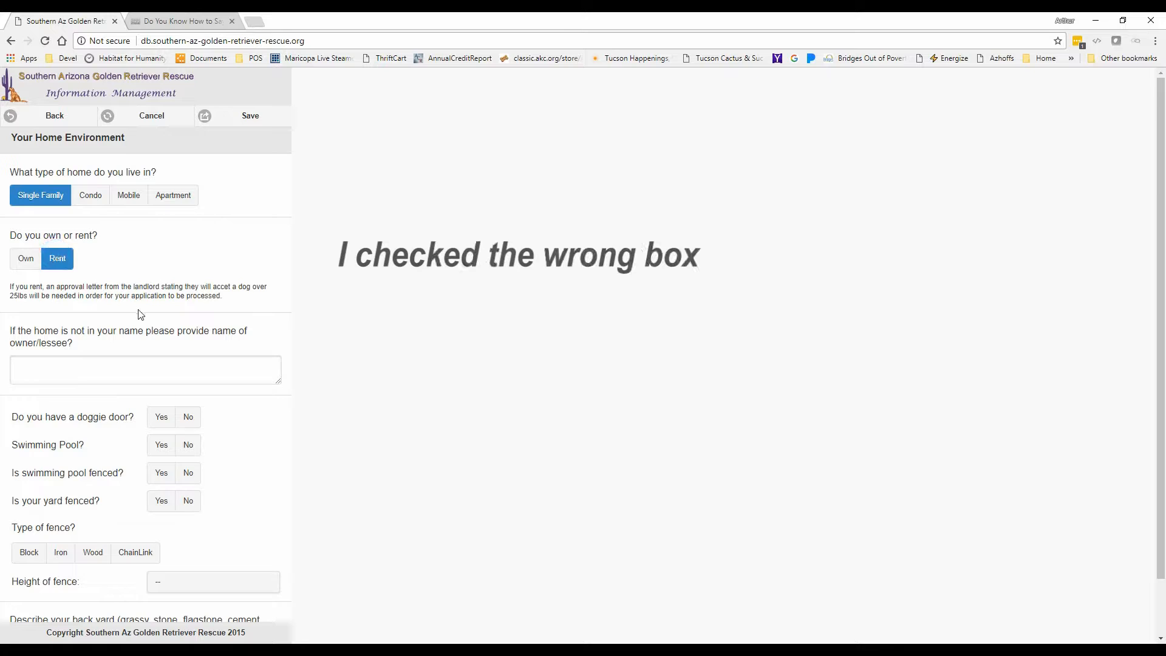
pyautogui.scroll(-1, 139, 312)
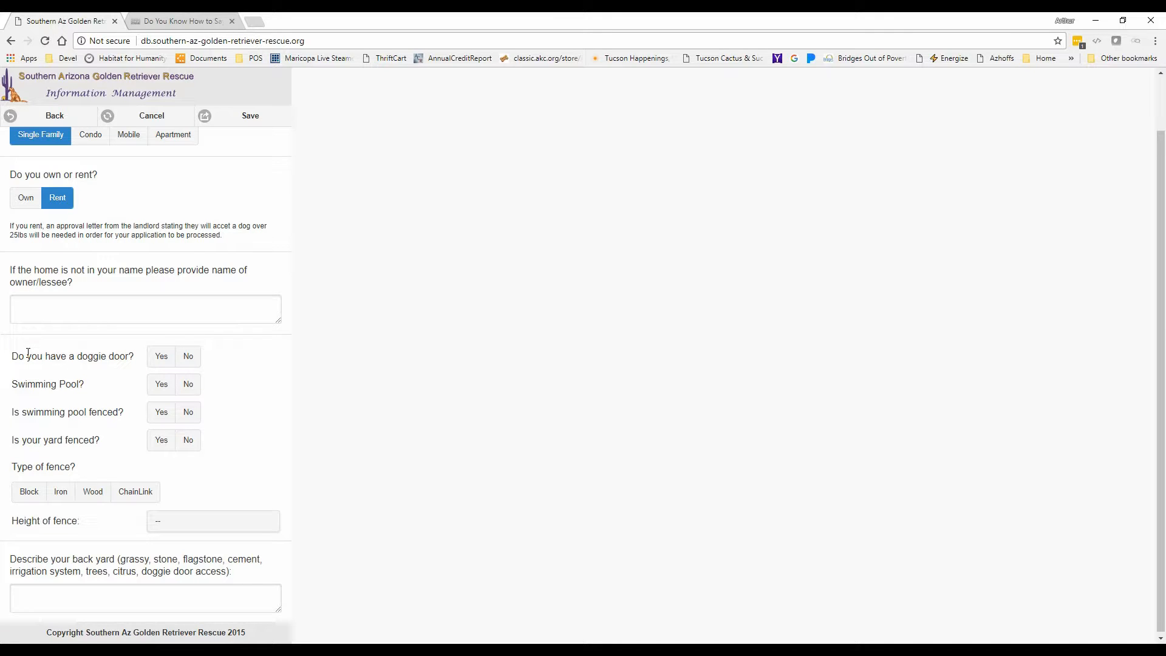
pyautogui.click(187, 358)
pyautogui.click(188, 390)
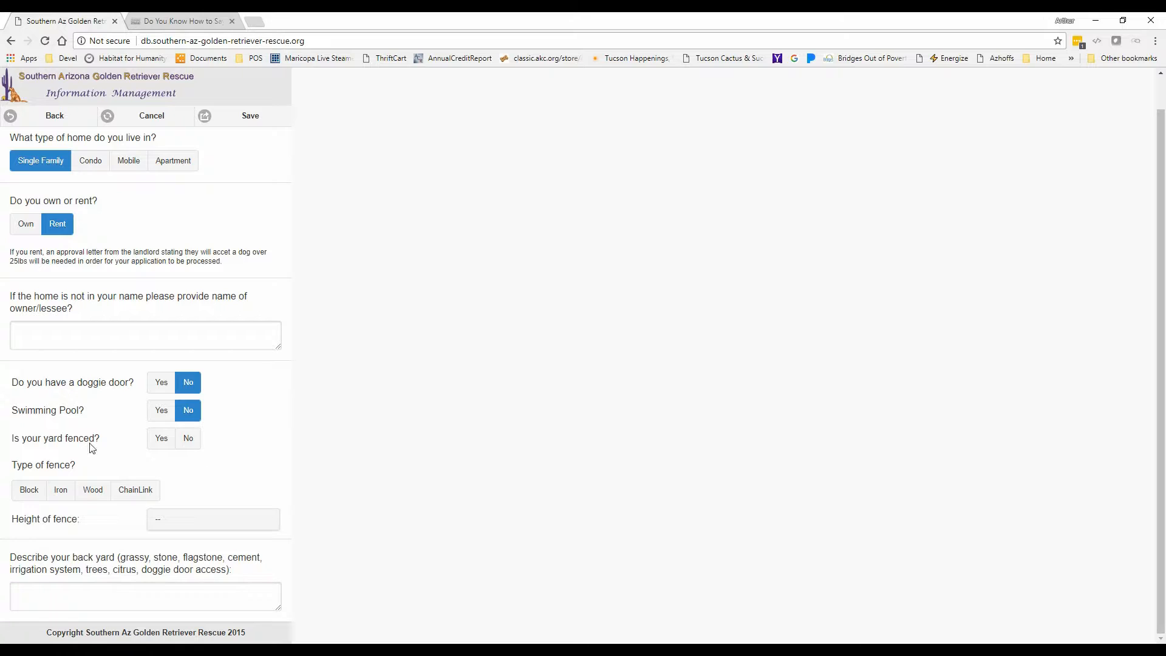
# Step: Record a 6'+ ChainLink-fenced yard and describe the large back yard with stones and citrus trees
pyautogui.click(160, 439)
pyautogui.click(137, 491)
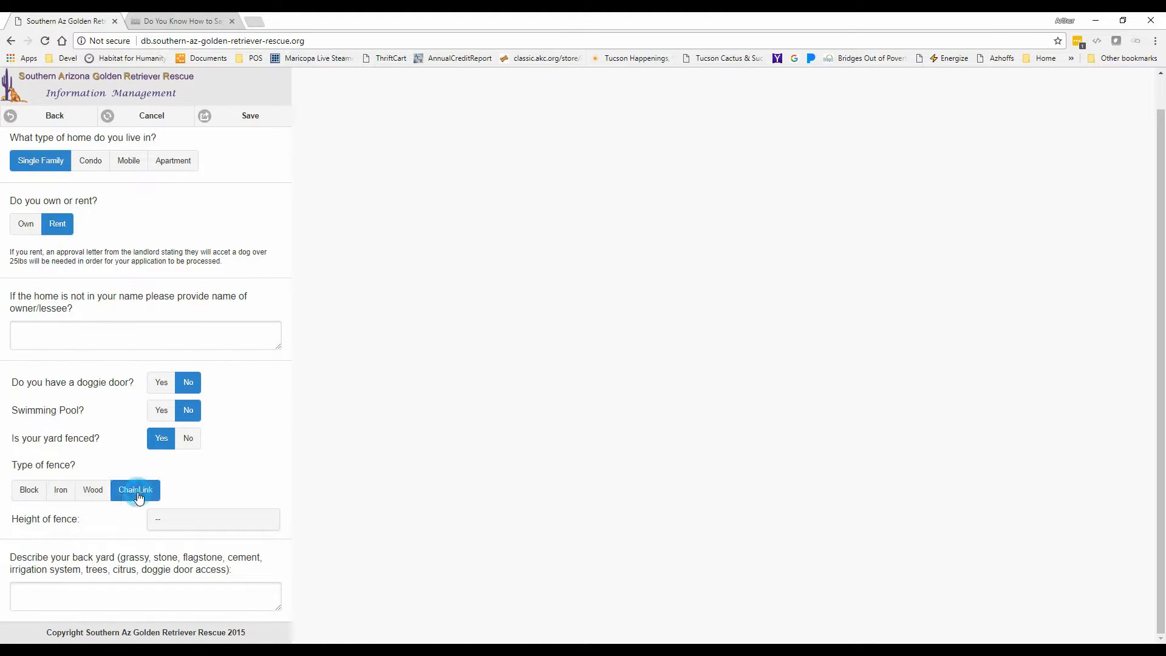
pyautogui.click(170, 521)
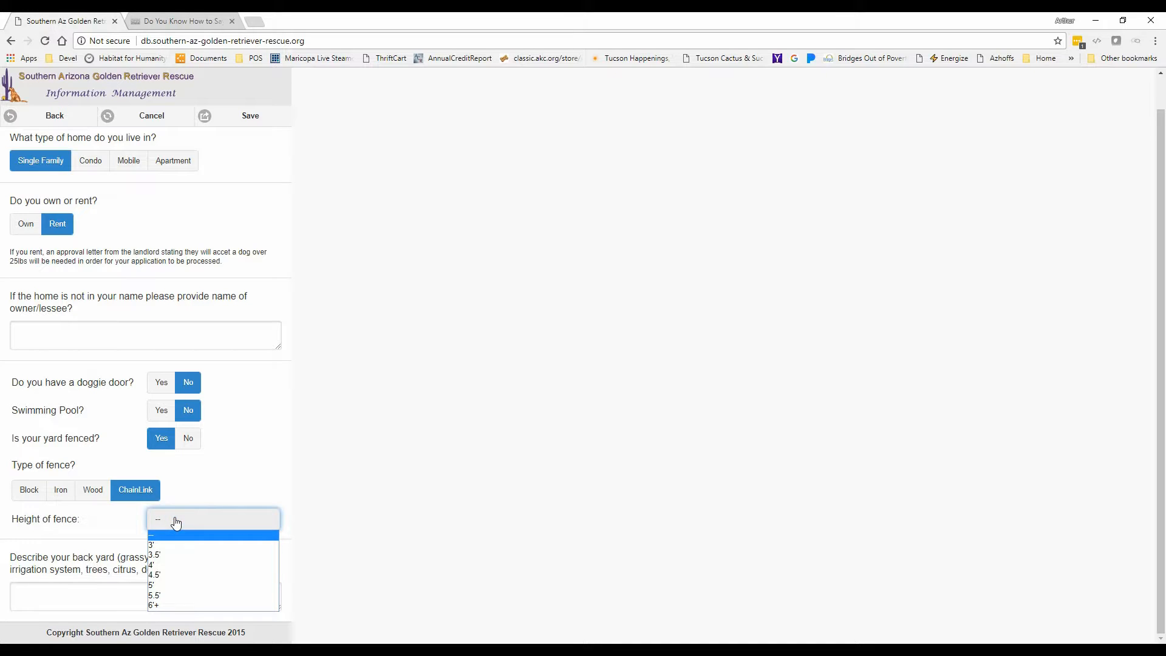
pyautogui.click(166, 603)
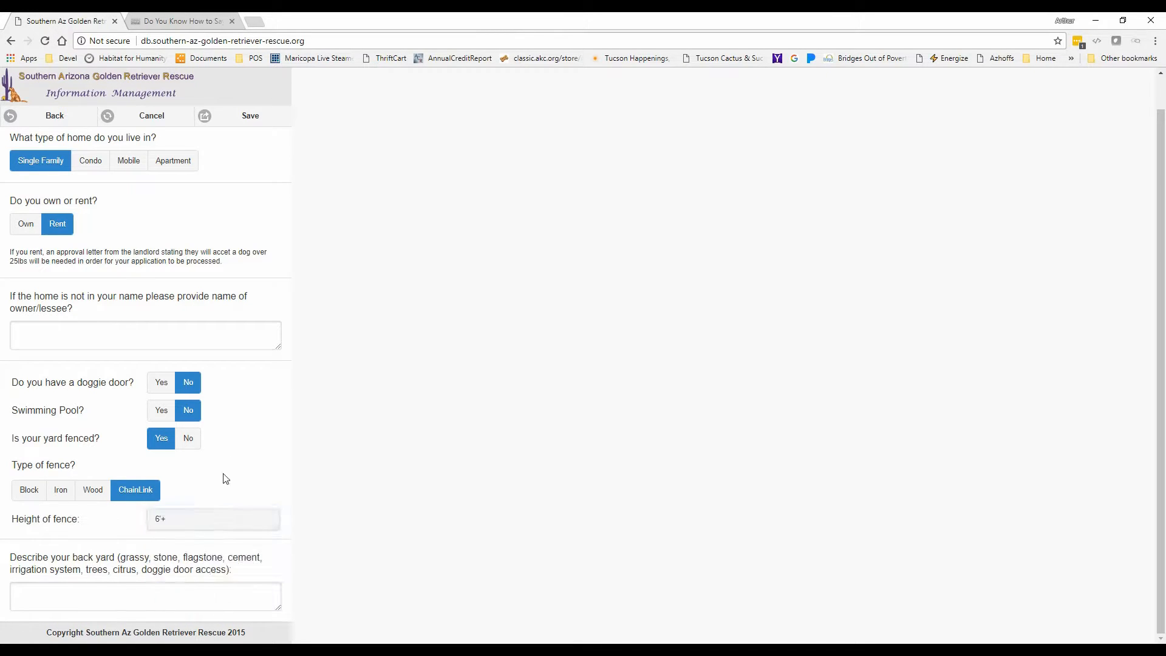
pyautogui.click(120, 589)
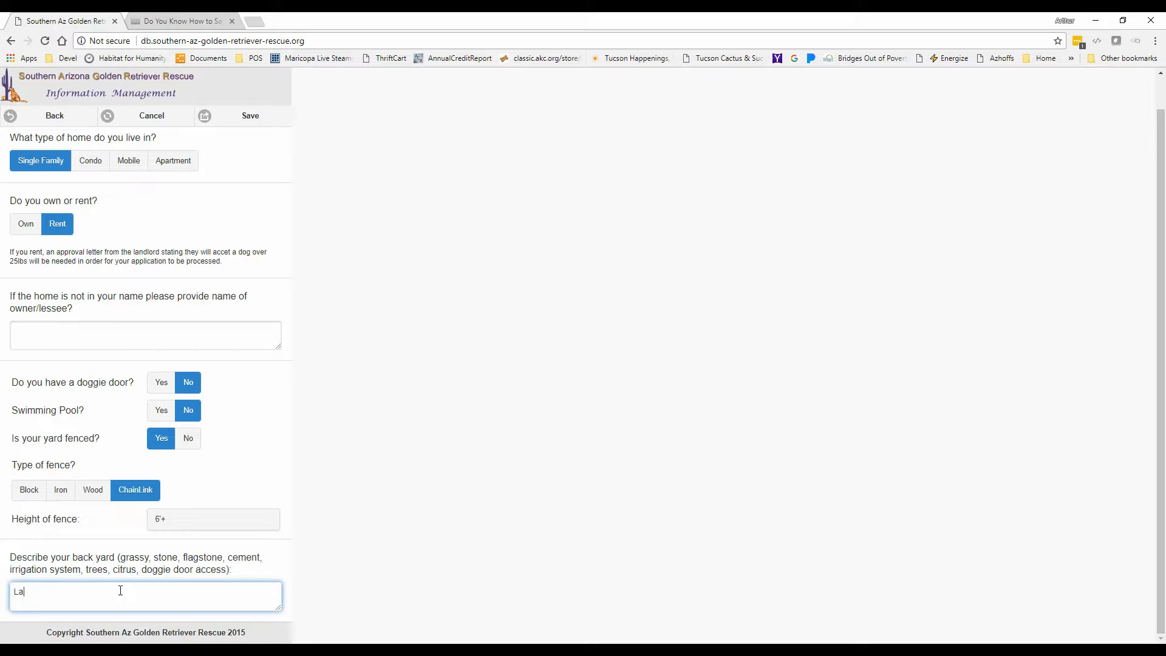
pyautogui.write('Large yard, grass, dirt, flags')
pyautogui.write('tones, and citrus trees')
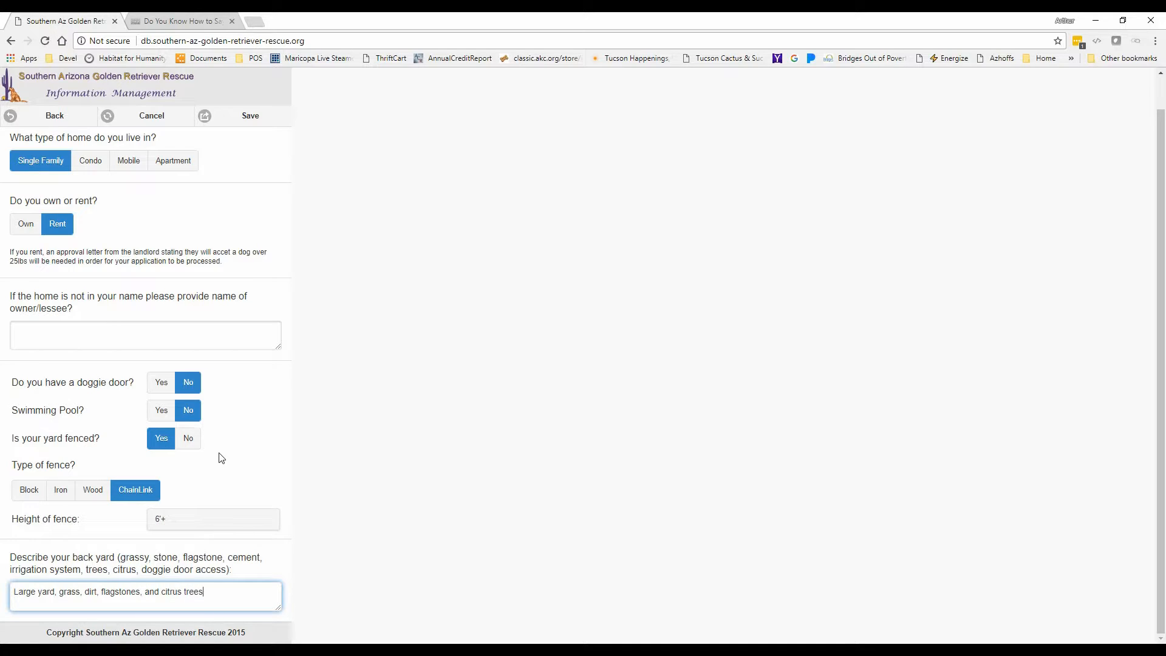
pyautogui.scroll(1, 221, 458)
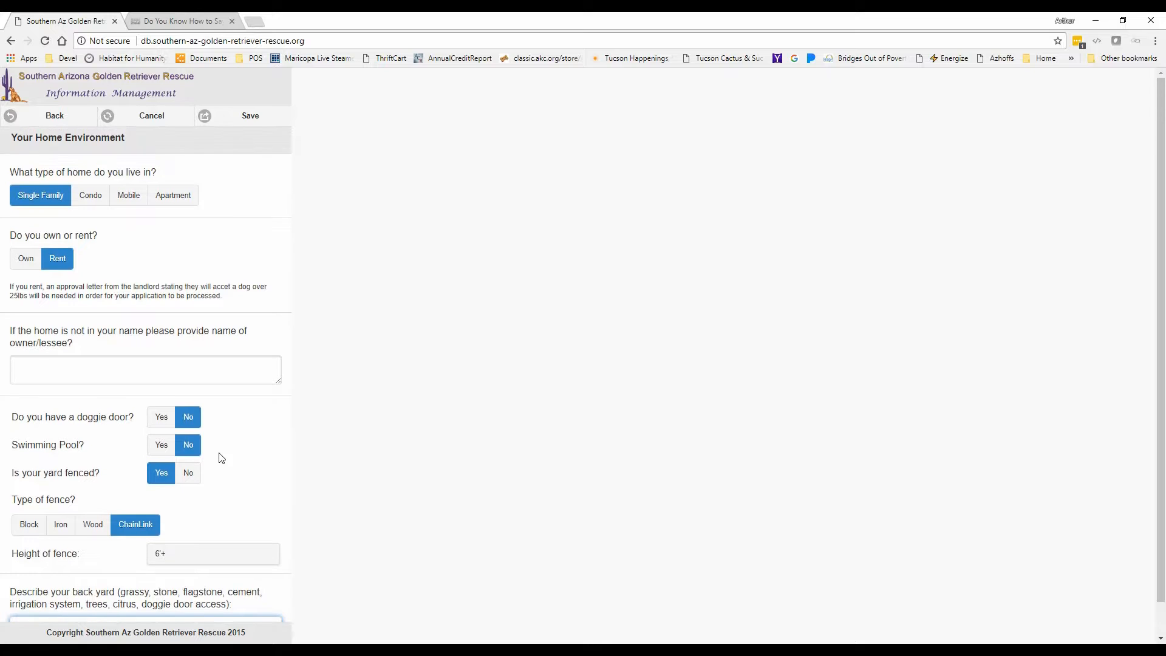
# Step: Enter NA for the owner/lessee question, save the home section, and go back
pyautogui.click(247, 117)
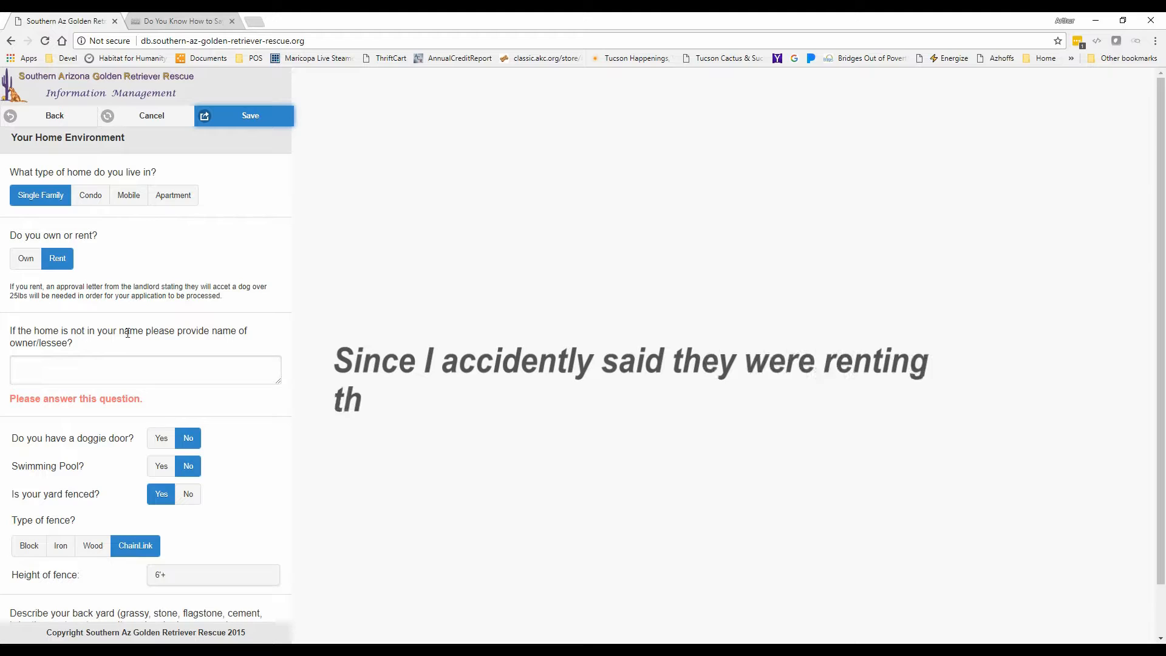
pyautogui.click(69, 379)
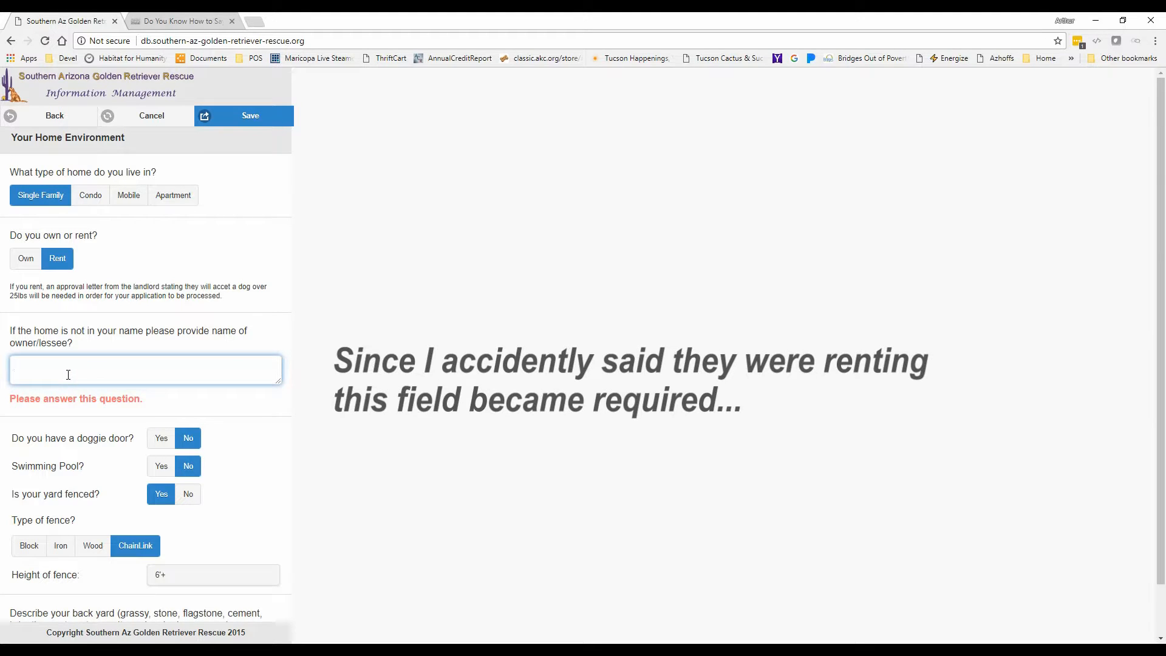
pyautogui.write('NA')
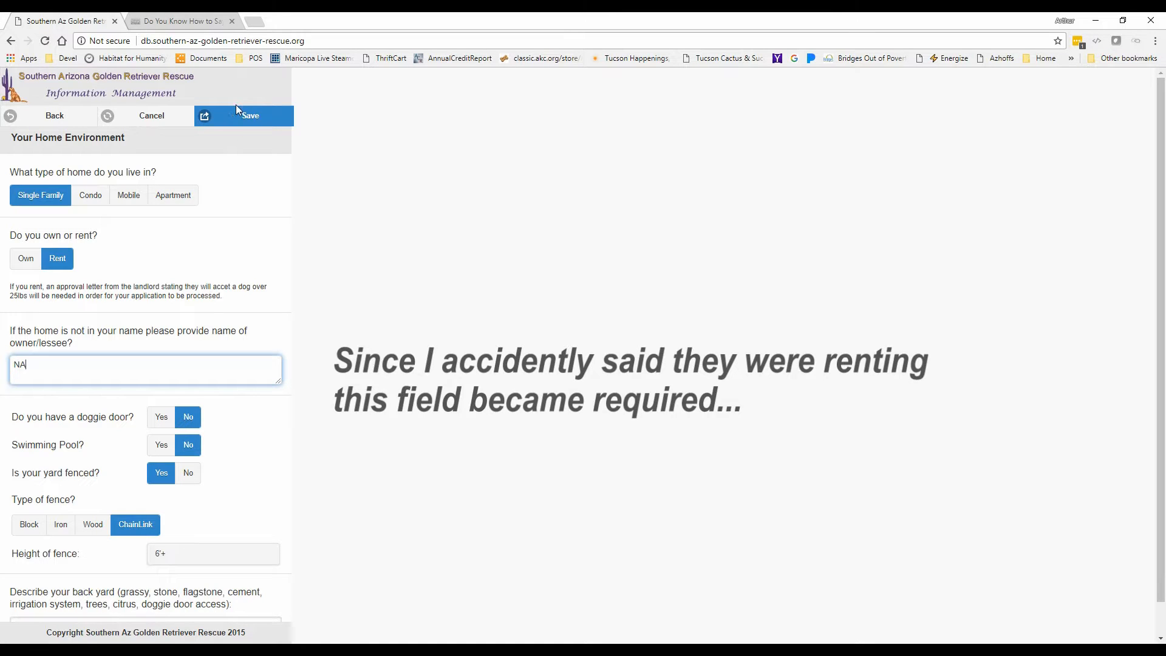
pyautogui.click(246, 120)
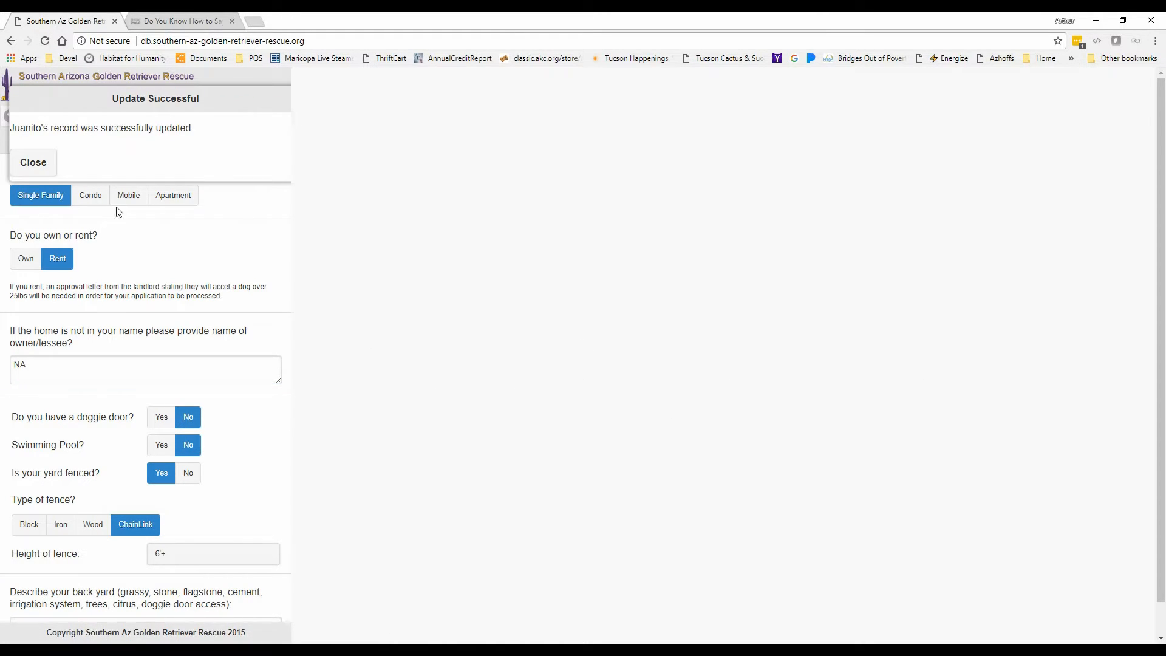
pyautogui.click(32, 164)
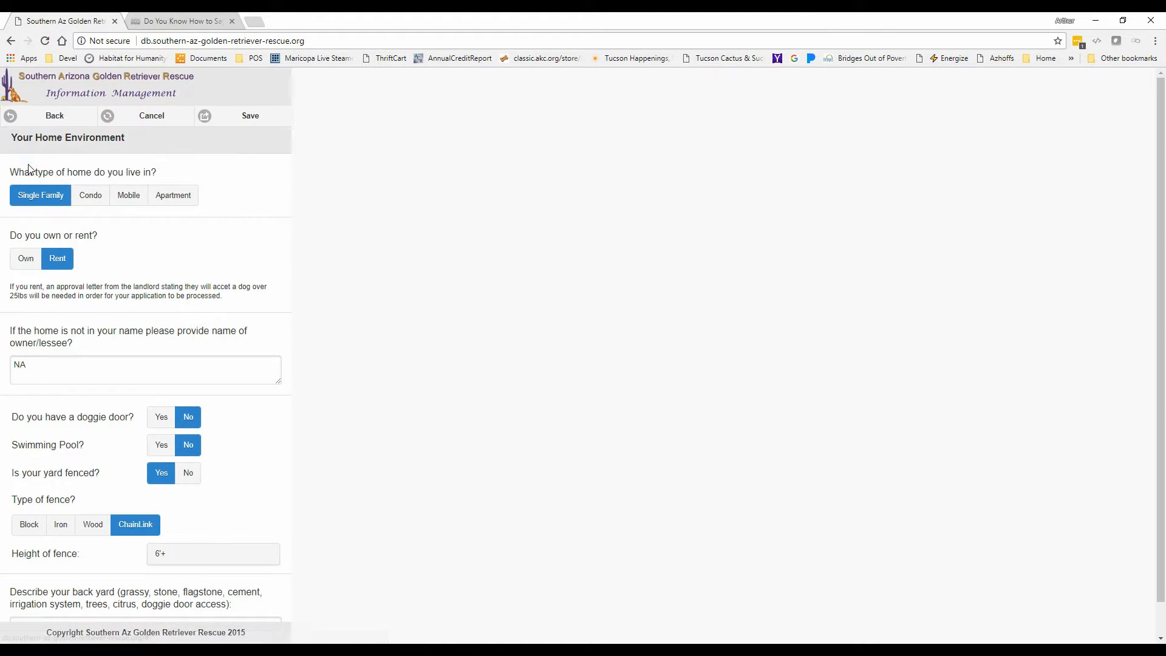
pyautogui.click(55, 120)
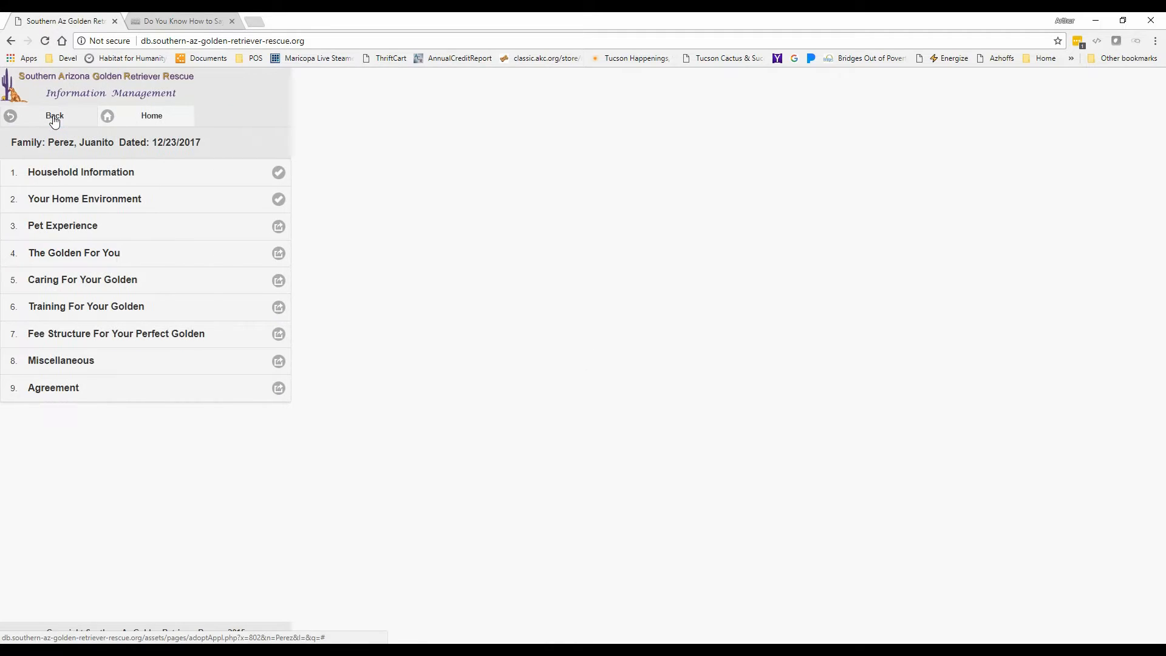
# Step: In Pet Experience, answer Yes to owning dogs and a Golden, explaining their Golden recently passed away
pyautogui.click(161, 229)
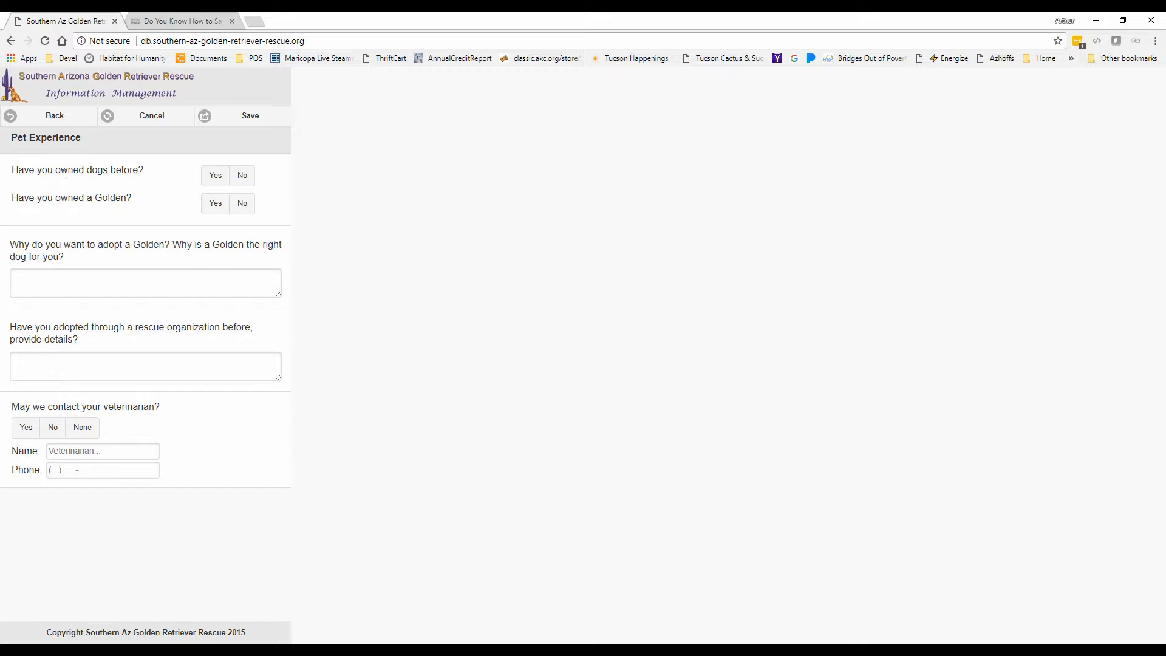
pyautogui.click(216, 176)
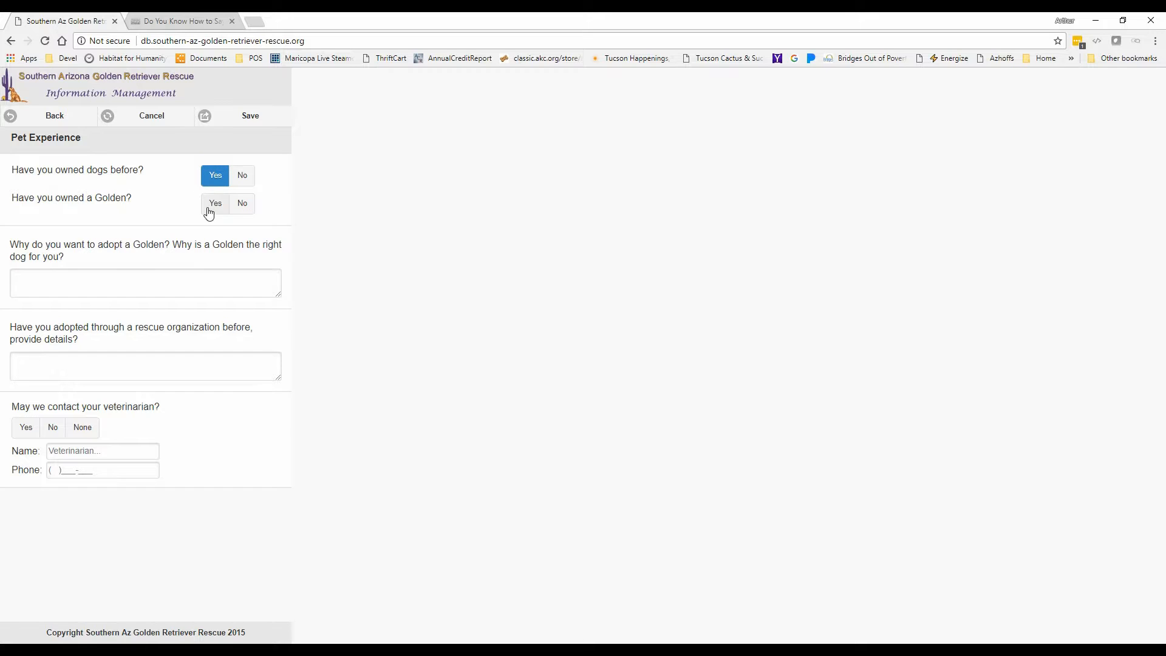
pyautogui.click(216, 207)
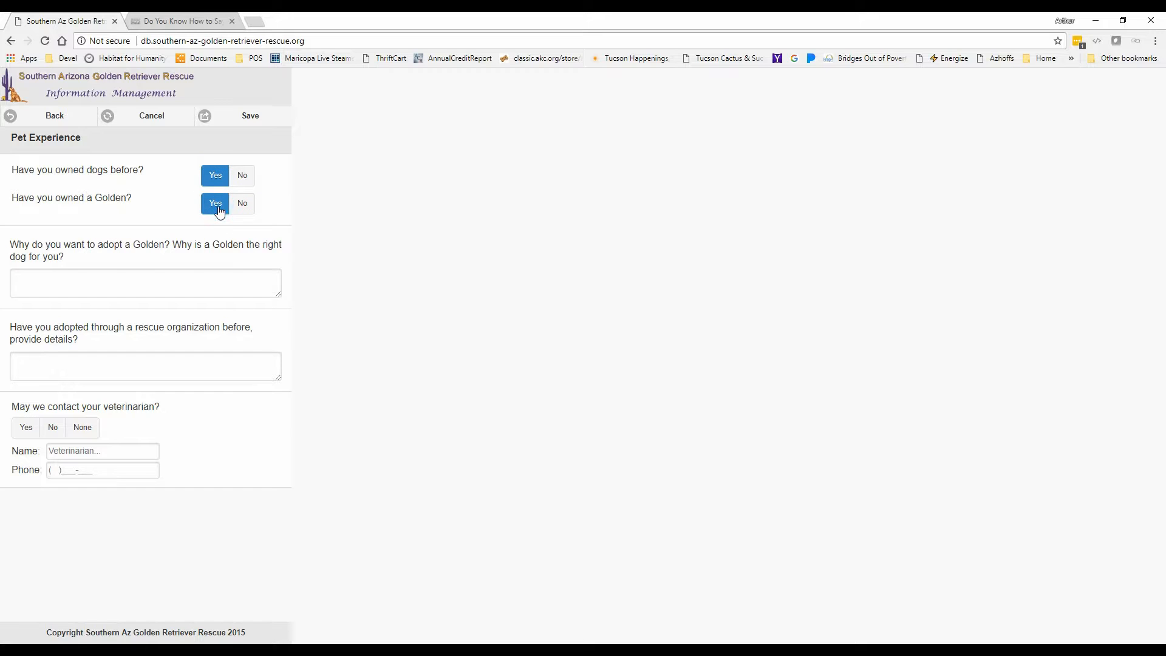
pyautogui.click(91, 277)
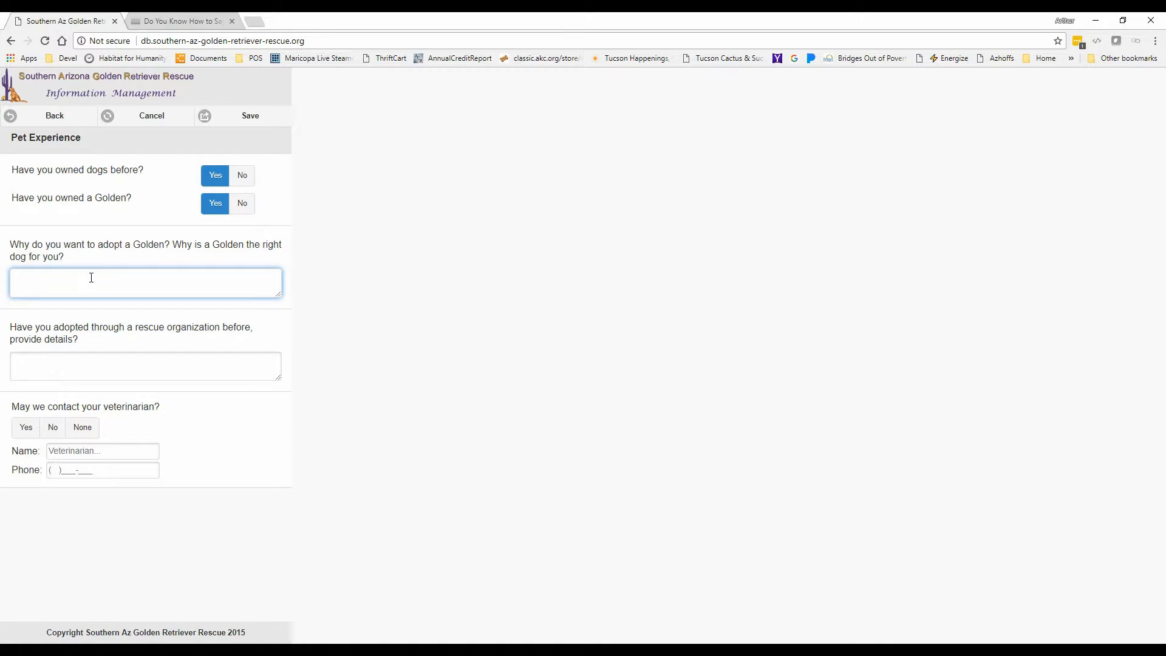
pyautogui.write('Th')
pyautogui.write('Our Golde')
pyautogui.write('n just passe')
pyautogui.write('d away last month.')
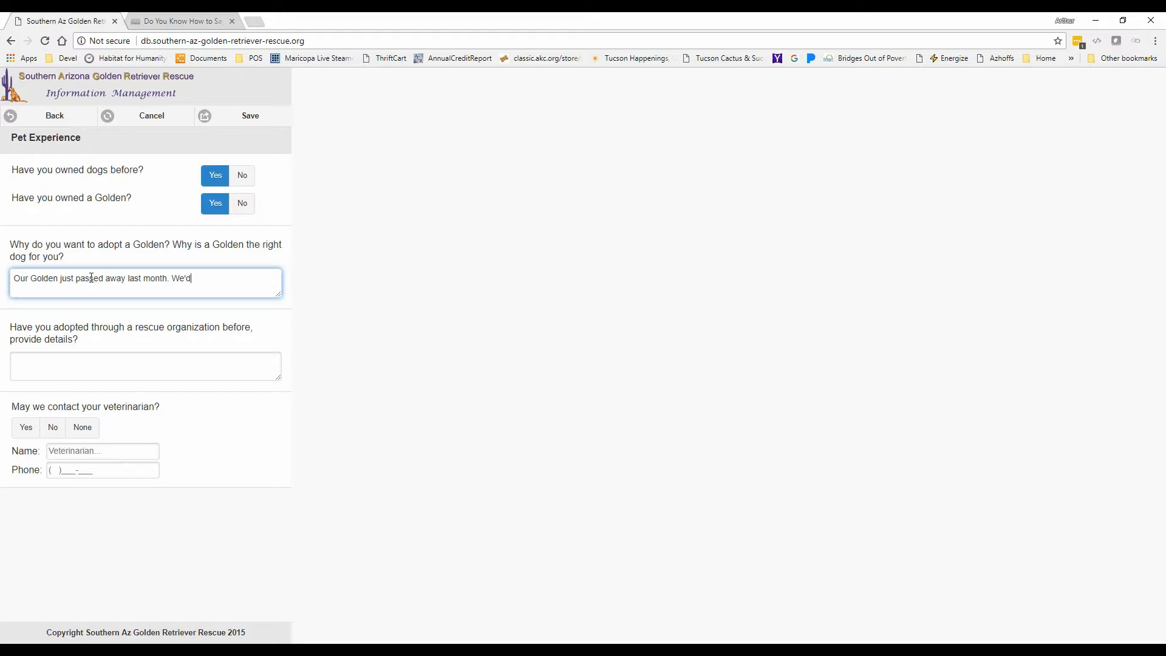
pyautogui.write("We'd o")
pyautogui.press('BackSpace')
pyautogui.write('love to get a new one.')
# Step: Say they love rescue dogs, set vet contact to None, then save and go back
pyautogui.click(89, 366)
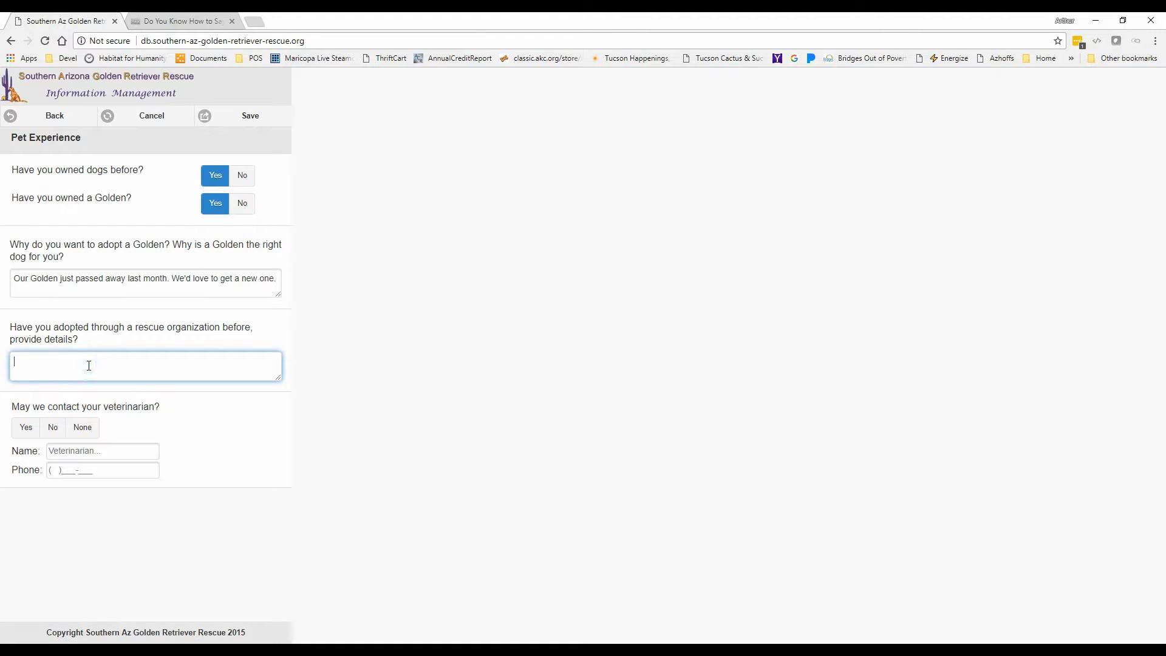
pyautogui.write('Yes, we love resu')
pyautogui.write('ue dogs')
pyautogui.click(86, 431)
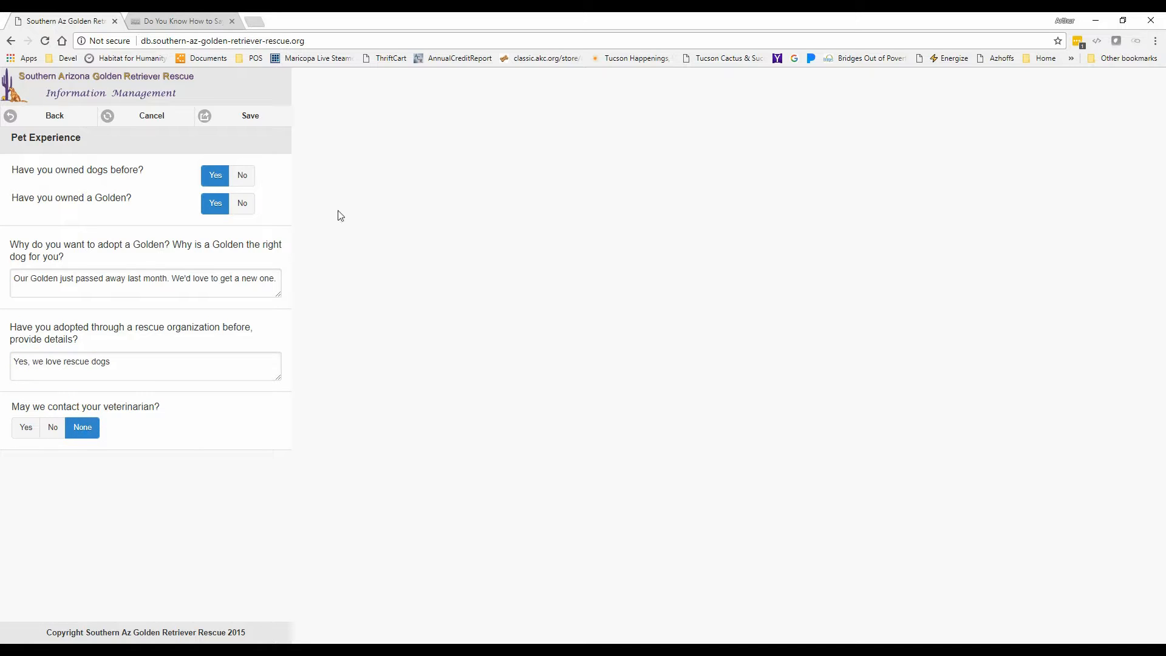
pyautogui.click(239, 121)
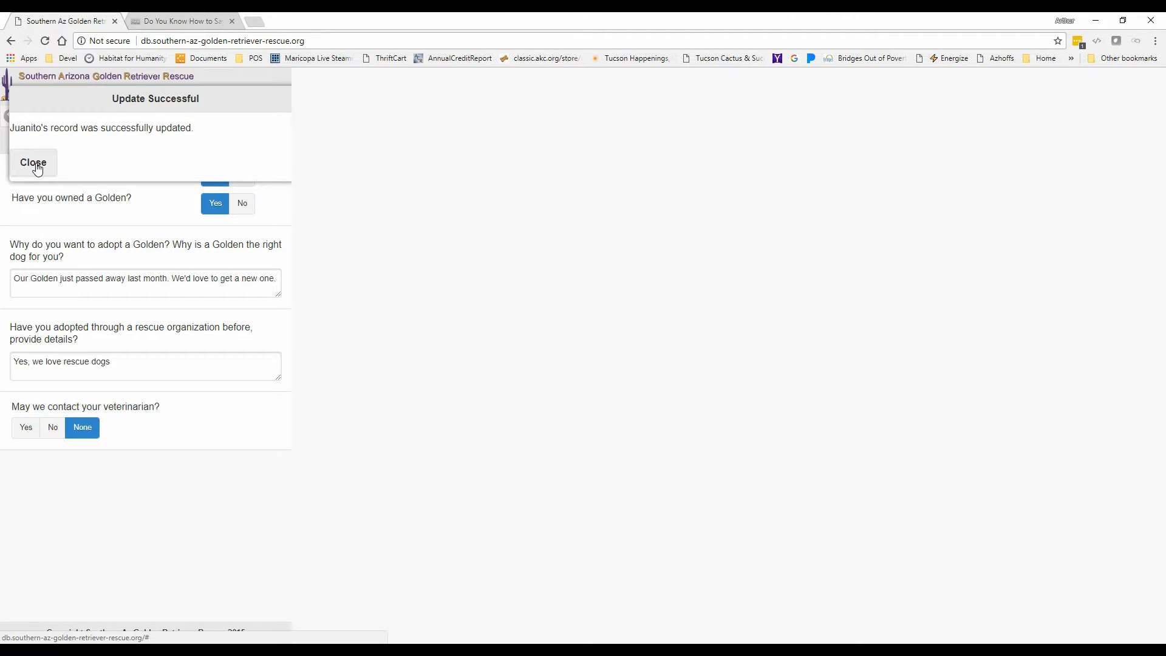
pyautogui.click(34, 164)
pyautogui.click(47, 120)
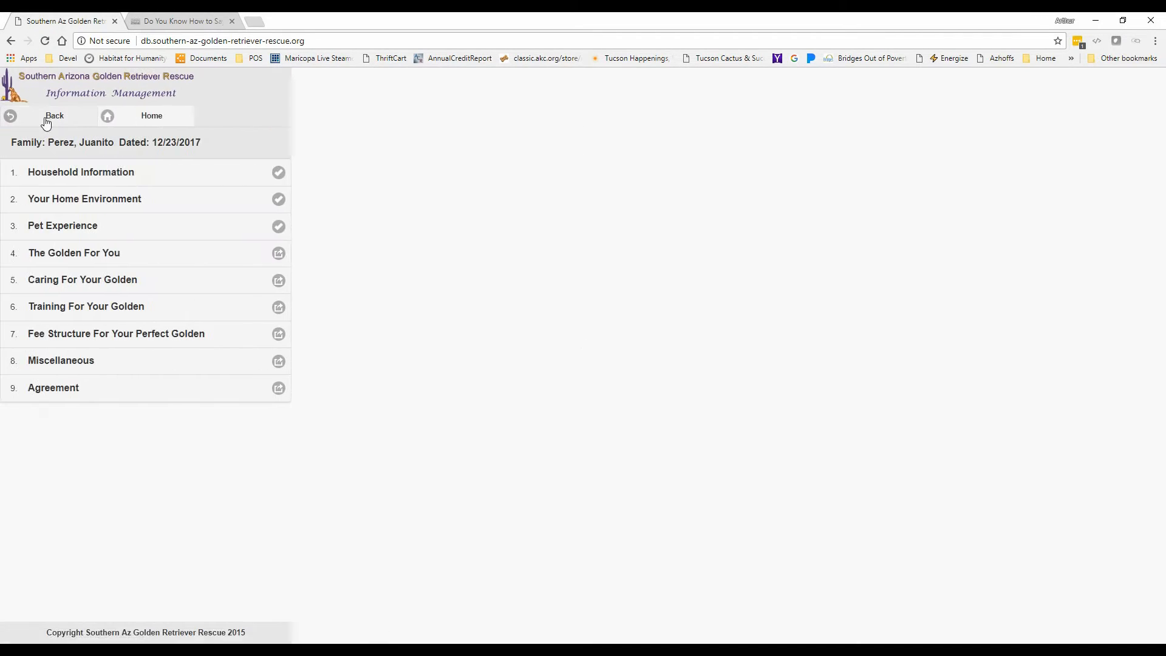
# Step: In The Golden For You, set sex preference to No Preference and age range 1 to 5
pyautogui.click(138, 253)
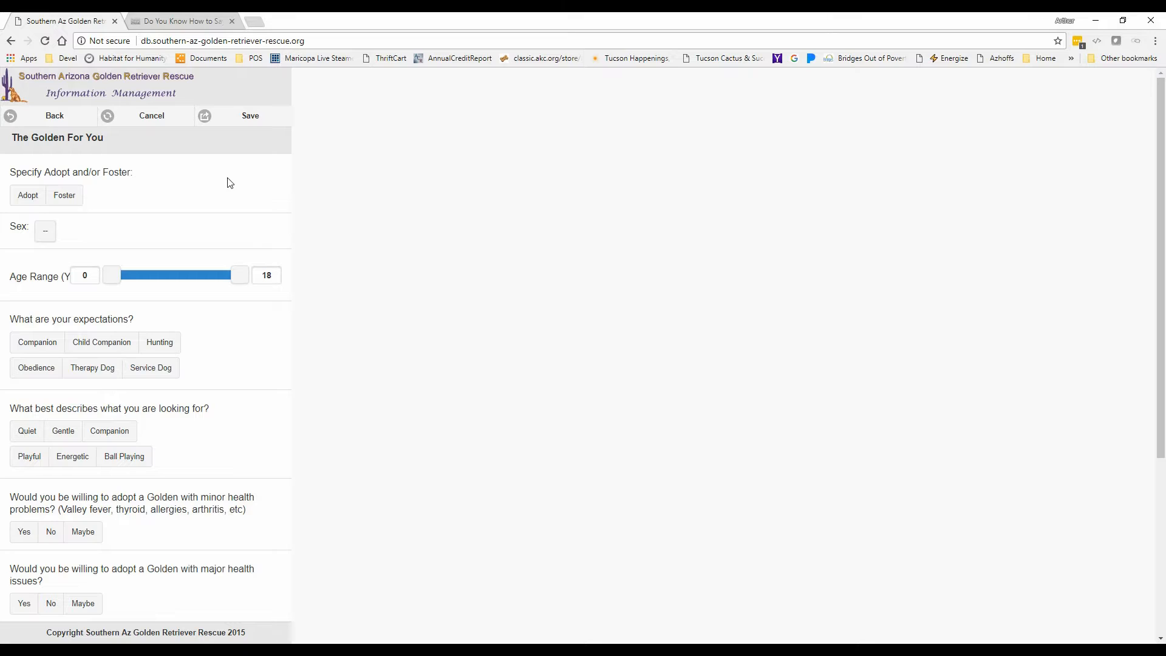
pyautogui.click(46, 234)
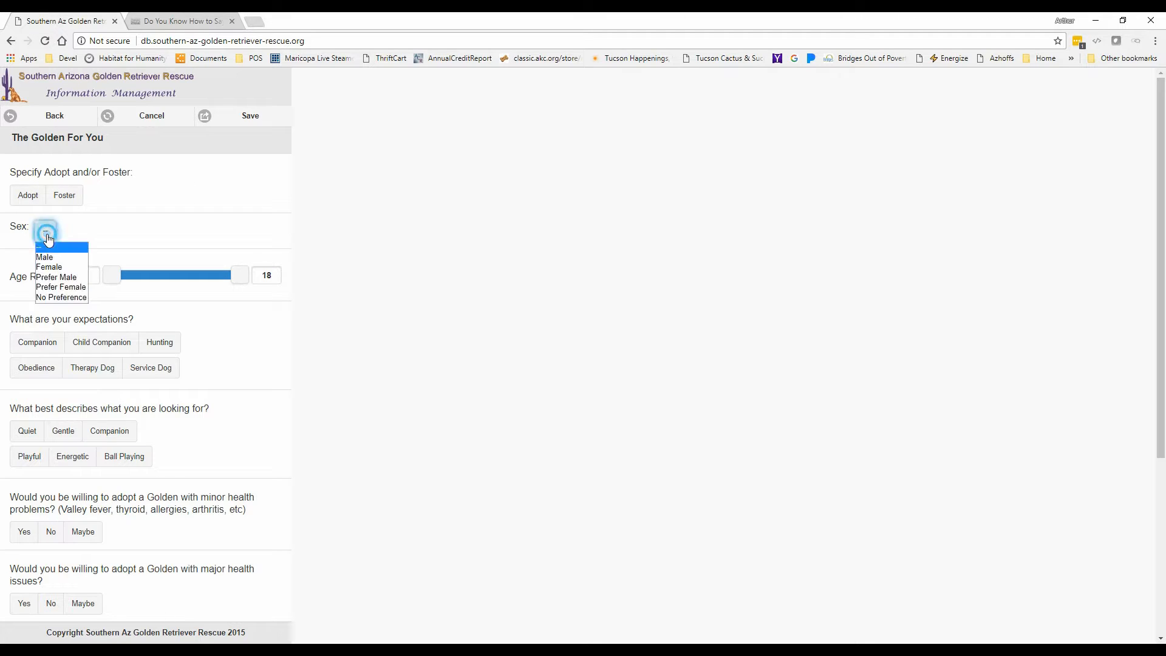
pyautogui.click(62, 297)
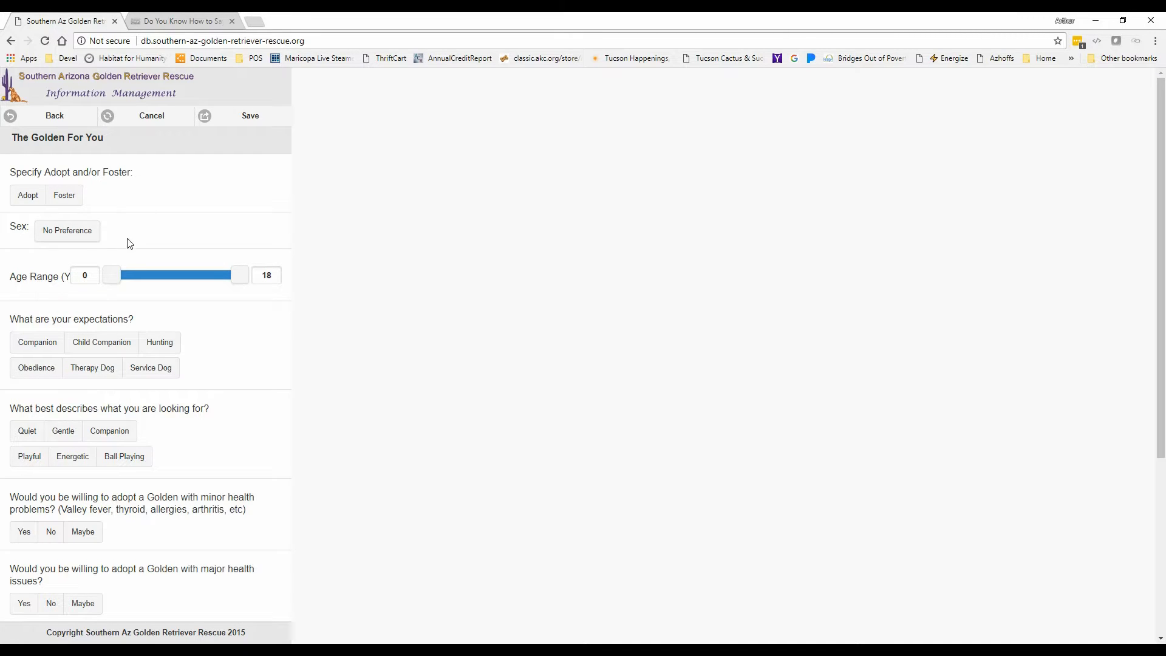
pyautogui.click(83, 275)
pyautogui.write('1')
pyautogui.moveTo(279, 275); pyautogui.dragTo(261, 274)
pyautogui.write('5')
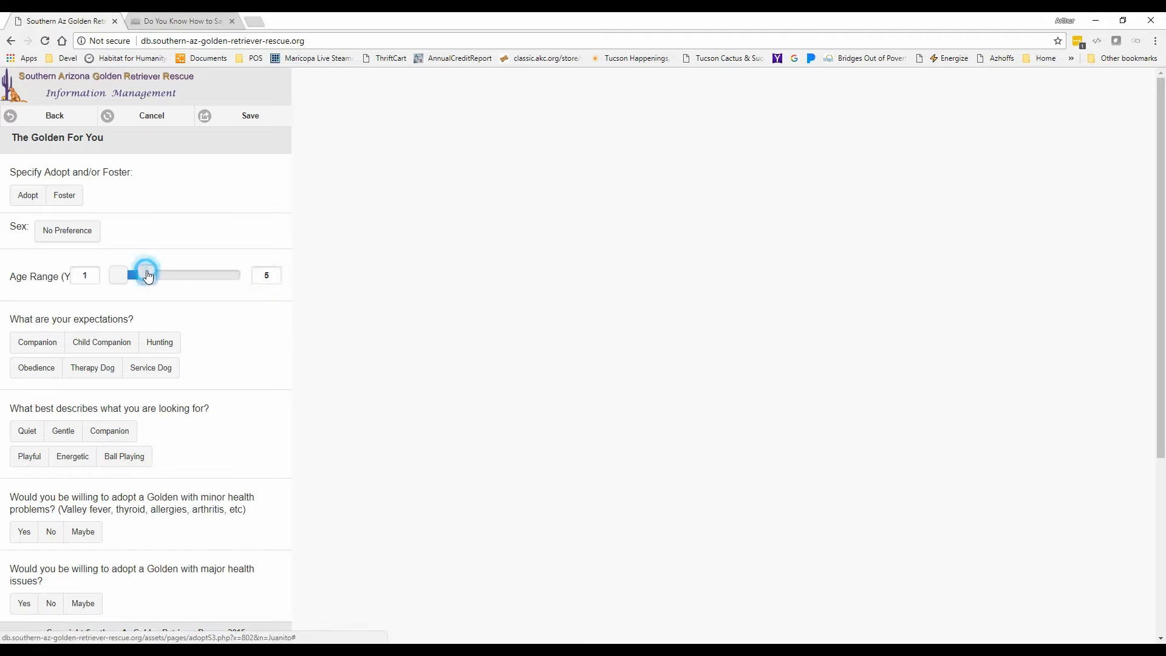
pyautogui.moveTo(146, 271)
pyautogui.mouseDown()
pyautogui.moveTo(177, 276)
pyautogui.moveTo(148, 275)
pyautogui.mouseUp()
# Step: Select Companion, Child Companion and Service Dog as expectations, with Companion as what they want
pyautogui.click(37, 345)
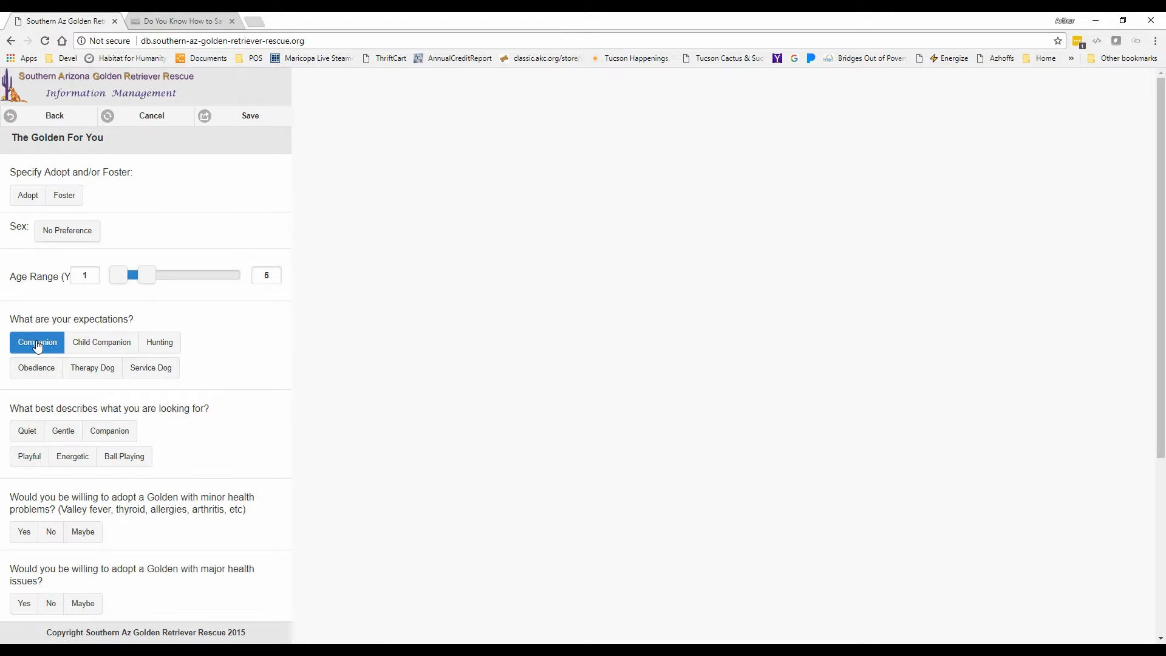
pyautogui.click(100, 344)
pyautogui.click(144, 364)
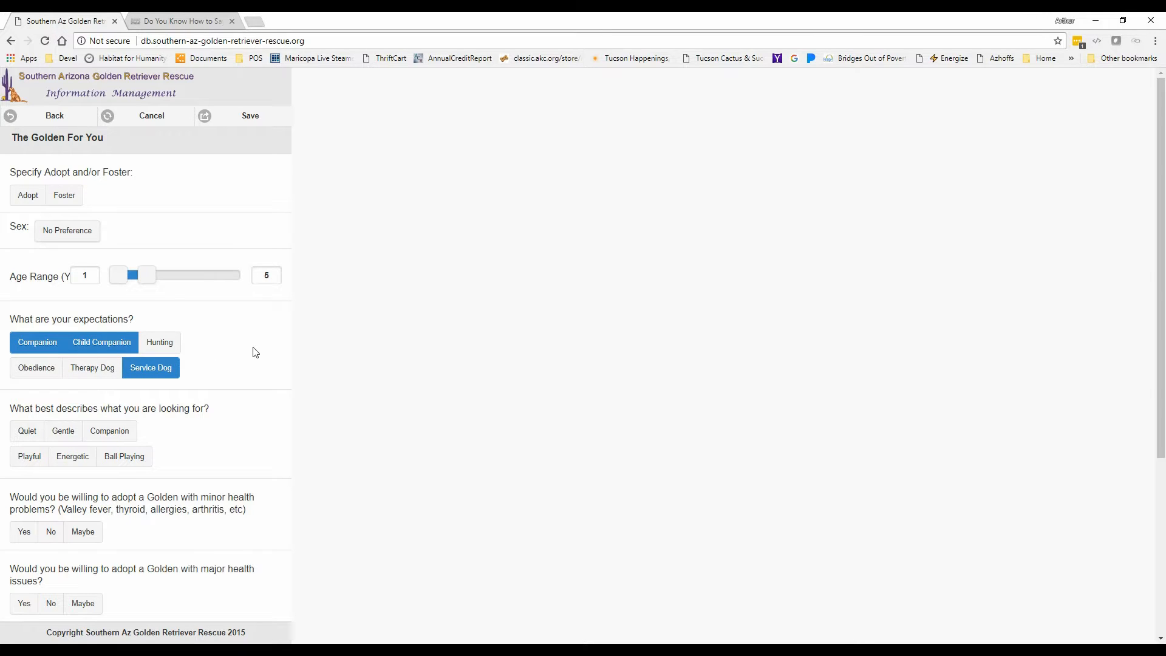
pyautogui.scroll(-3, 252, 349)
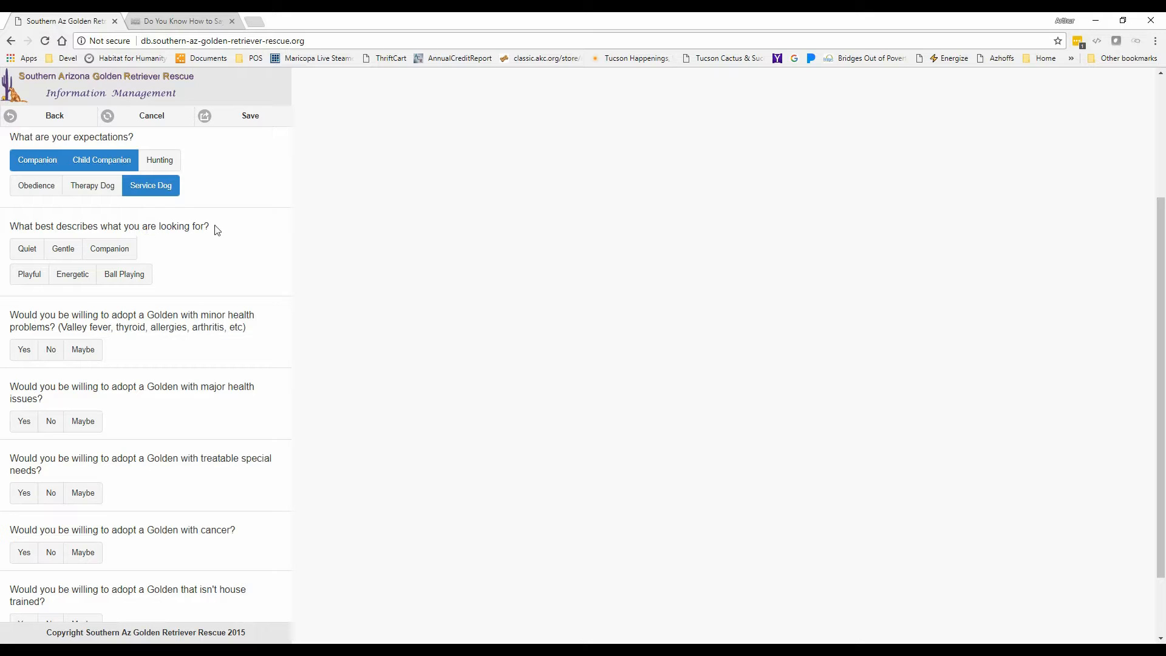
pyautogui.click(109, 249)
# Step: Answer the health questions Yes/No/Yes, house-training Yes, and choose to adopt one Golden
pyautogui.scroll(-2, 210, 243)
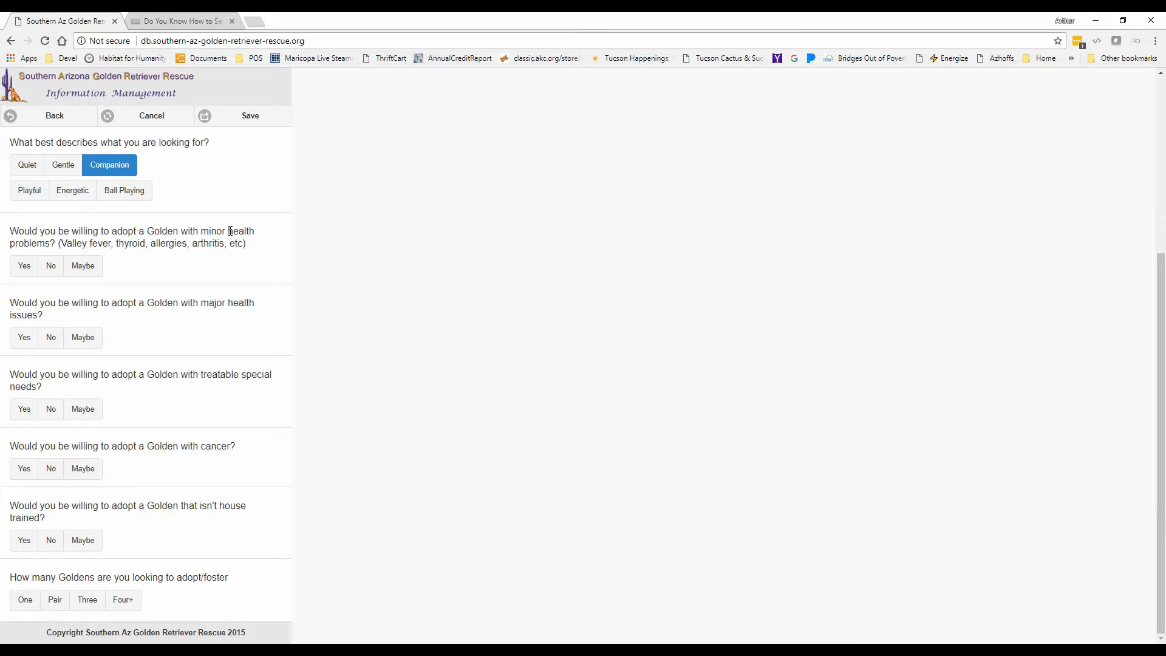
pyautogui.click(23, 265)
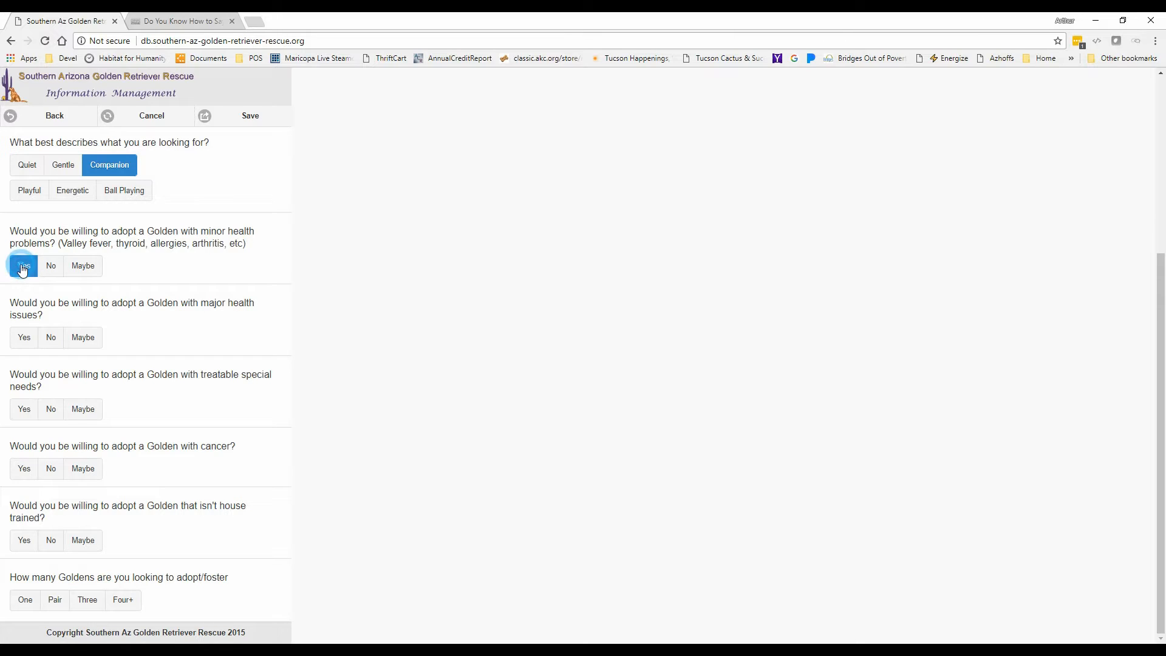
pyautogui.click(50, 337)
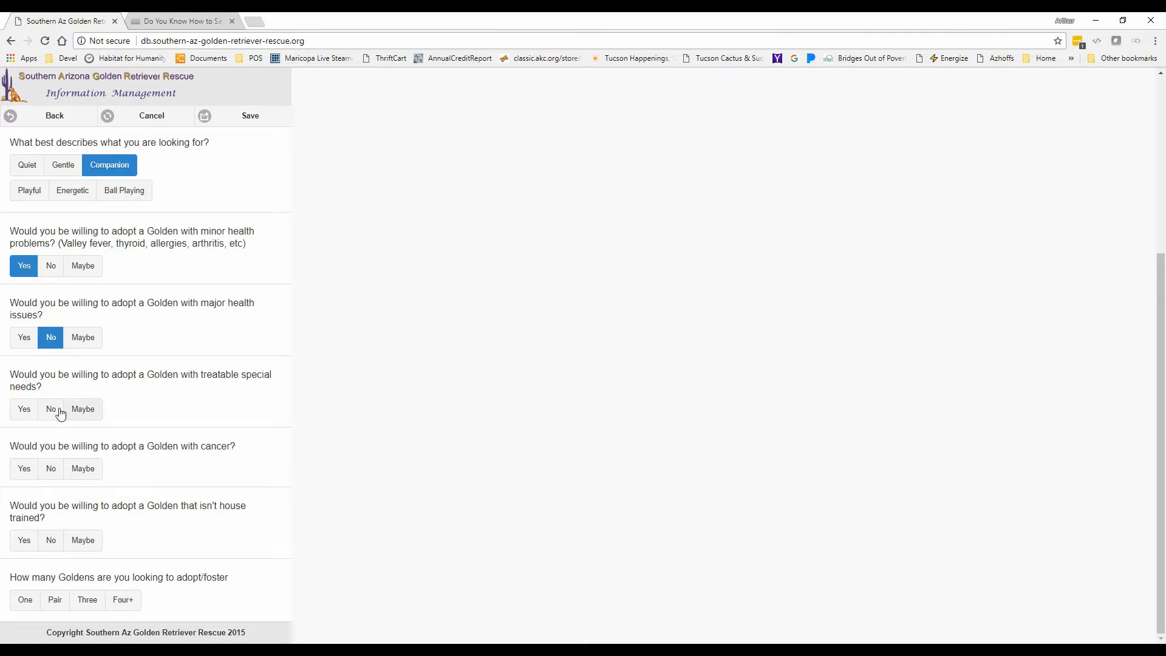
pyautogui.click(24, 413)
pyautogui.click(24, 544)
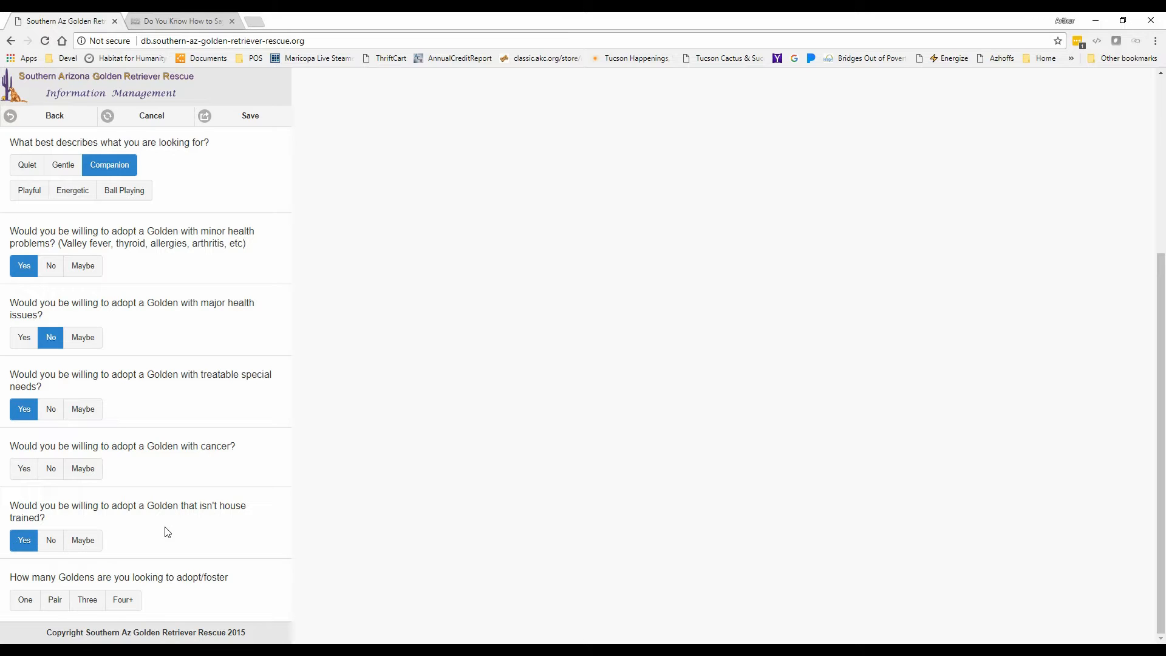
pyautogui.click(24, 600)
pyautogui.click(53, 601)
pyautogui.click(26, 600)
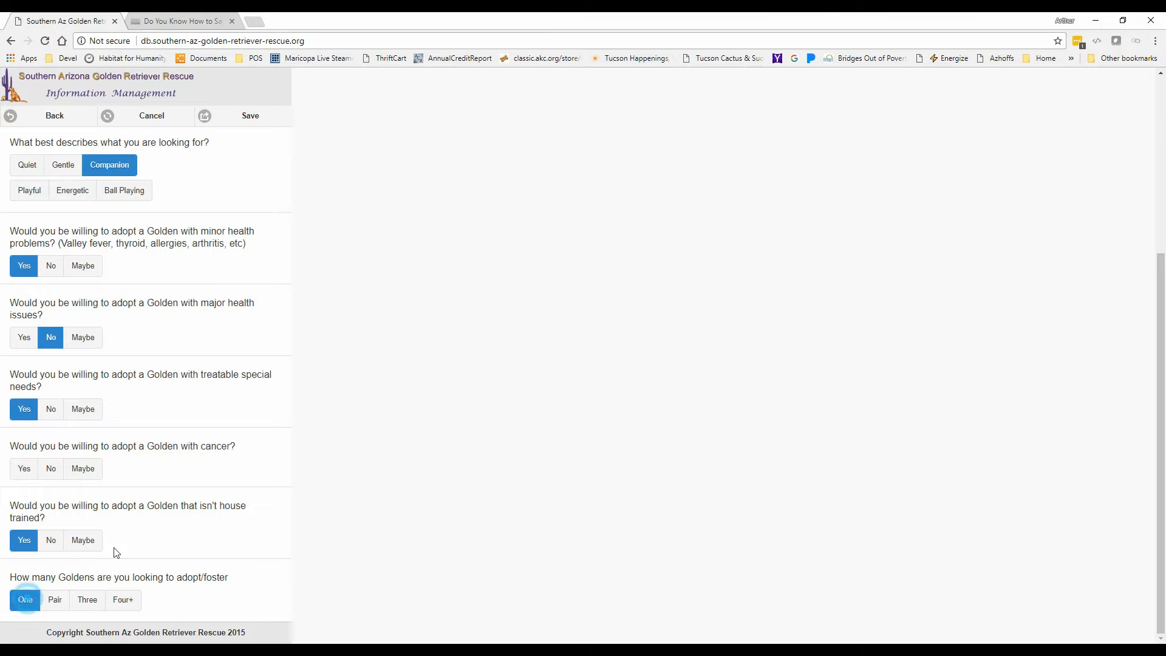
pyautogui.scroll(5, 206, 525)
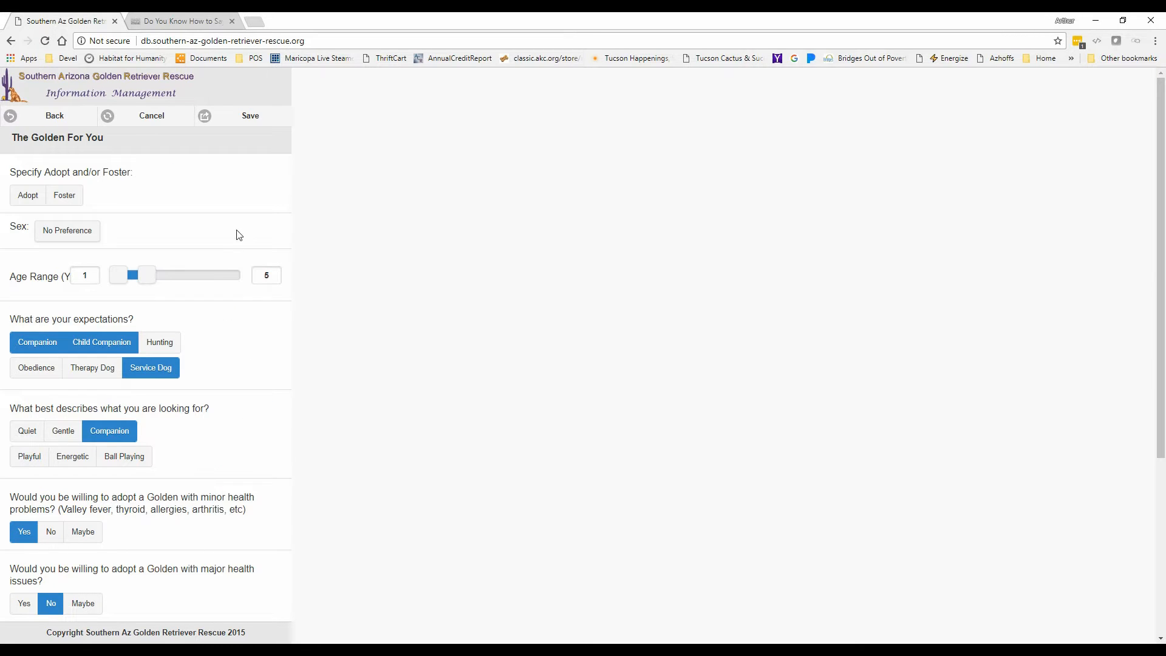
# Step: Mark the application as Adopt, answer No for a Golden with cancer, and save the section
pyautogui.click(254, 120)
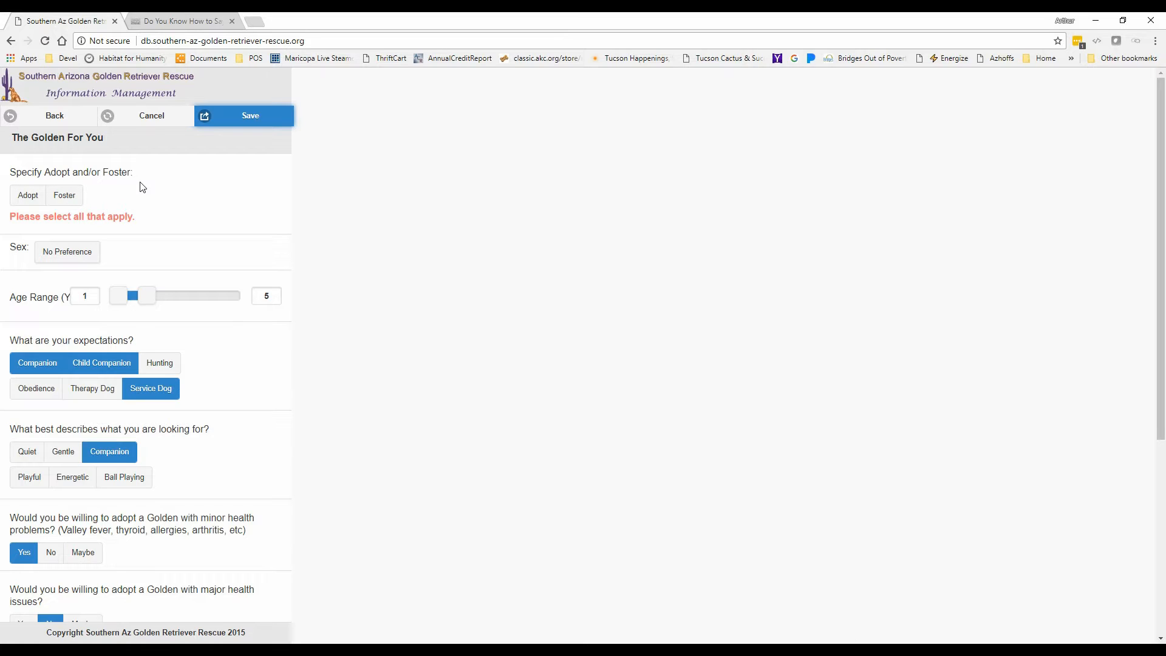
pyautogui.click(27, 195)
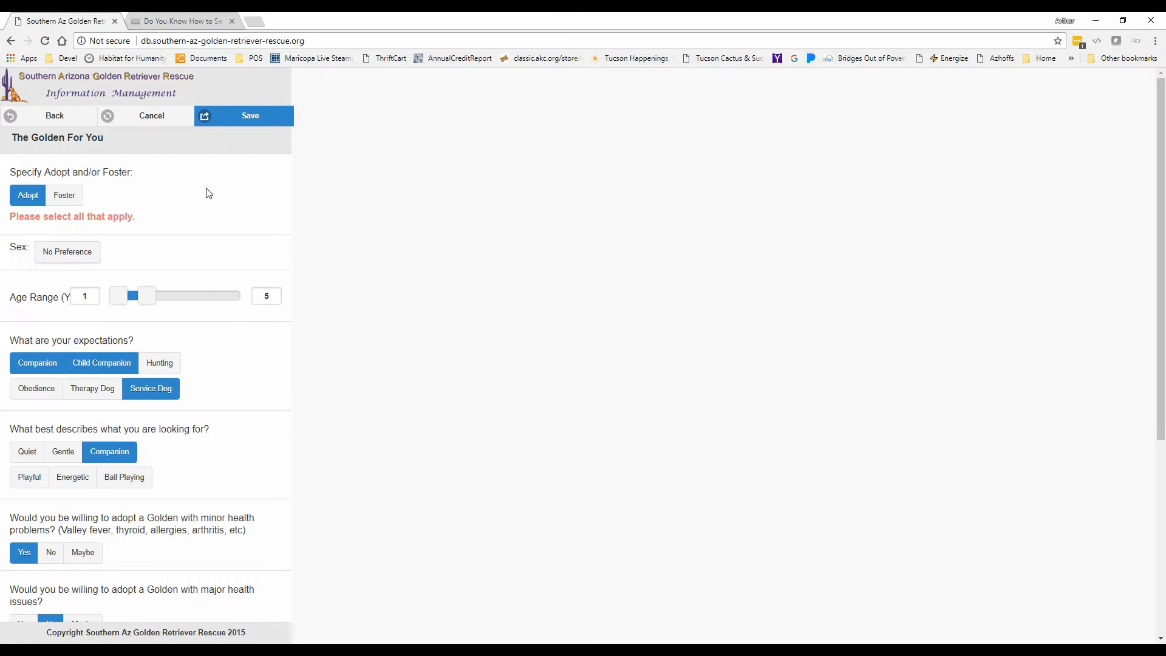
pyautogui.scroll(-5, 208, 193)
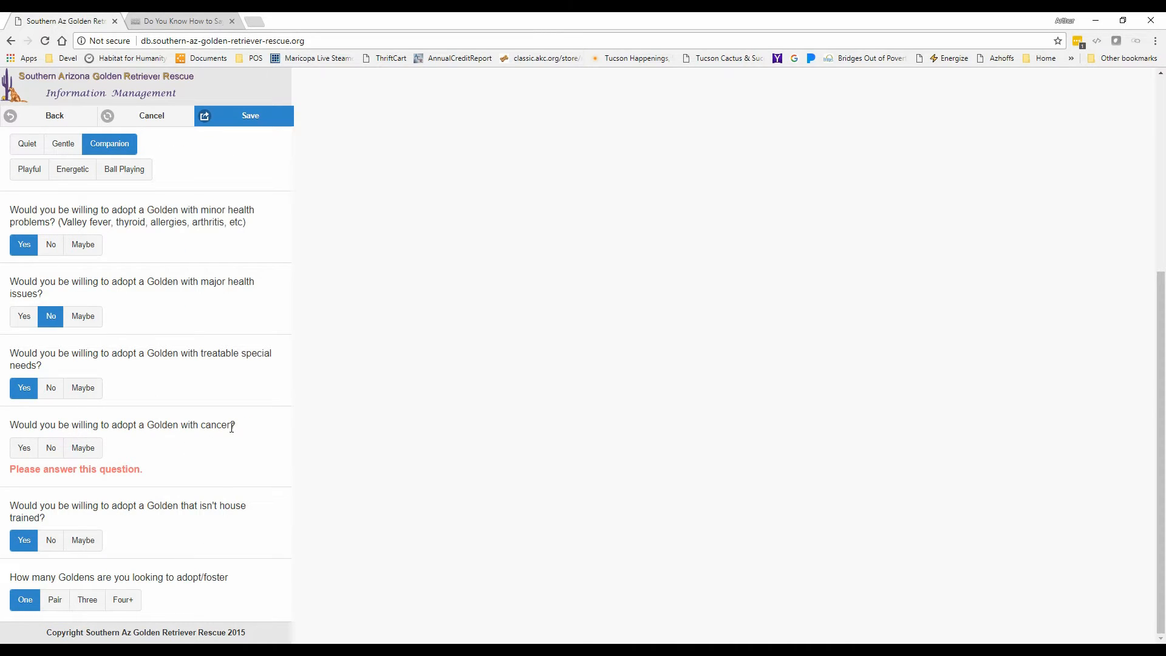
pyautogui.click(51, 447)
pyautogui.scroll(5, 211, 416)
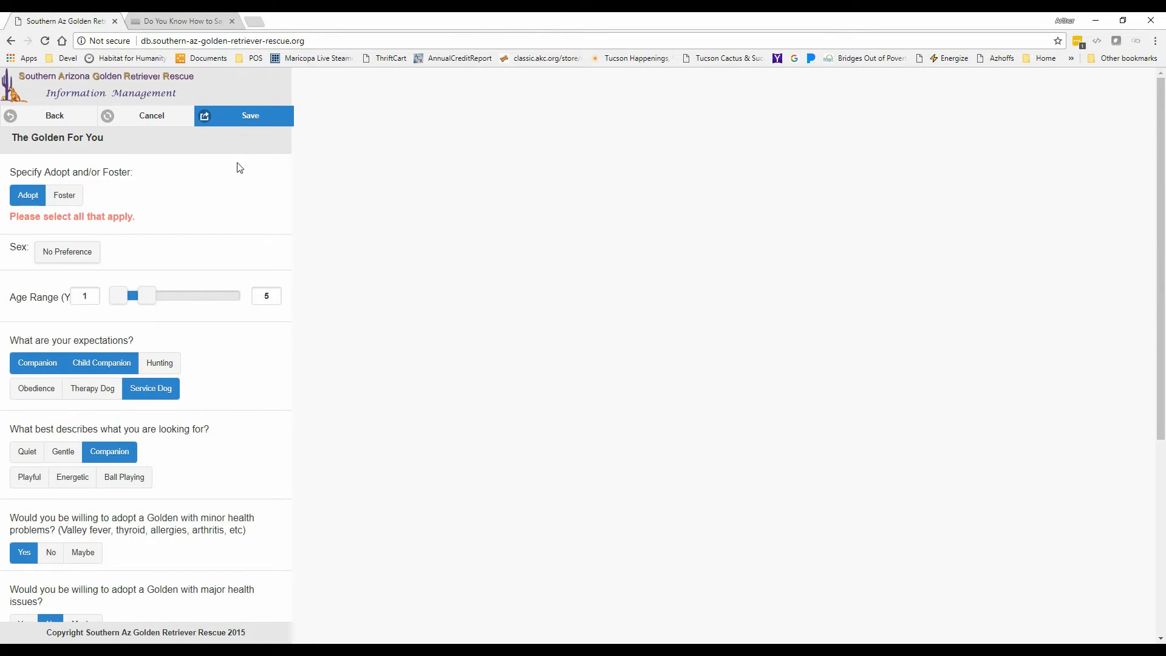
pyautogui.click(239, 122)
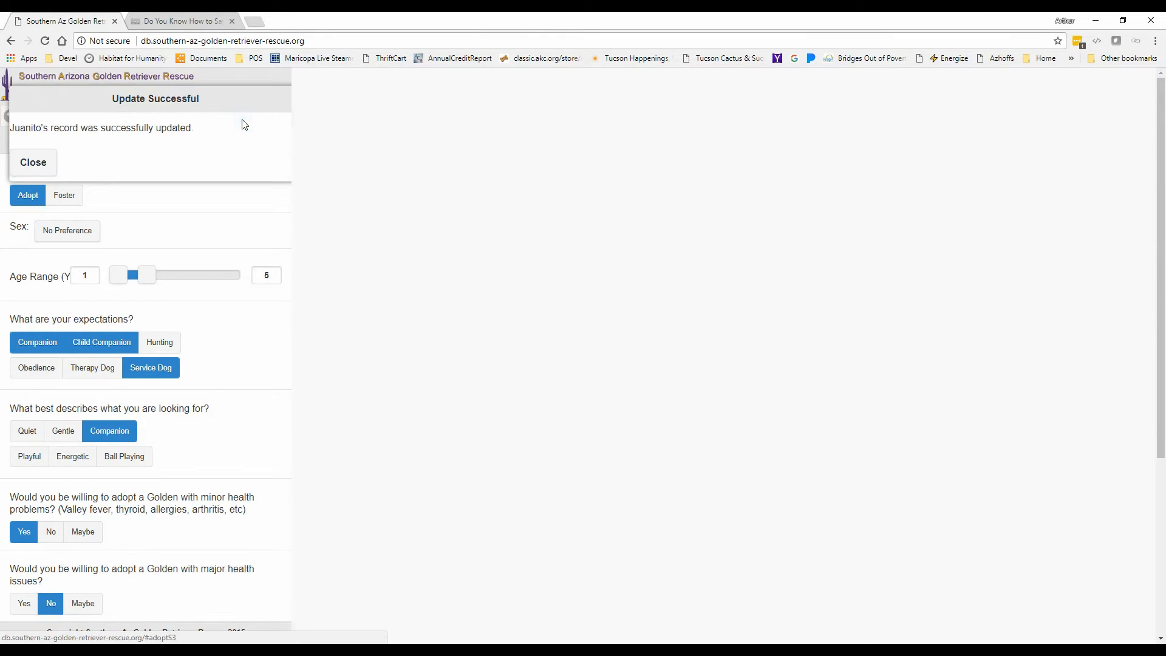
pyautogui.click(44, 167)
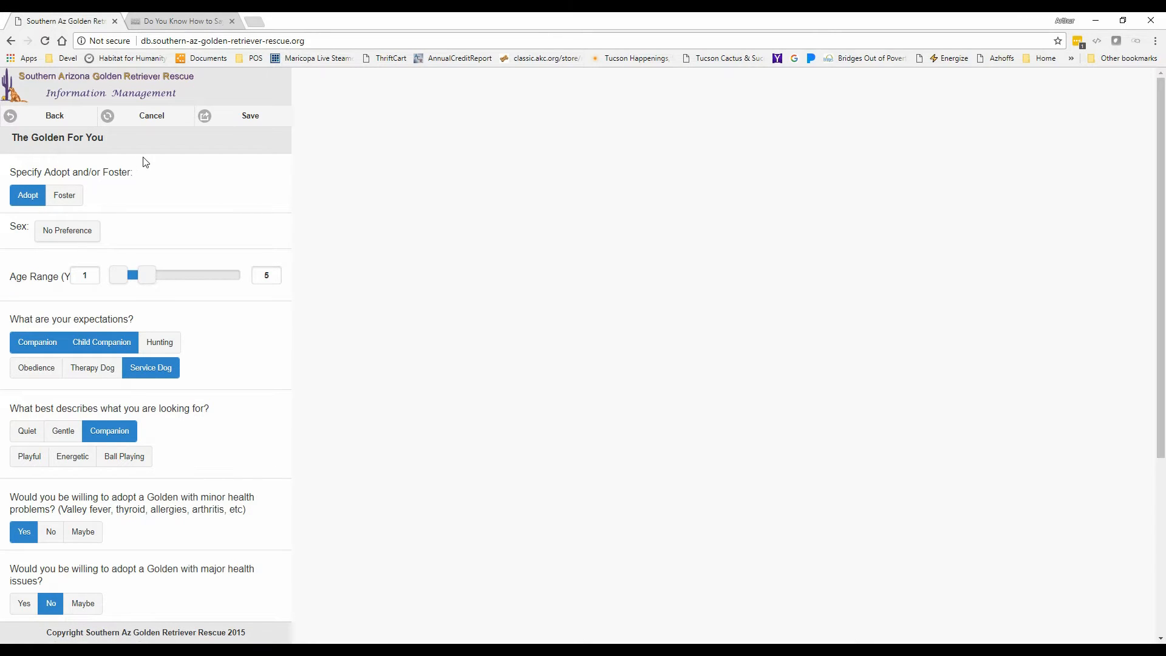
# Step: In Caring For Your Golden, enter the applicant's first name as the primary care giver
pyautogui.click(50, 118)
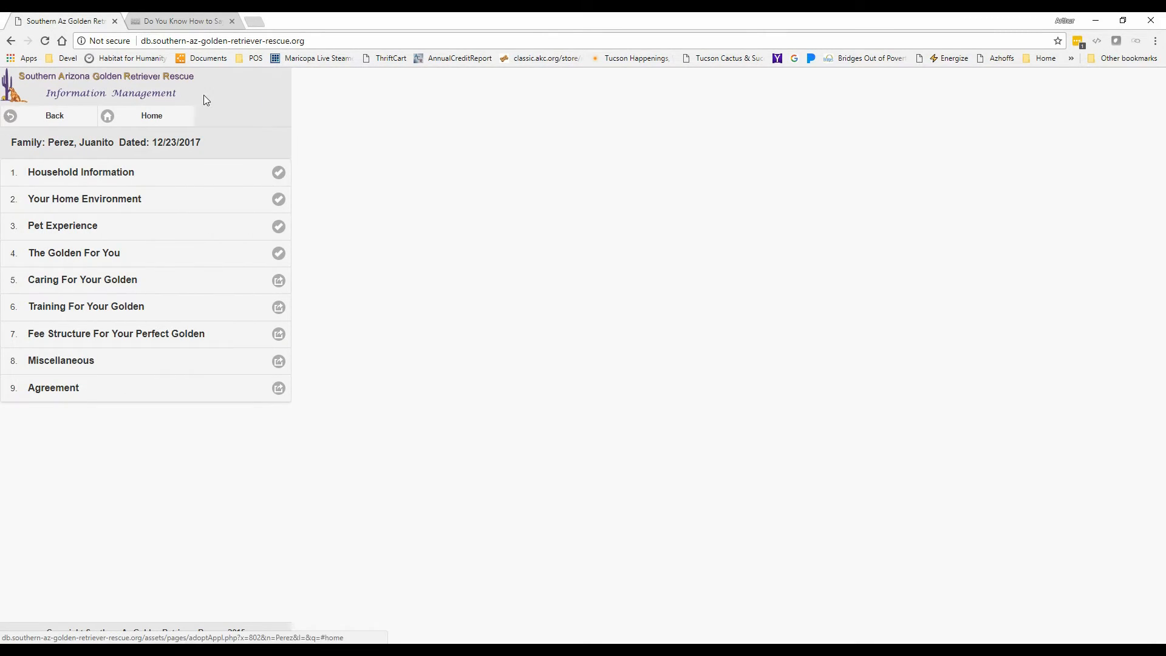
pyautogui.click(139, 282)
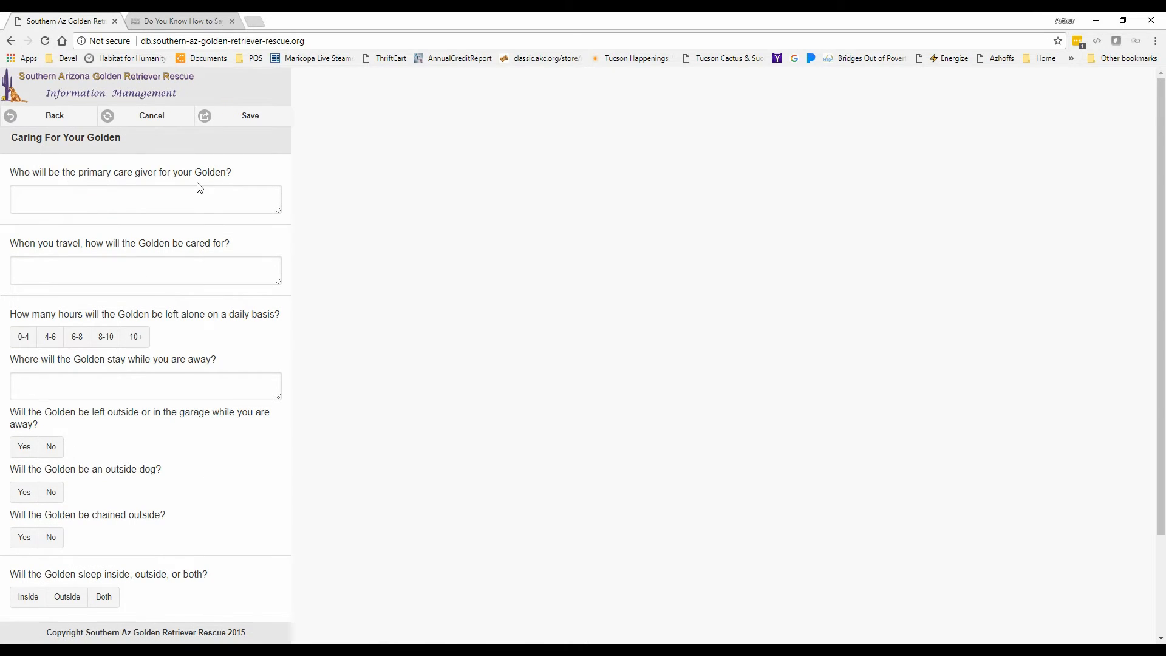
pyautogui.click(89, 202)
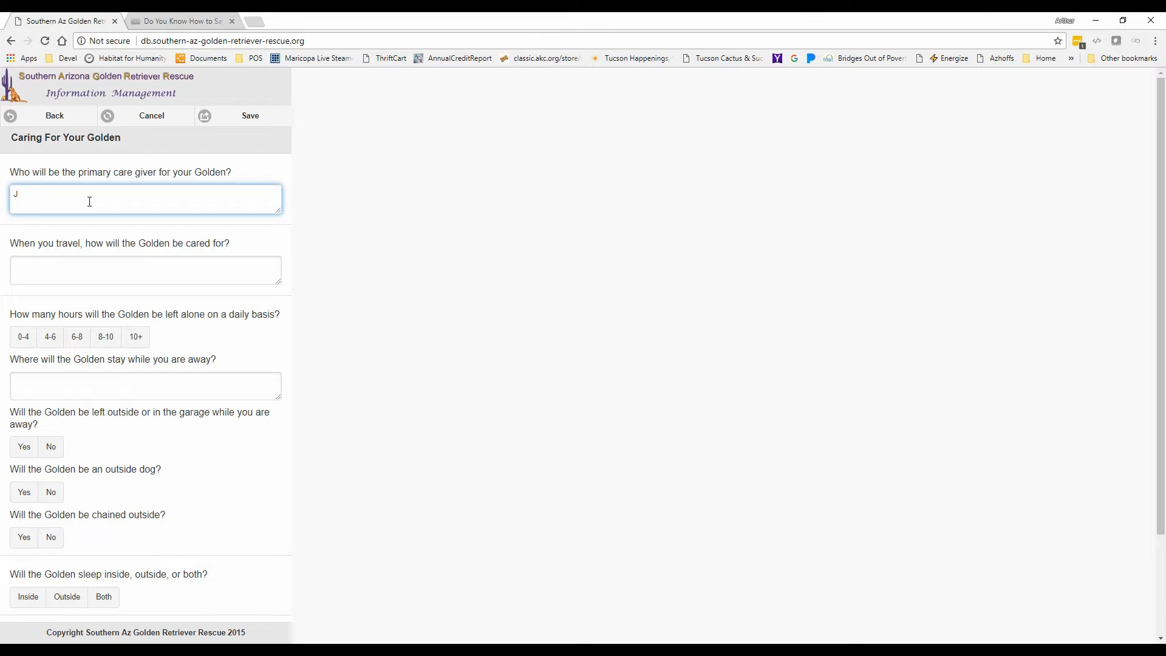
pyautogui.write('Juanito')
pyautogui.press('Tab')
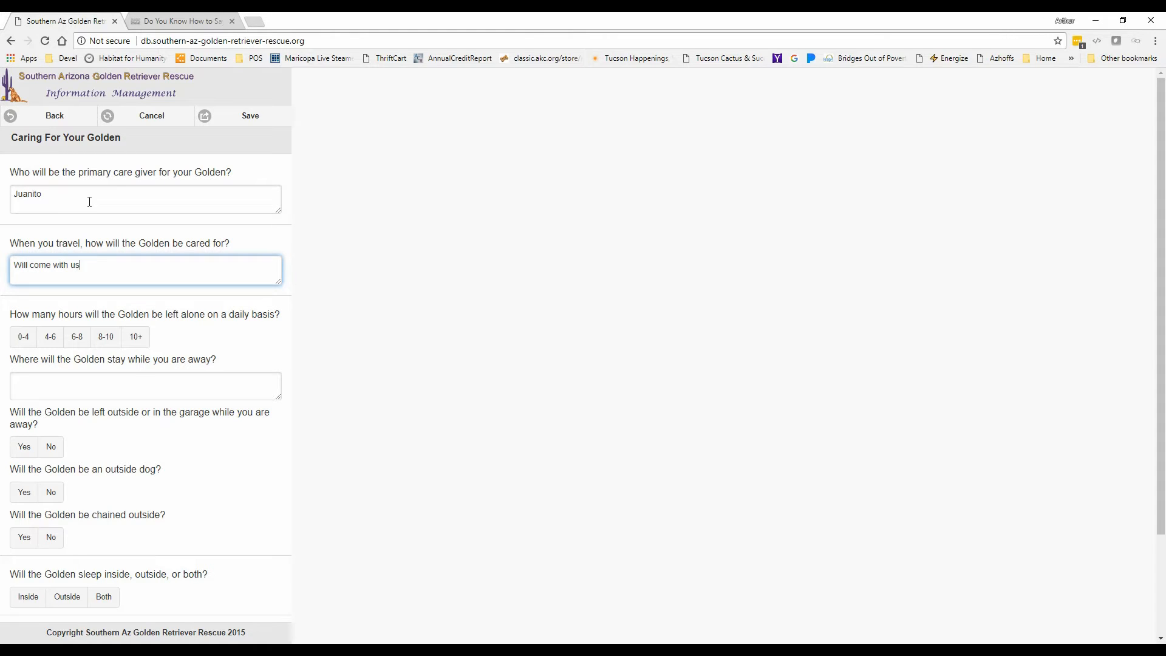
# Step: Answer alone 0-4 hours daily, and No to leaving it outside, as an outside dog, or chained
pyautogui.click(22, 341)
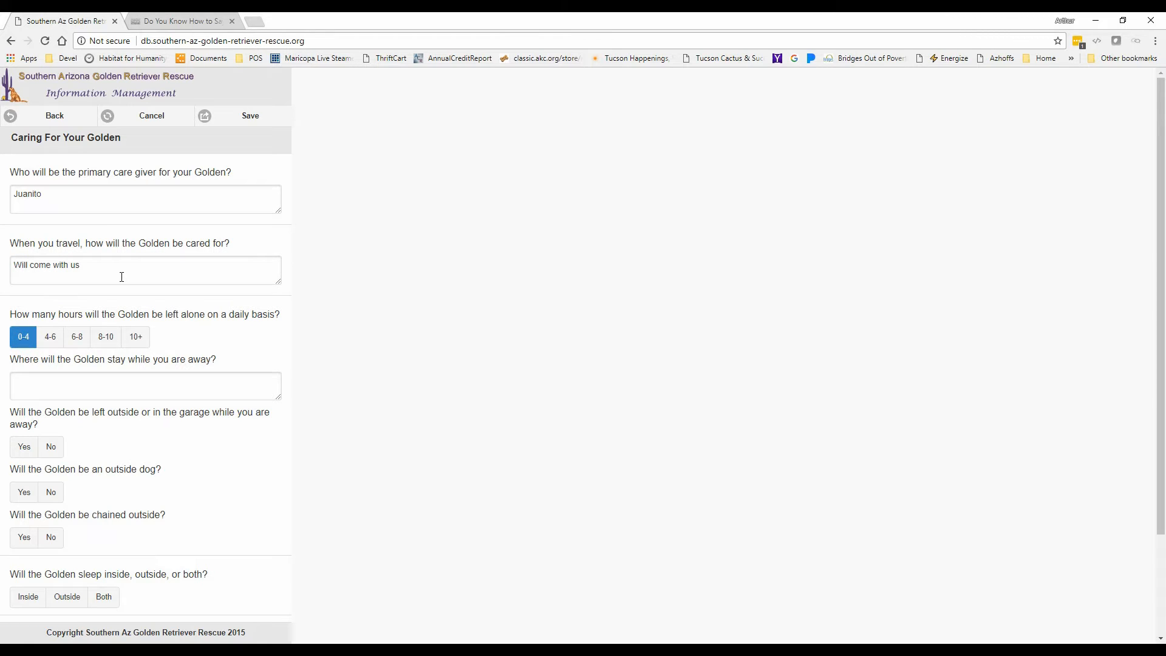
pyautogui.click(58, 383)
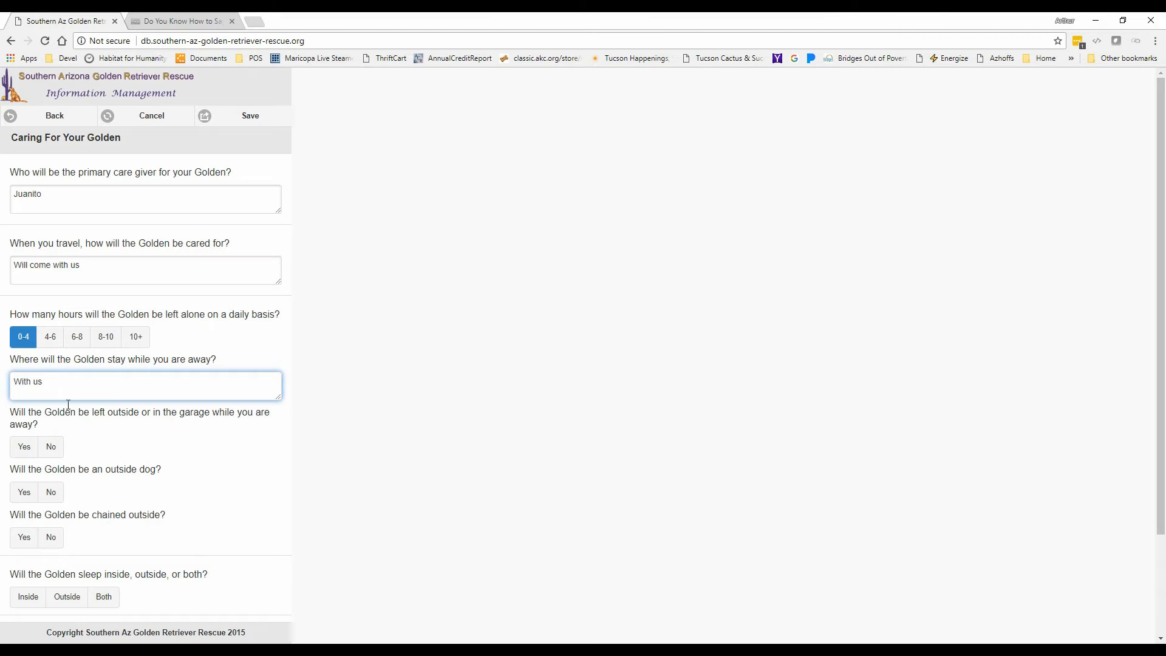
pyautogui.click(51, 447)
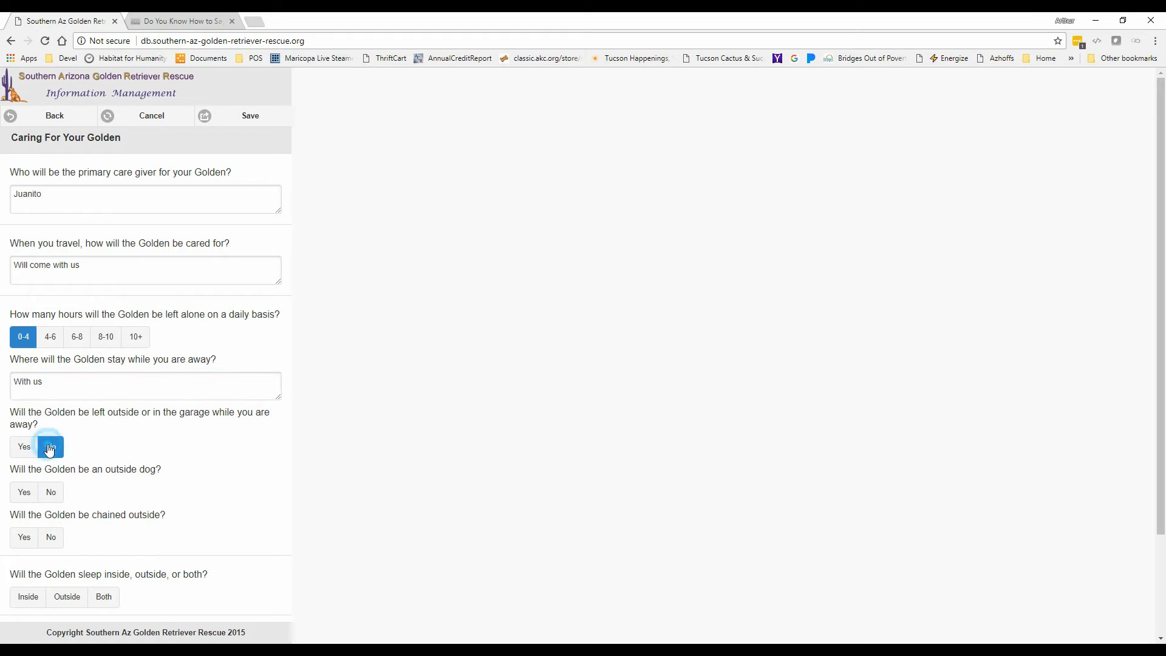
pyautogui.click(54, 494)
pyautogui.click(51, 537)
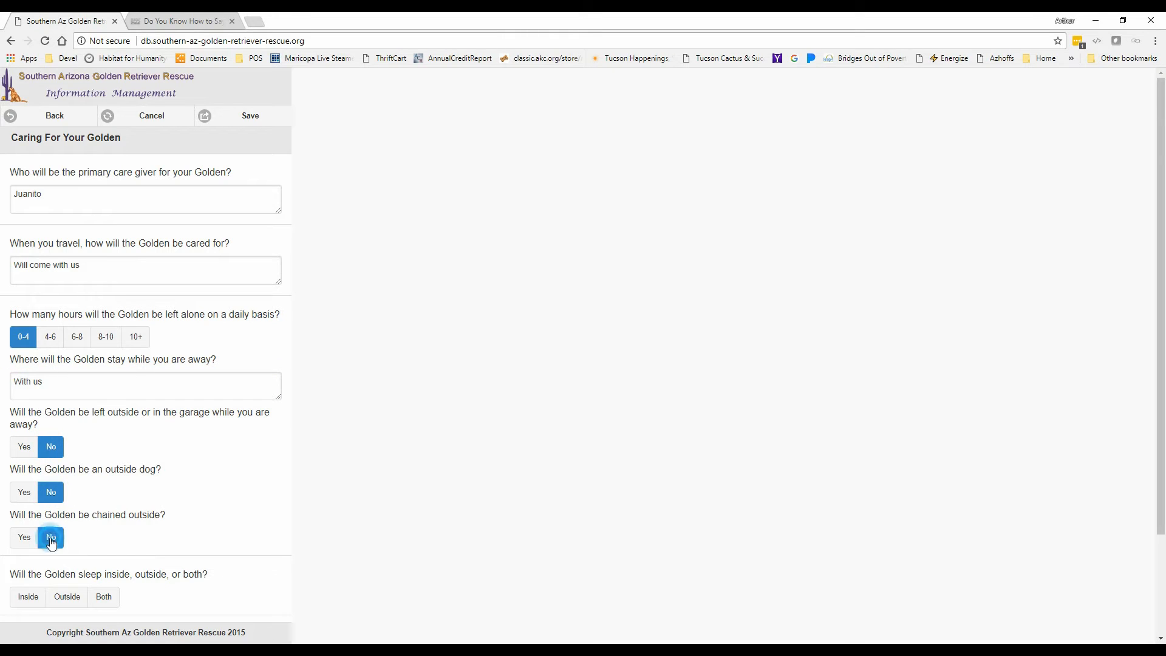
# Step: Answer sleeps Inside, Yes to regular exercise and large-breed costs, then save and return to the sections
pyautogui.scroll(-2, 217, 498)
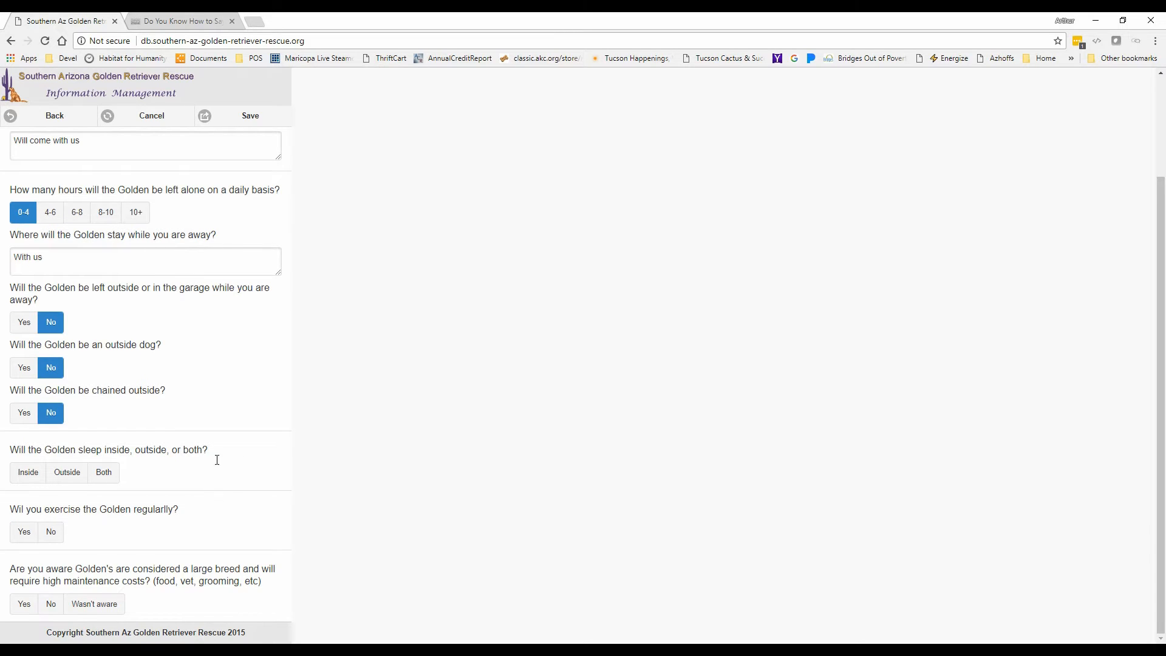
pyautogui.click(24, 473)
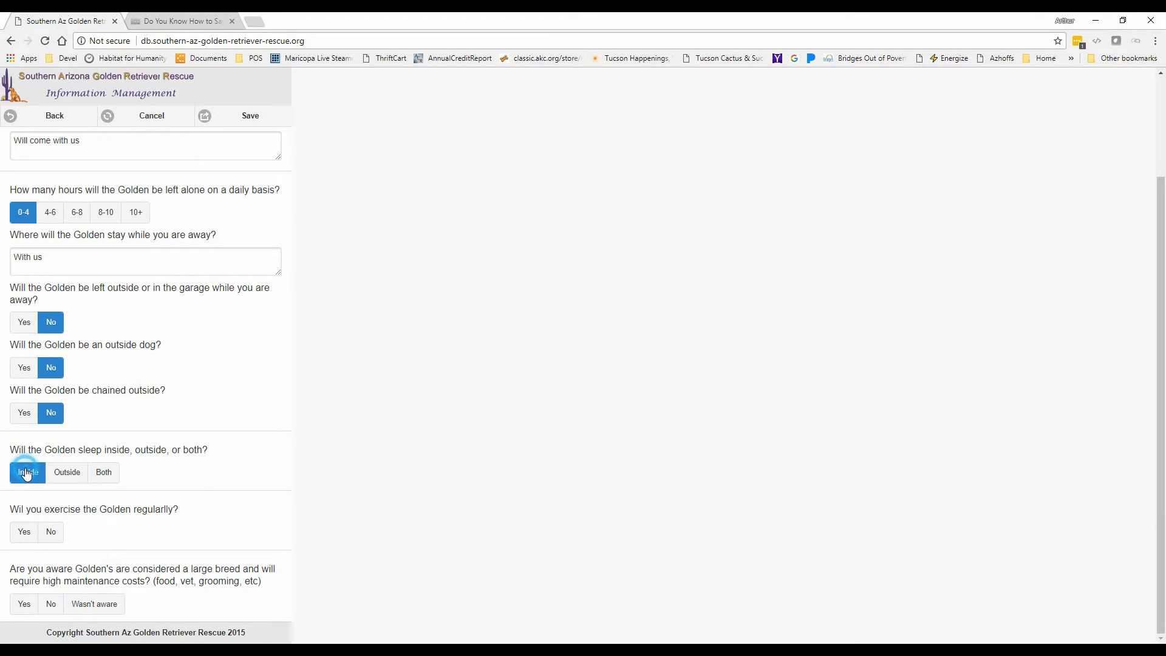
pyautogui.click(24, 532)
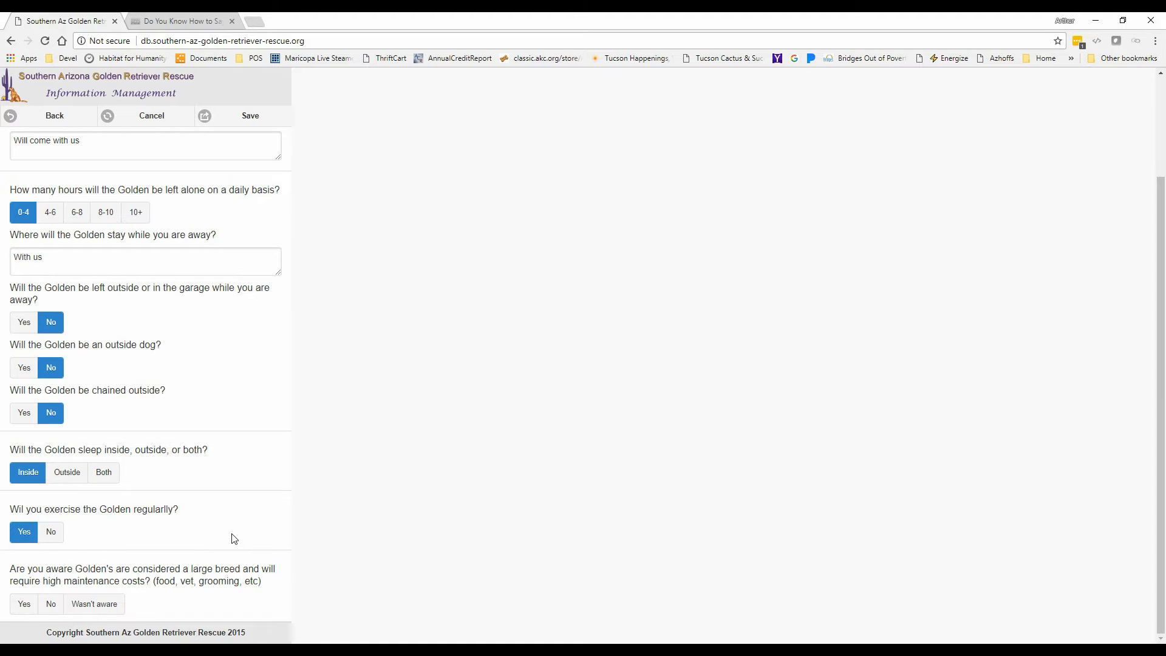
pyautogui.click(25, 603)
pyautogui.scroll(2, 204, 500)
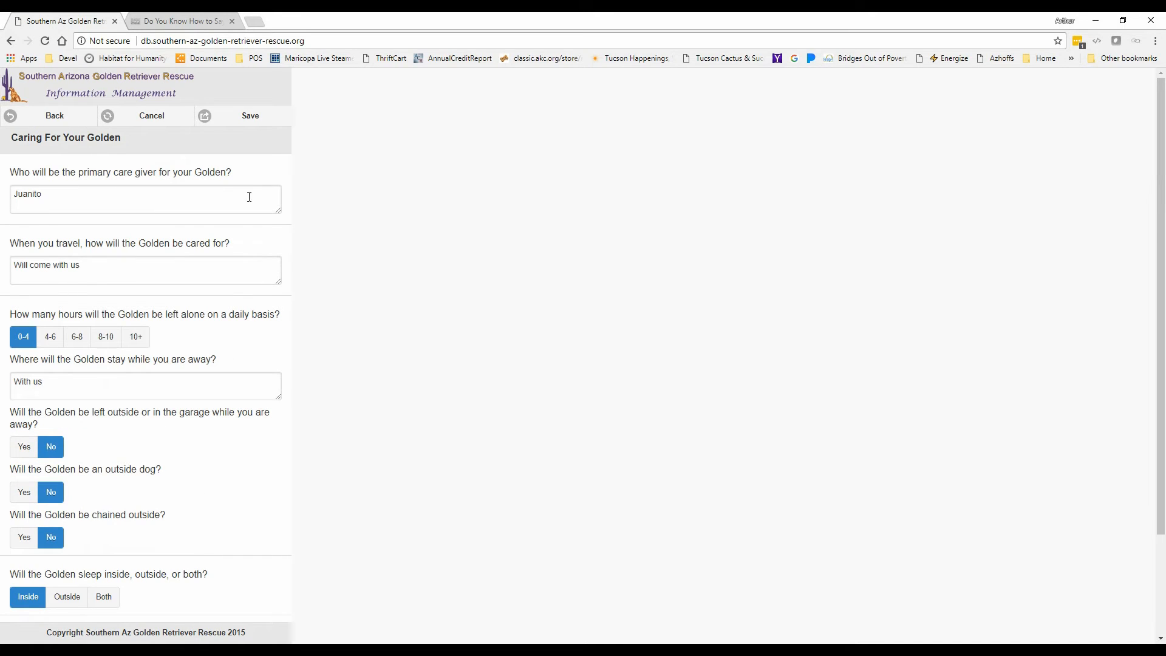
pyautogui.click(254, 116)
pyautogui.click(43, 167)
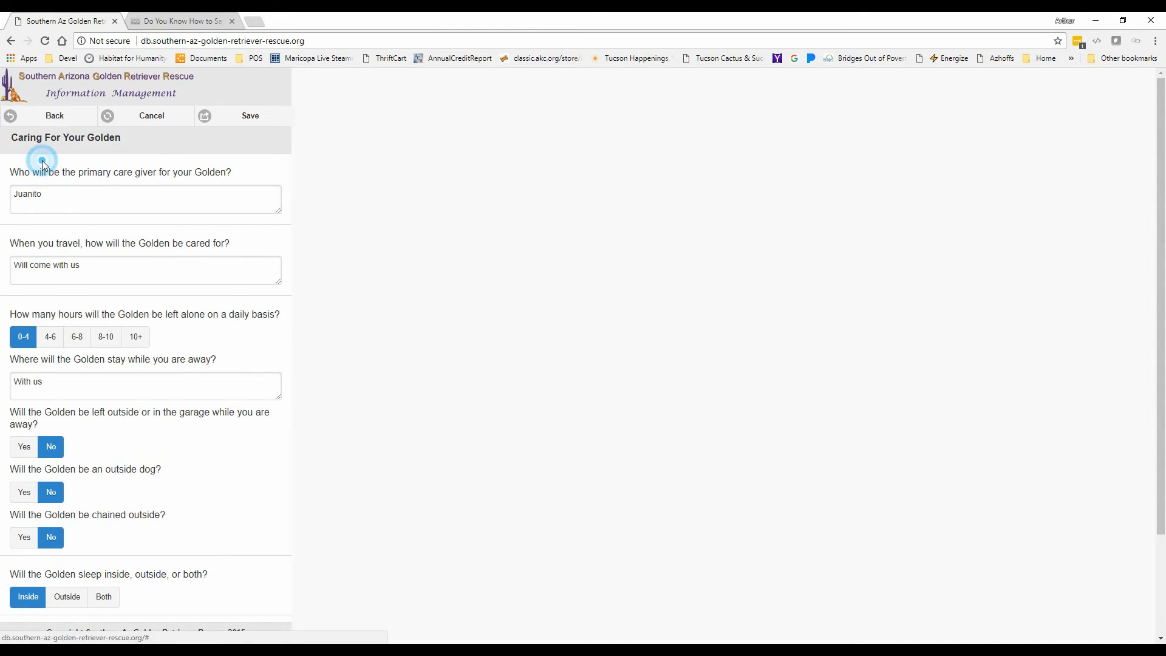
pyautogui.click(56, 116)
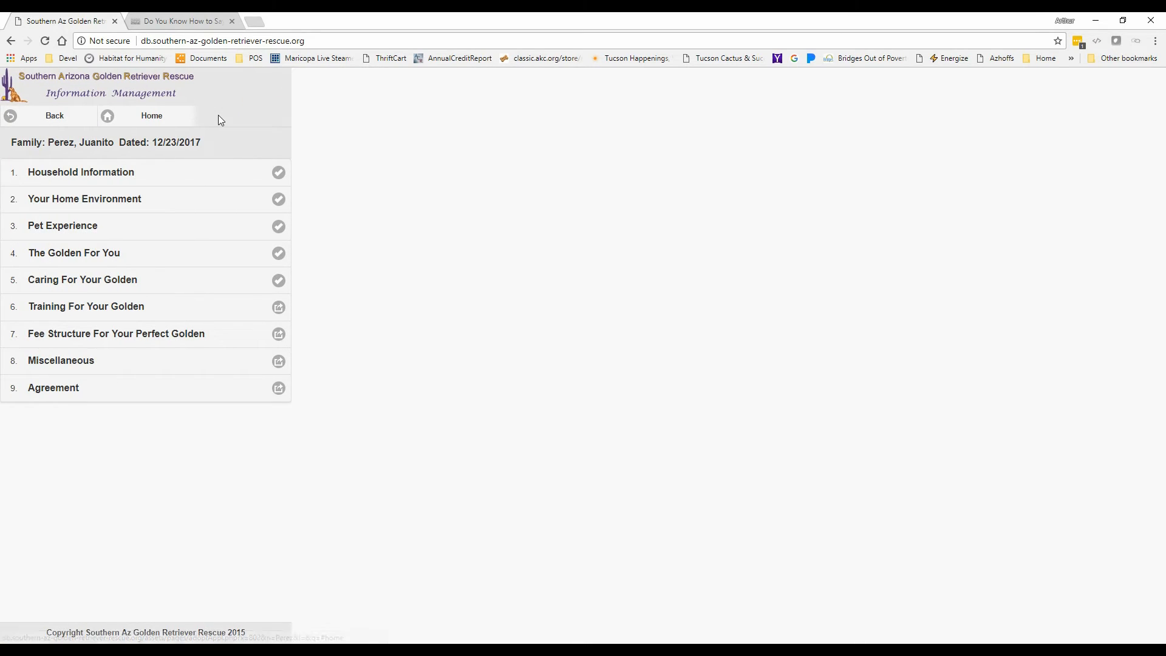
# Step: Answer Training For Your Golden Yes, Yes, No, Yes for trainer and crate questions, and save it
pyautogui.click(155, 314)
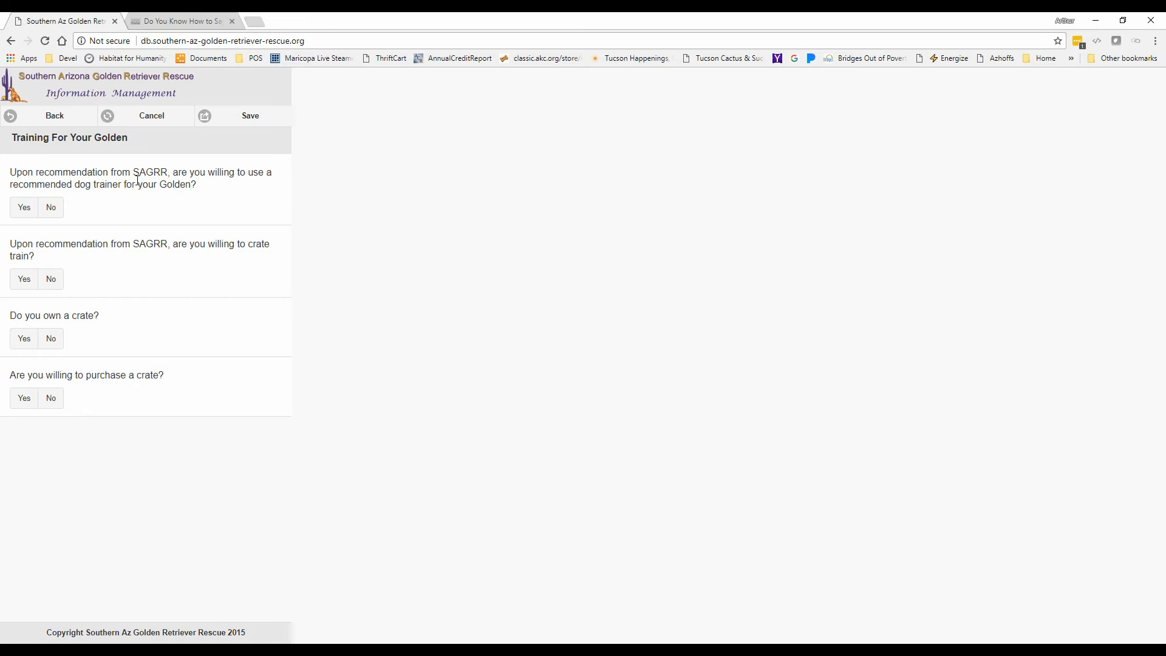
pyautogui.click(25, 207)
pyautogui.click(24, 280)
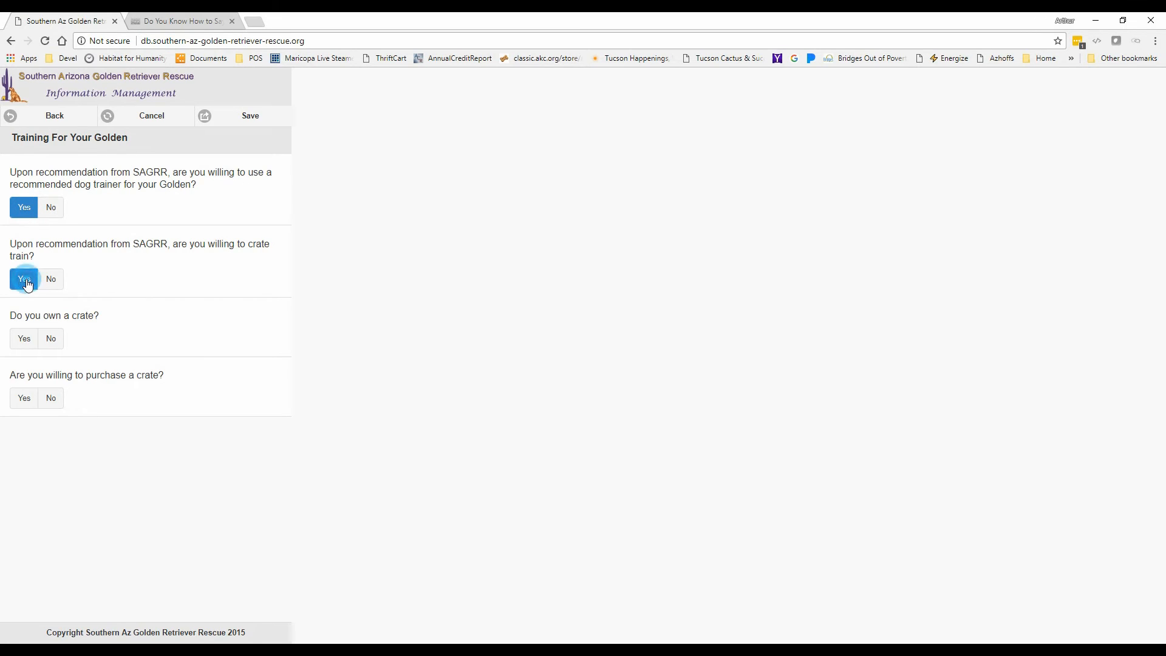
pyautogui.click(55, 340)
pyautogui.click(27, 396)
pyautogui.click(252, 115)
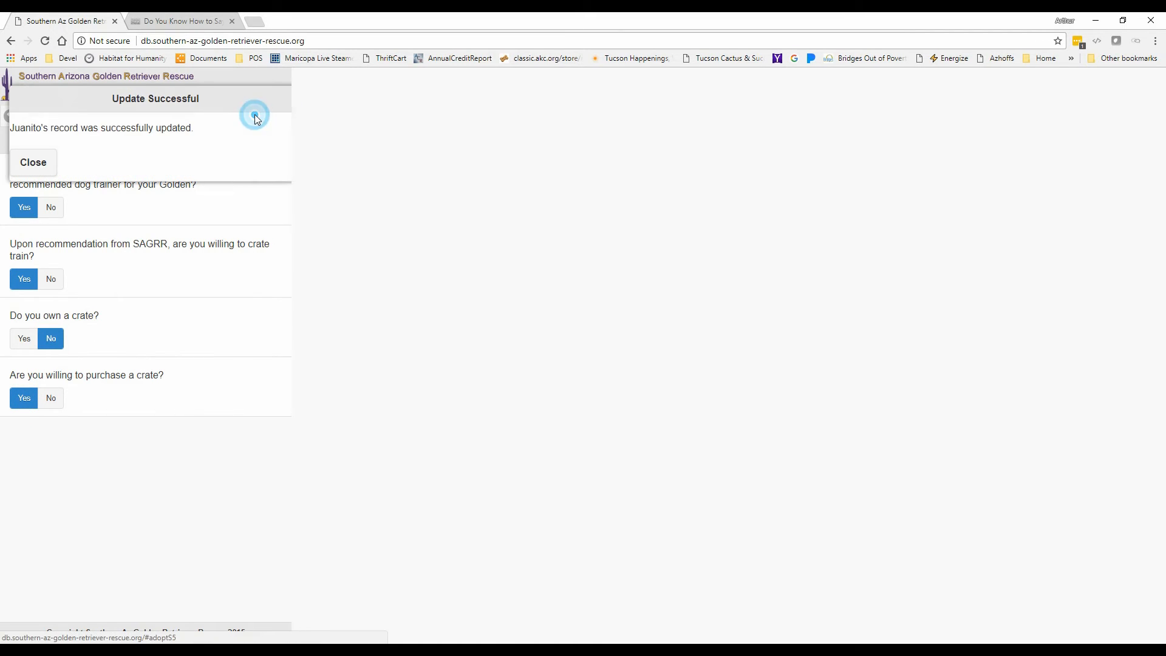
pyautogui.click(29, 164)
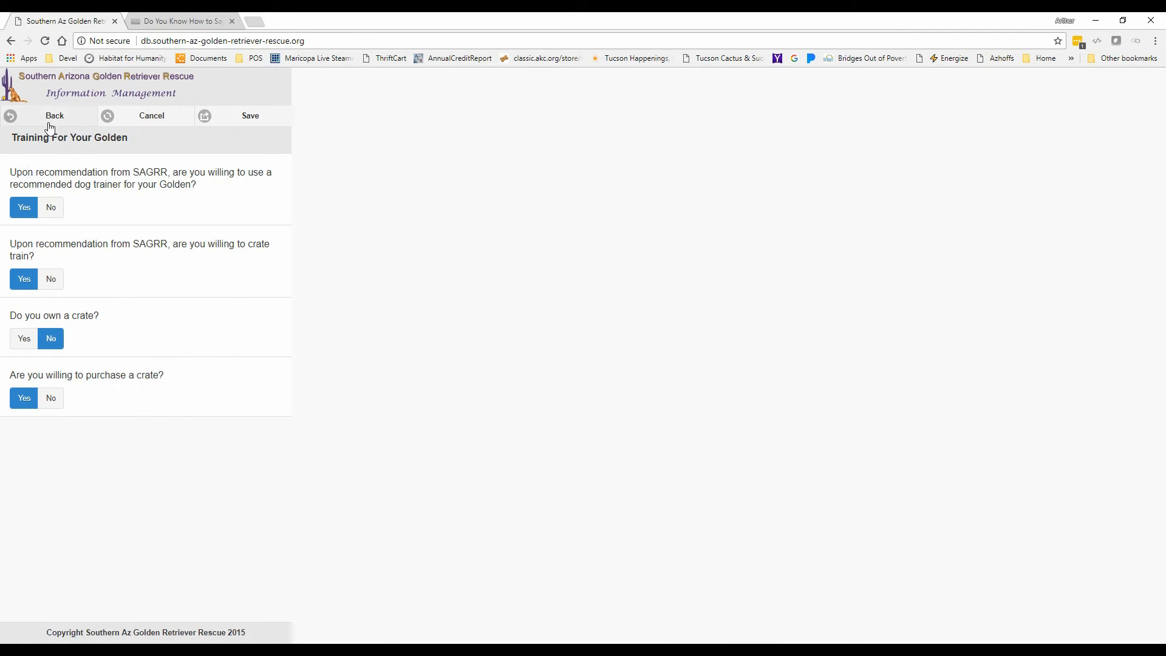
pyautogui.click(53, 117)
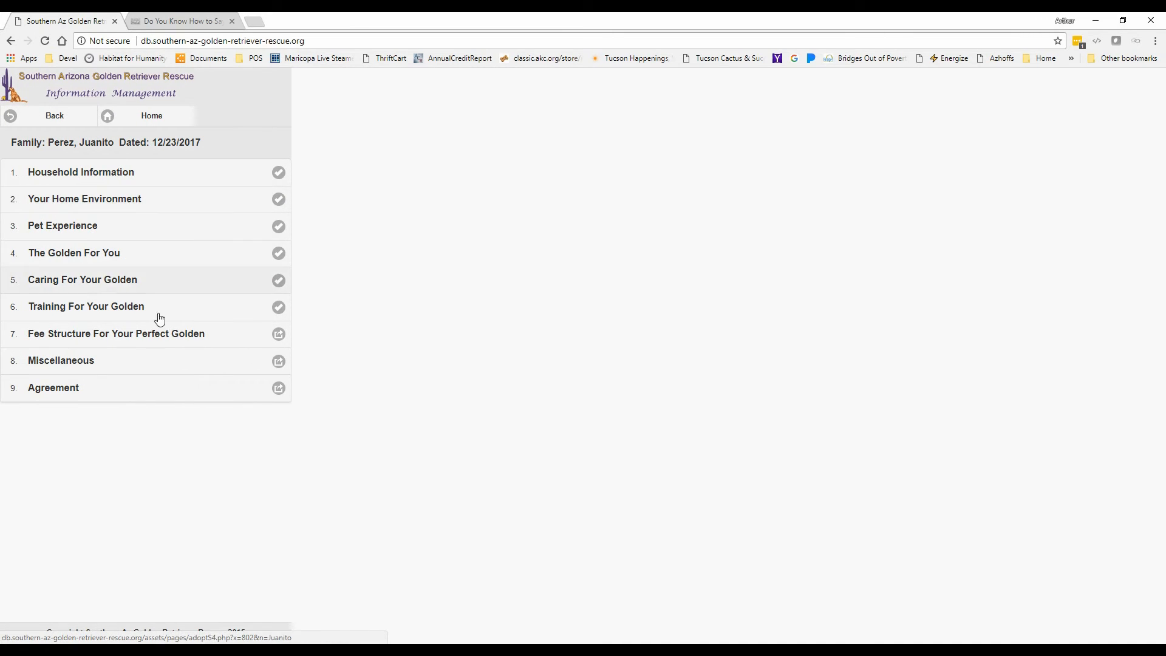
# Step: Tick the Fee Structure acknowledgement, save it, and return to the section list
pyautogui.click(188, 336)
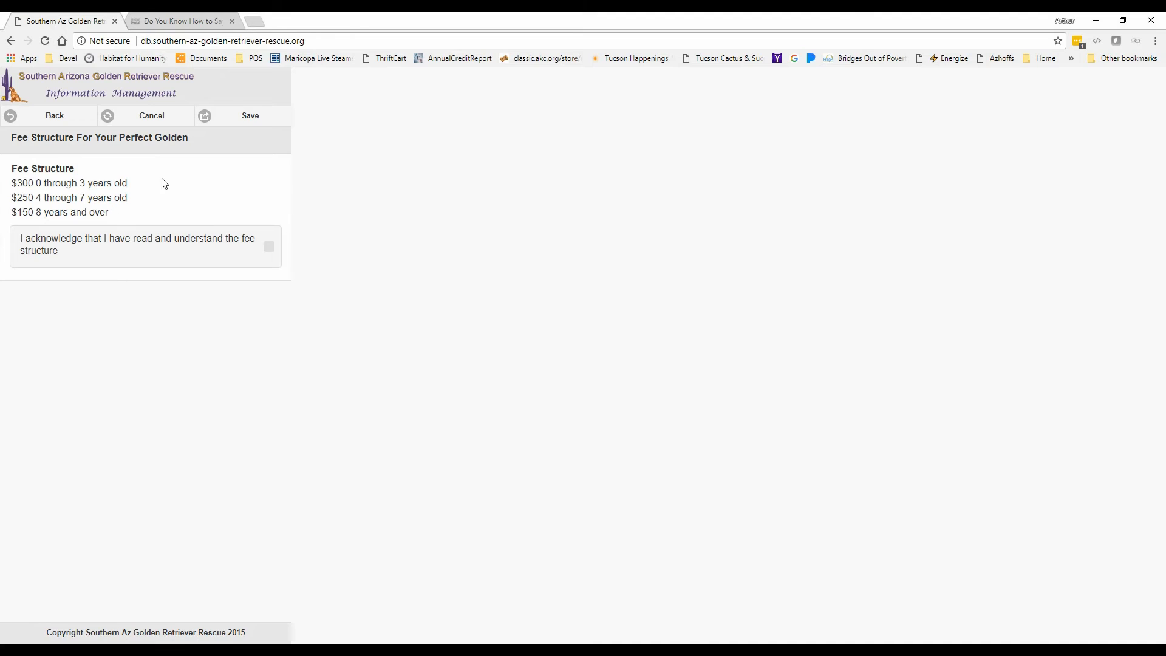
pyautogui.click(268, 246)
pyautogui.click(225, 127)
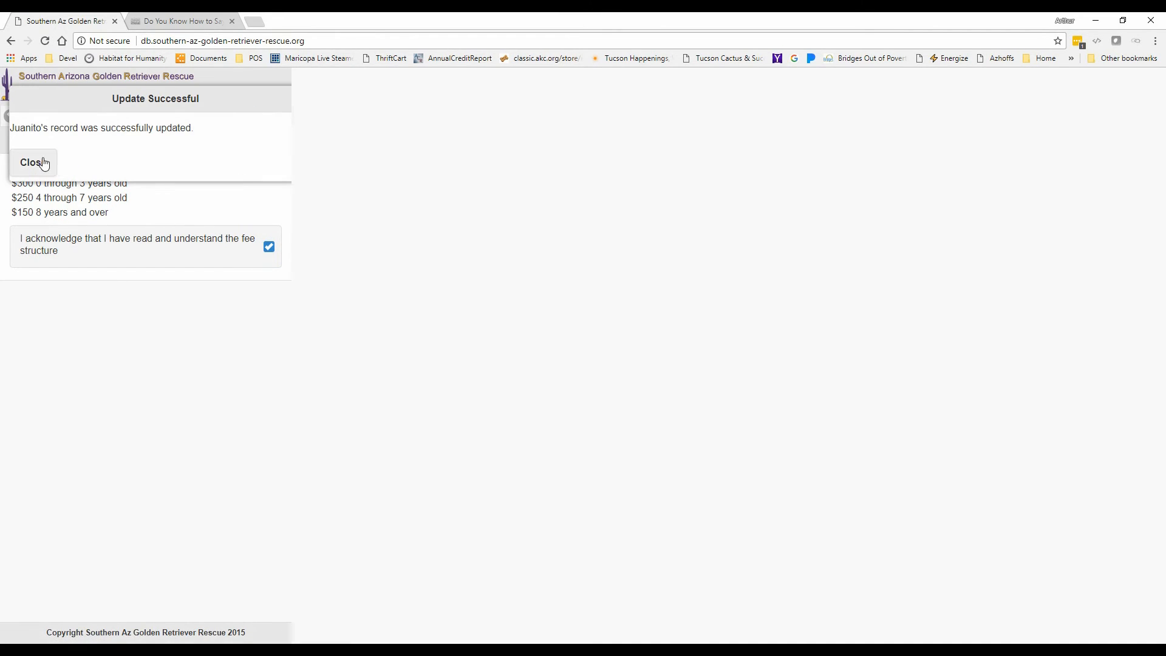
pyautogui.click(38, 163)
pyautogui.click(59, 115)
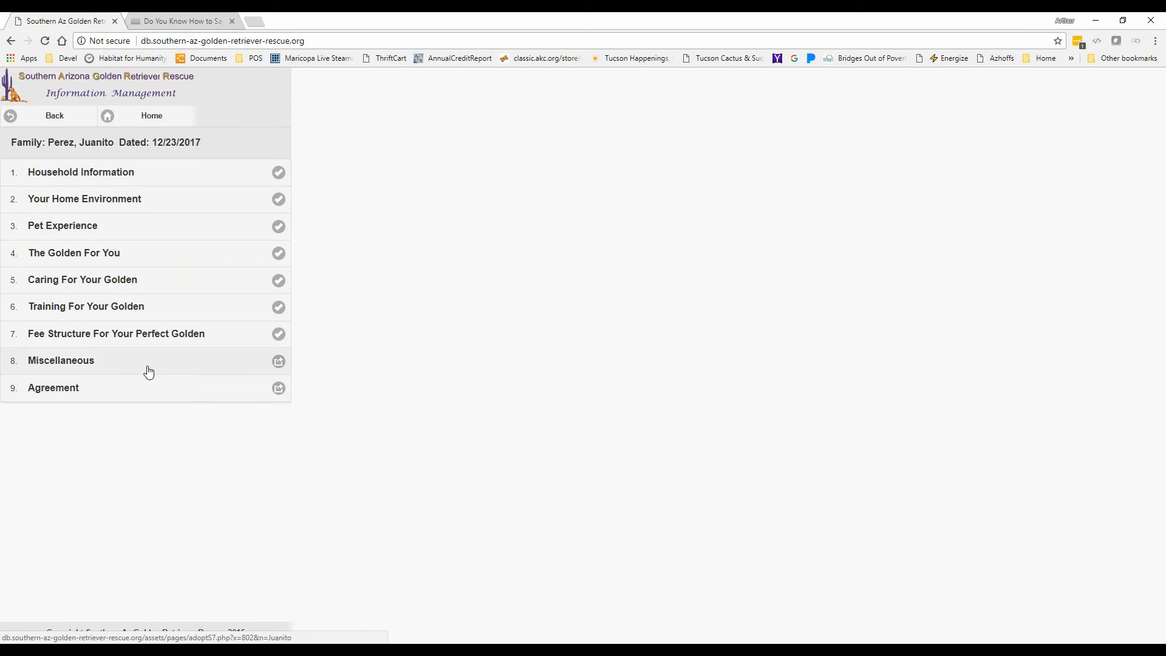
# Step: Answer Miscellaneous Yes, Yes, Yes, No, Wasn't aware, cite Friends as referral source, and save
pyautogui.click(148, 369)
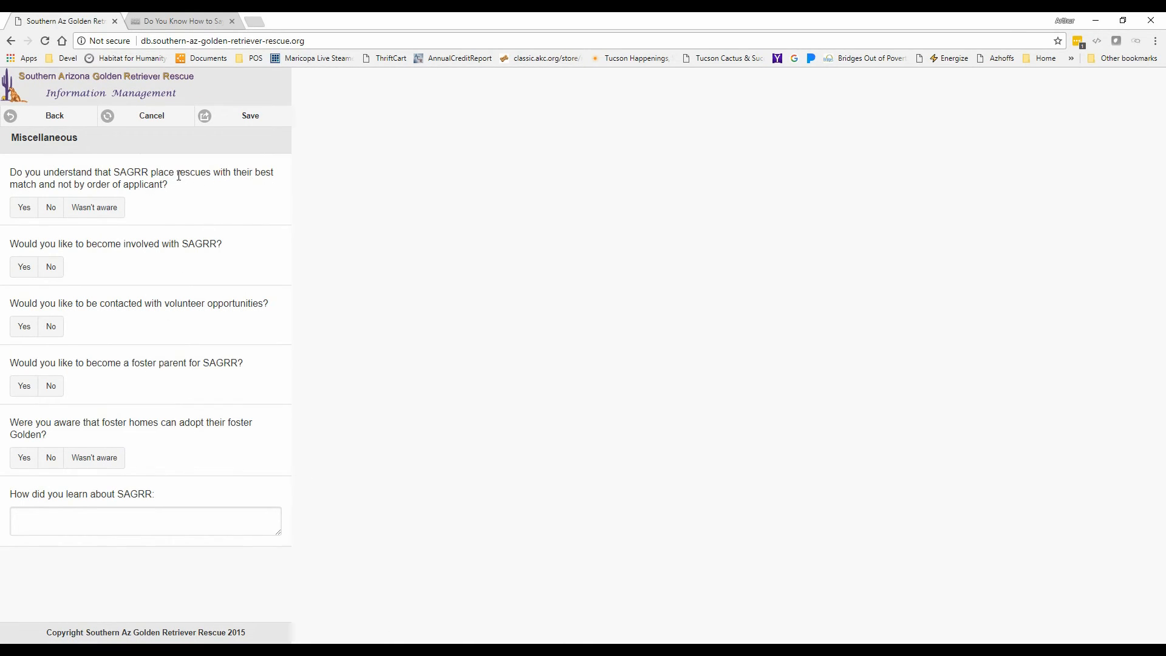
pyautogui.click(23, 206)
pyautogui.click(25, 267)
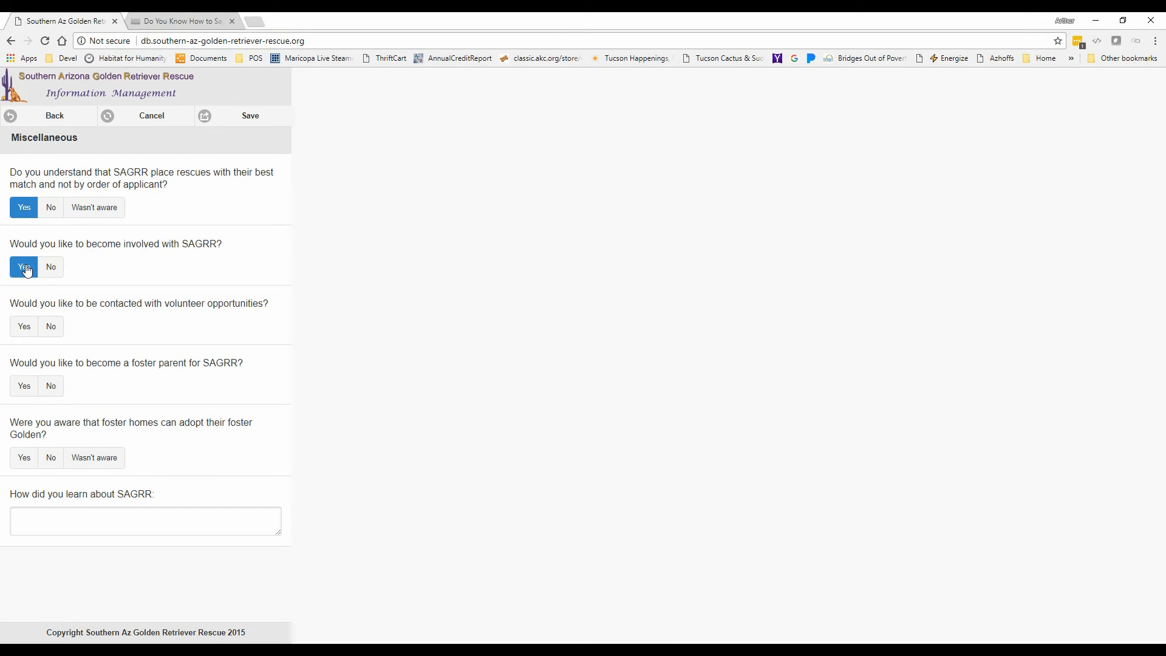
pyautogui.click(25, 329)
pyautogui.click(51, 387)
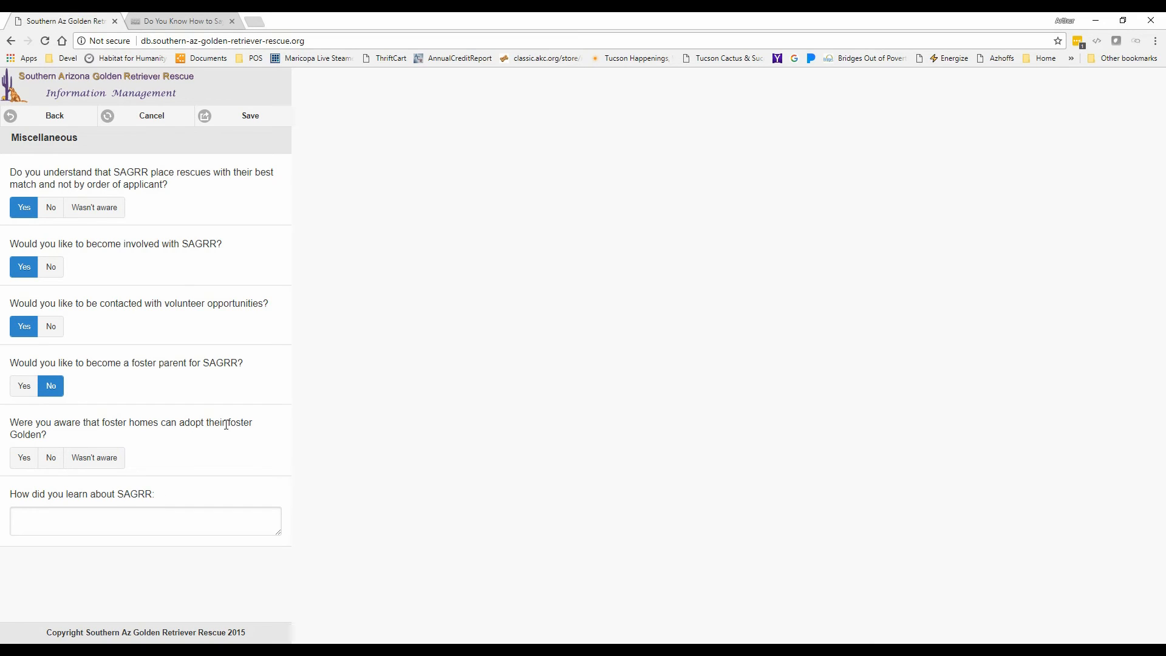
pyautogui.click(102, 465)
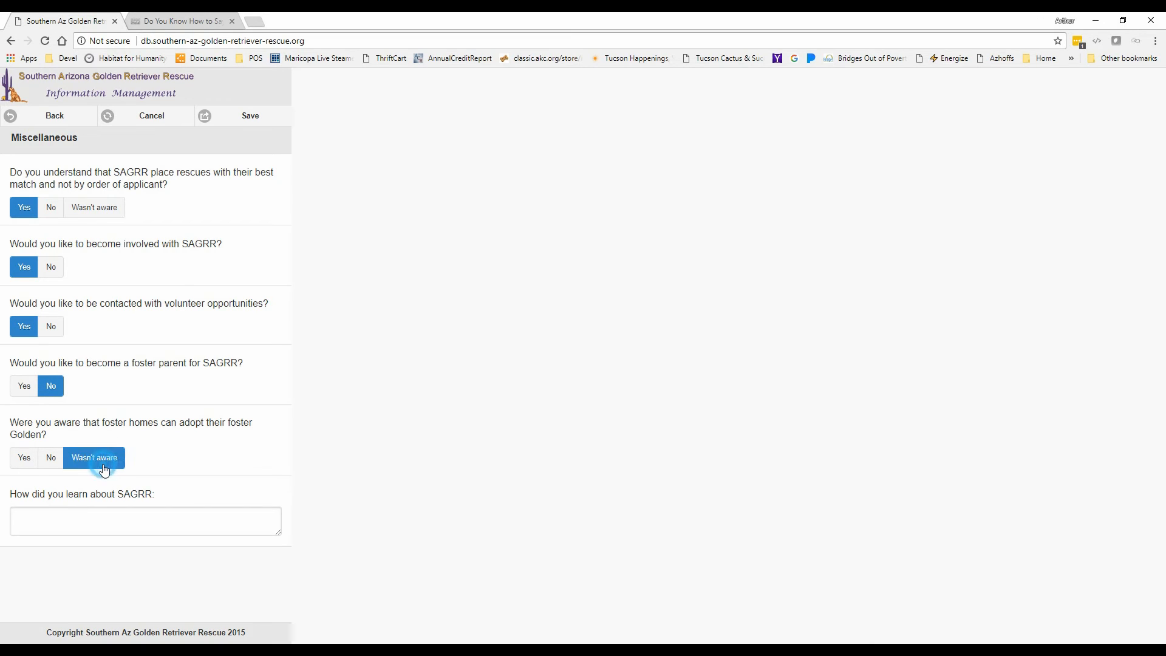
pyautogui.click(85, 514)
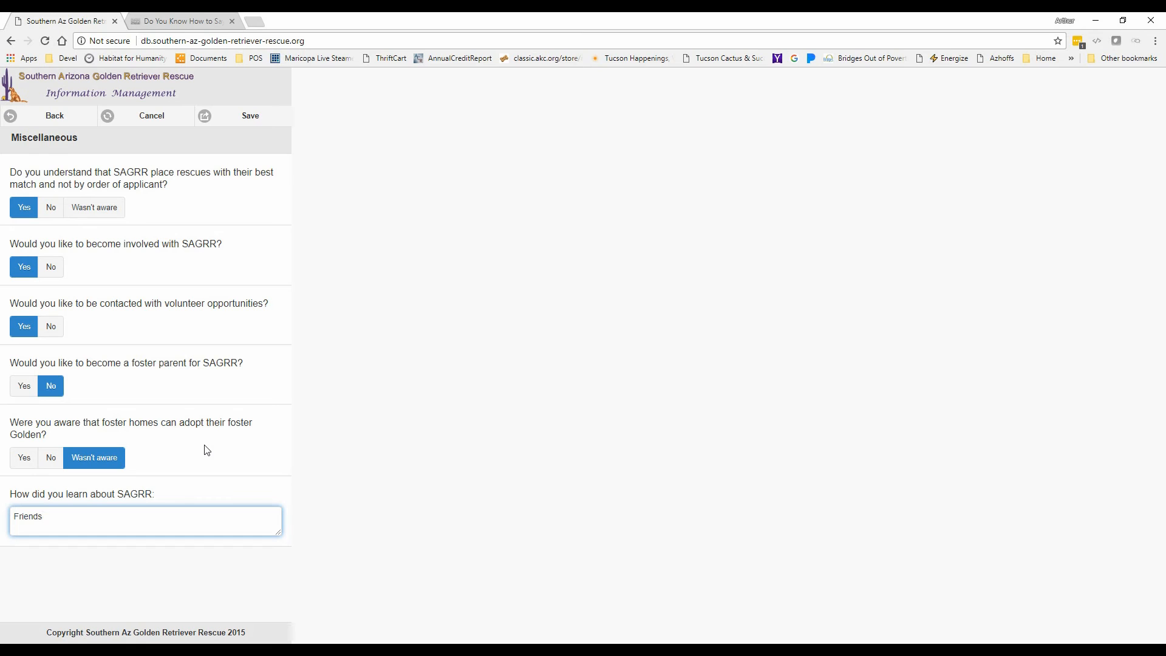
pyautogui.click(252, 119)
pyautogui.click(39, 171)
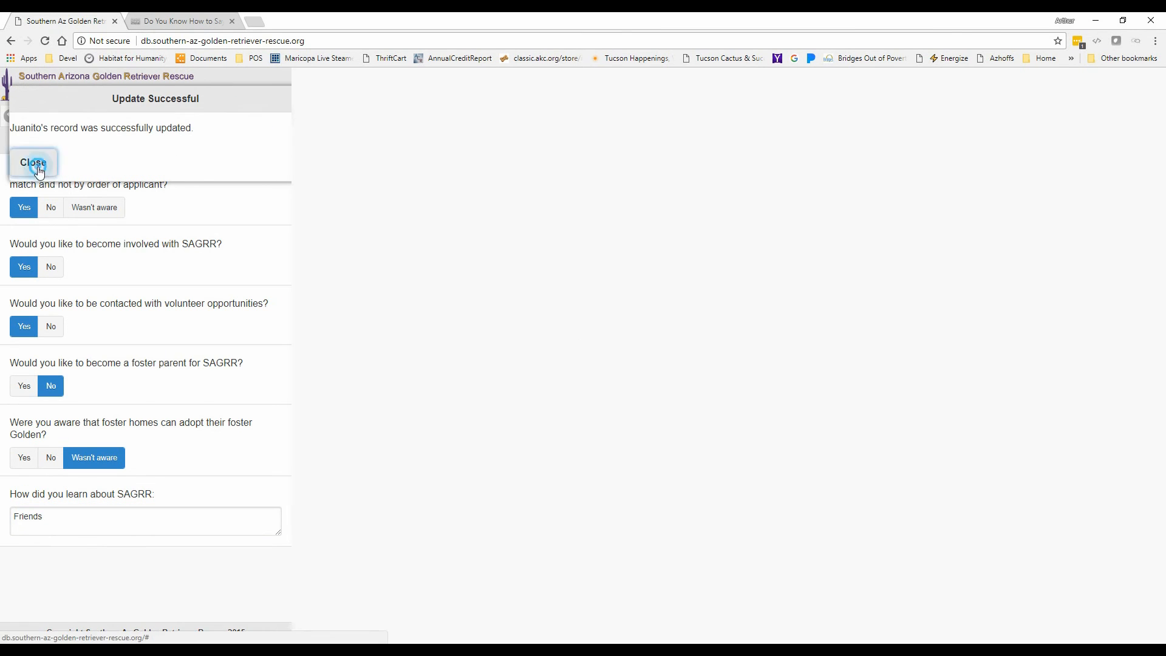
pyautogui.click(54, 115)
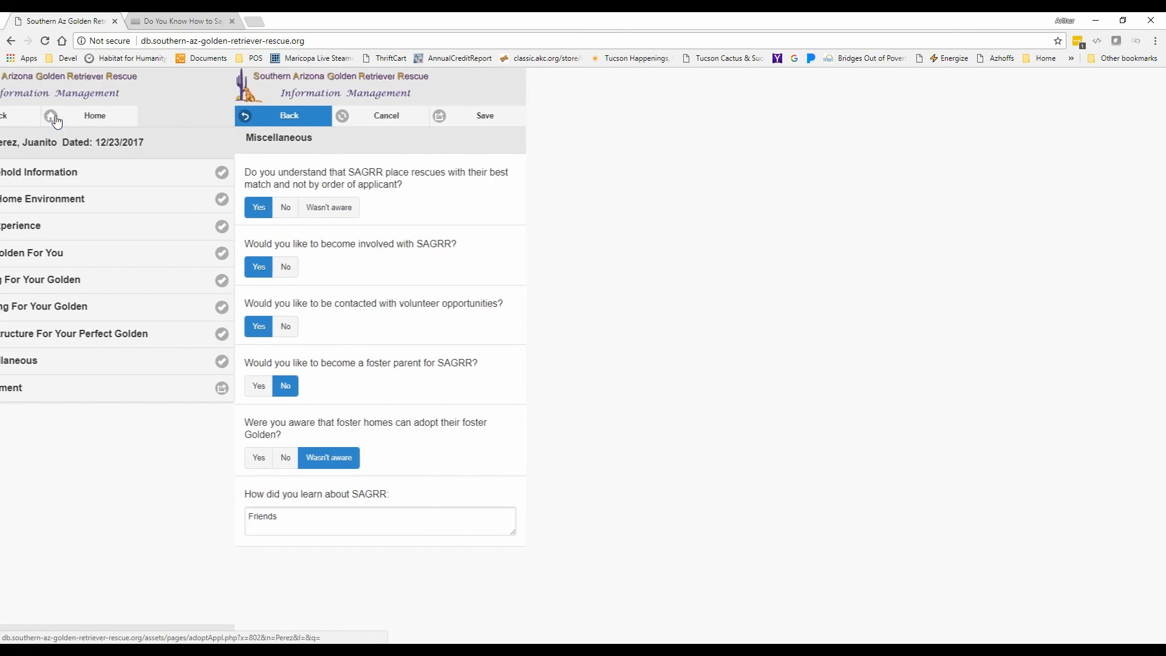
# Step: Tick the age/truthfulness, home visit and denial consents, save, and return to the Family 802 record
pyautogui.click(156, 392)
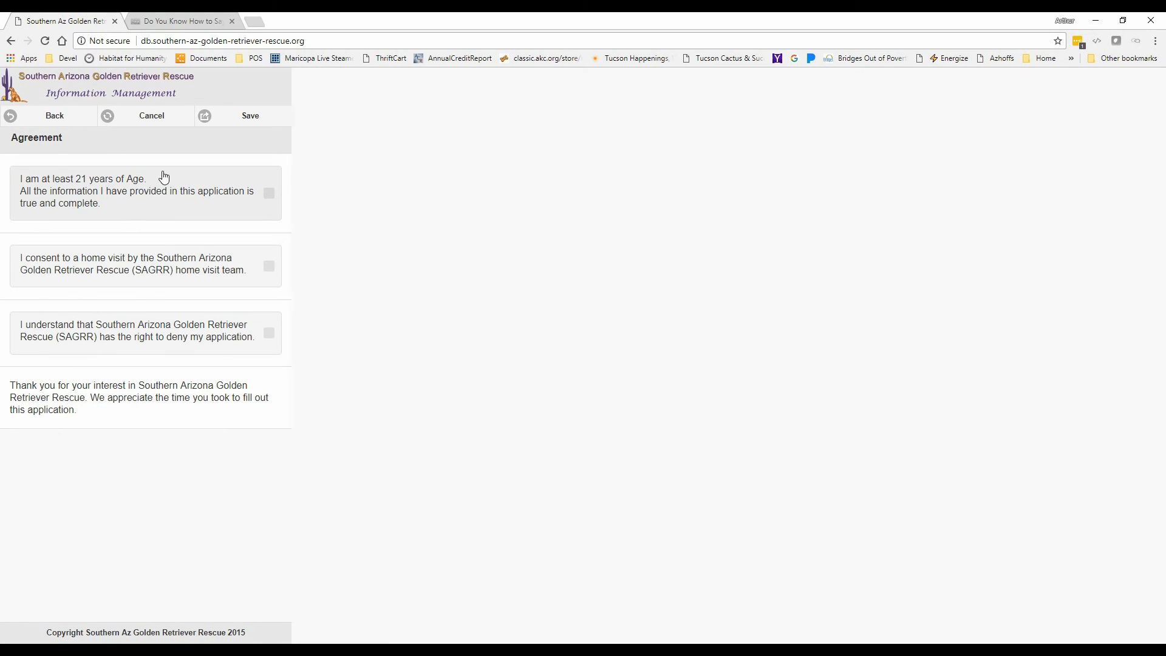
pyautogui.click(204, 194)
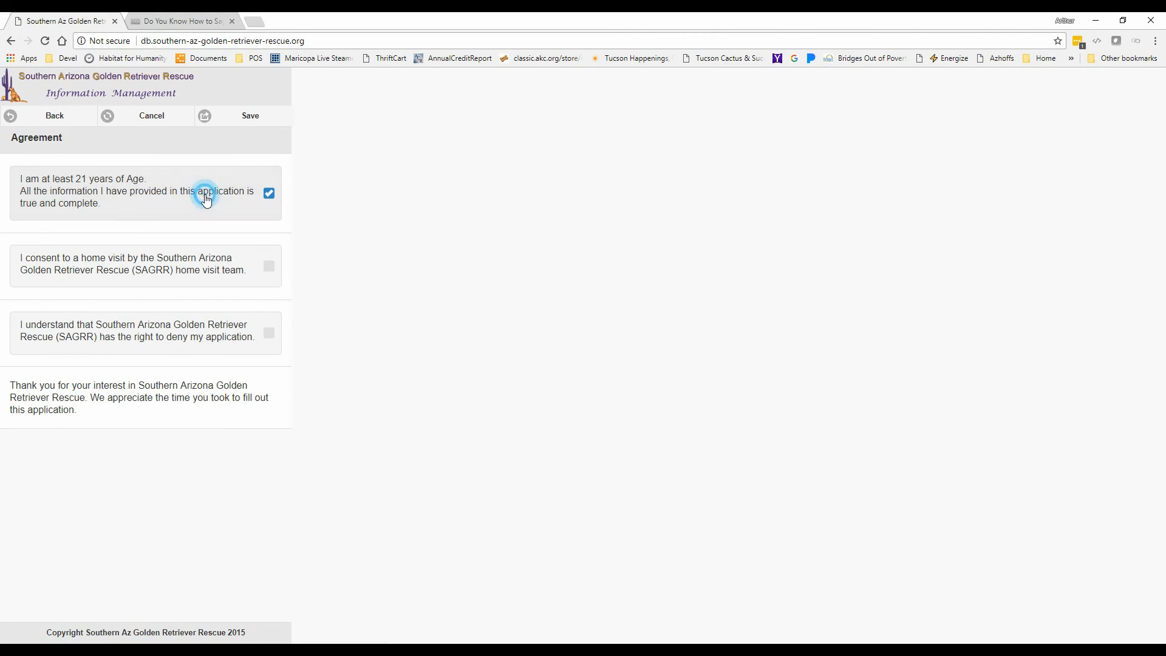
pyautogui.click(207, 267)
pyautogui.click(207, 337)
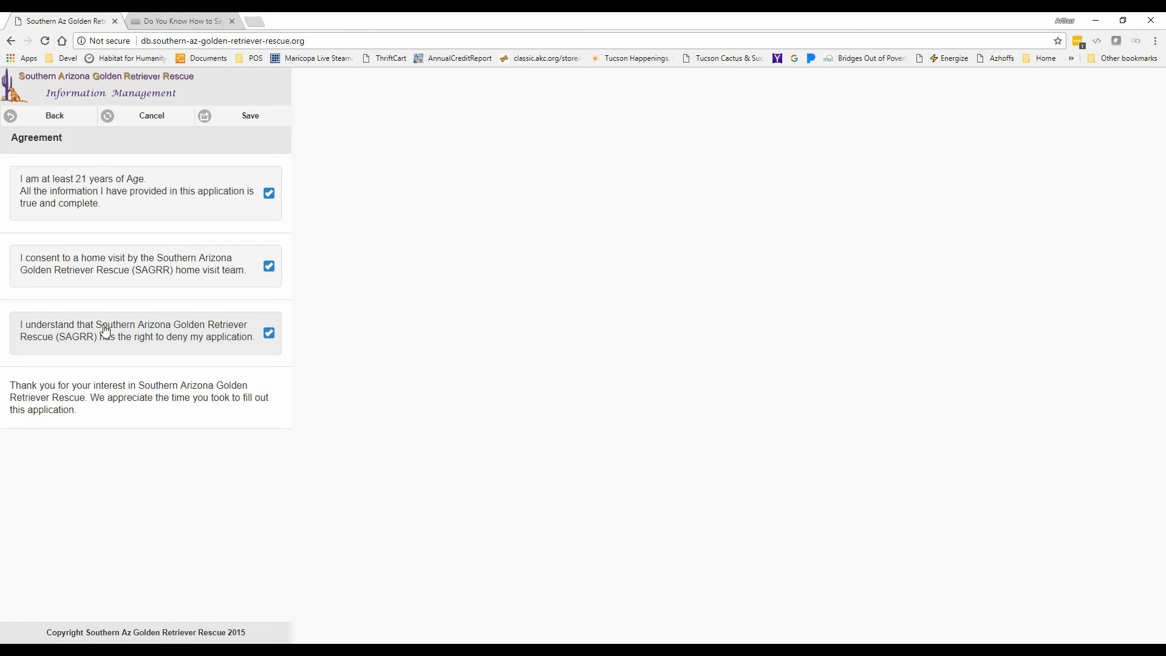
pyautogui.click(223, 121)
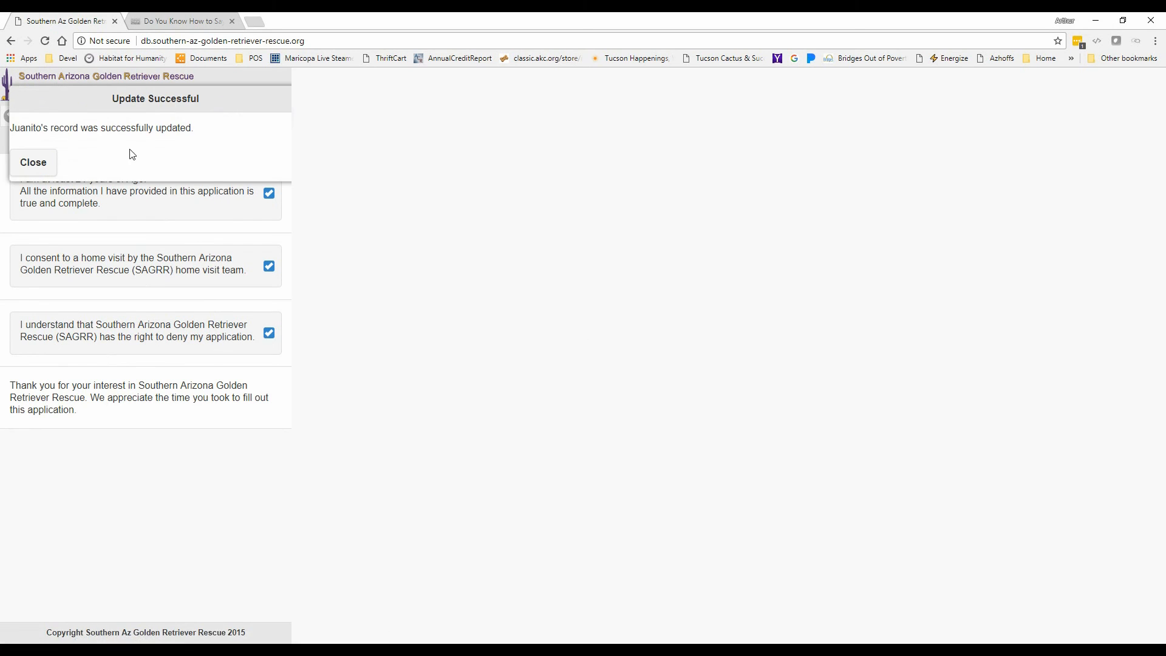
pyautogui.click(33, 162)
pyautogui.click(67, 116)
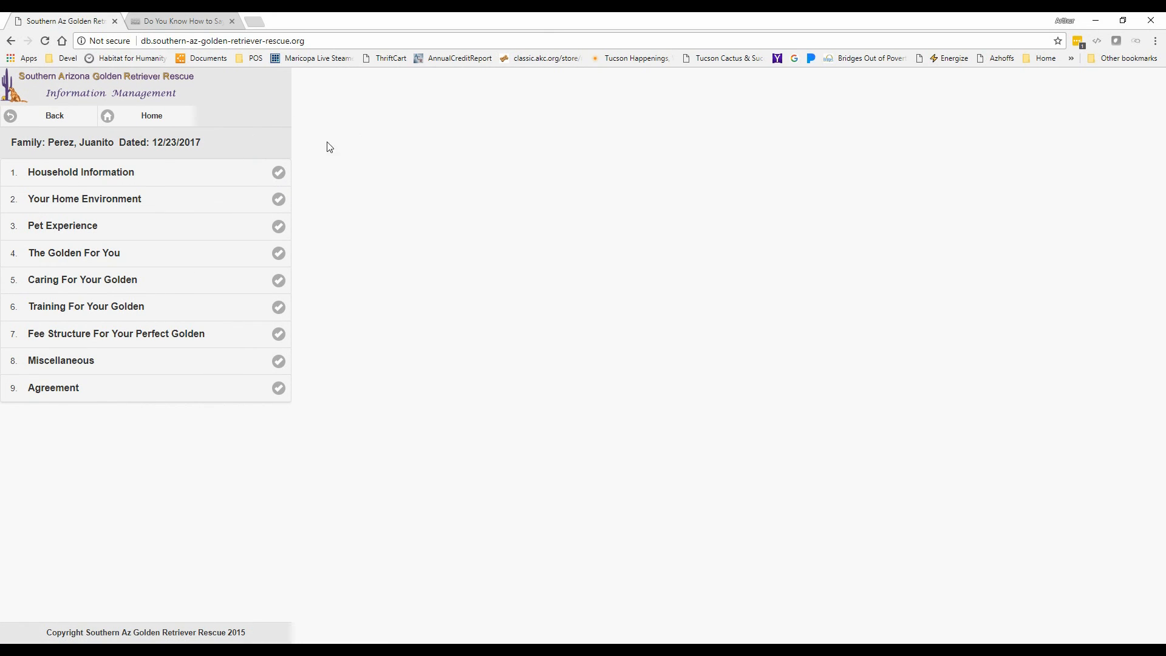
pyautogui.click(62, 117)
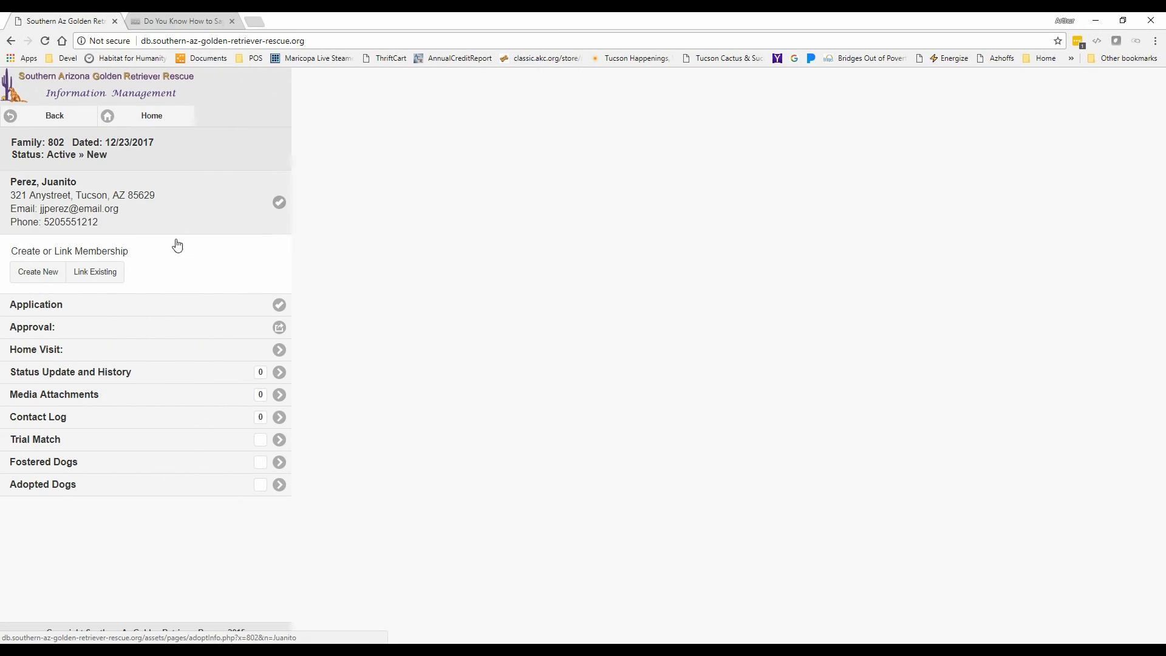